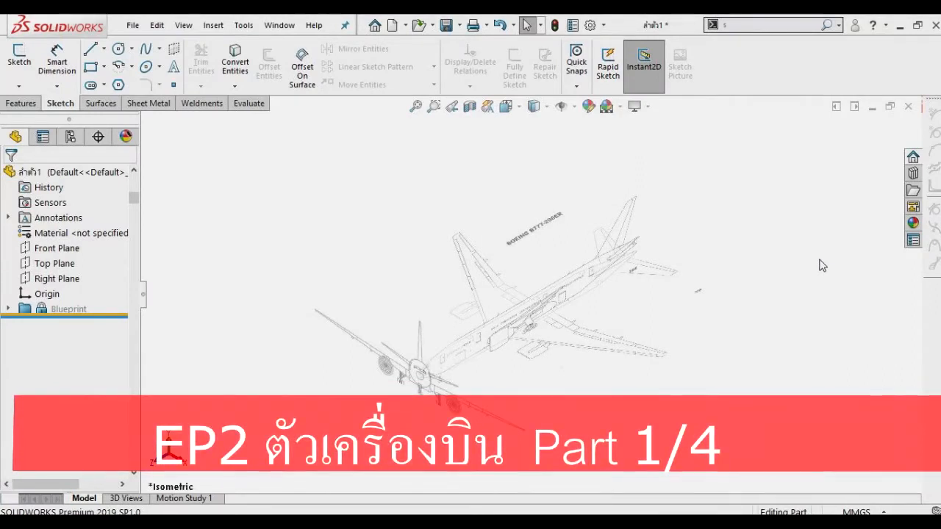
Step: Make the Front, Top and Right planes visible in the model
left_click(56, 249)
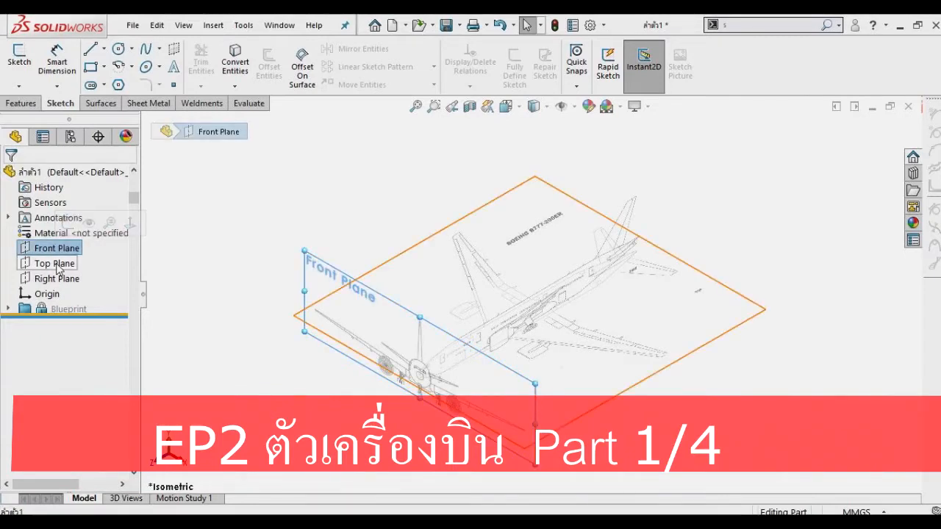
left_click(56, 264, "ctrl")
left_click(61, 280, "ctrl")
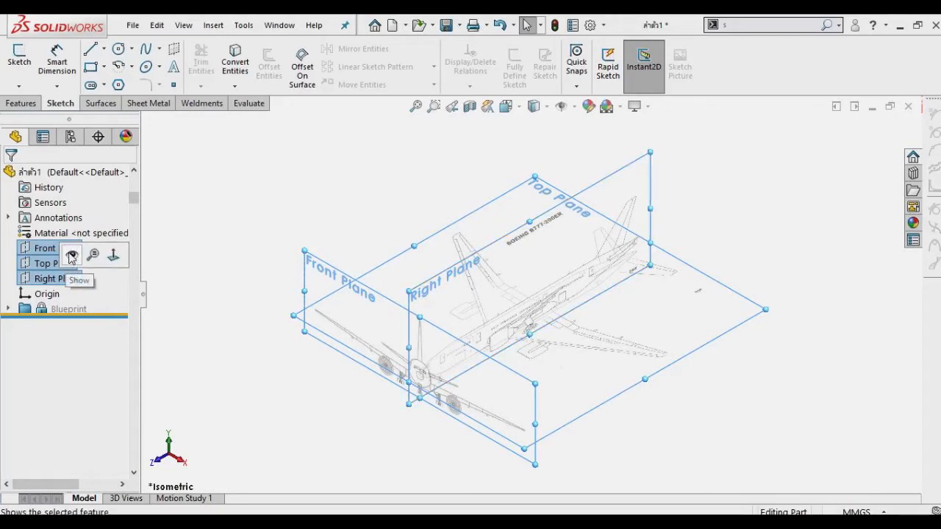
left_click(71, 255)
left_click(235, 363)
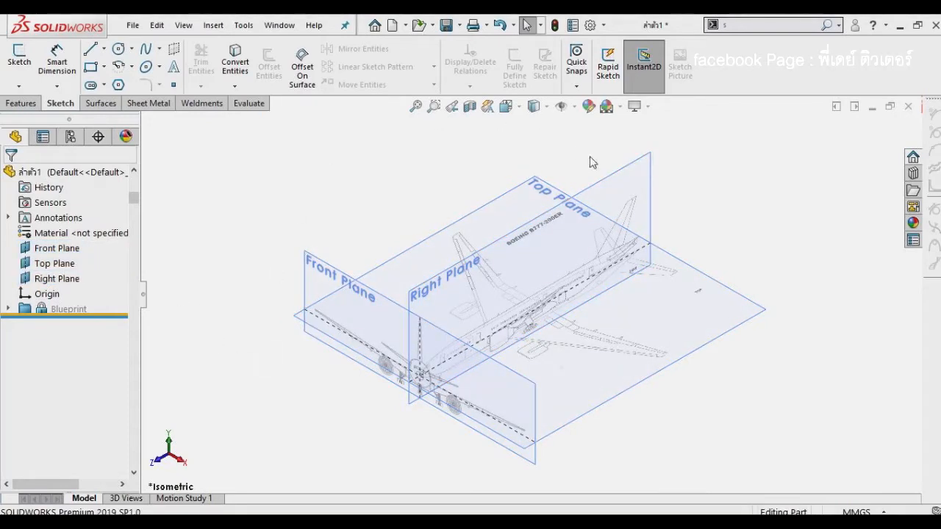
Step: Start a sketch on the Right Plane and set the view to Right
left_click(614, 180)
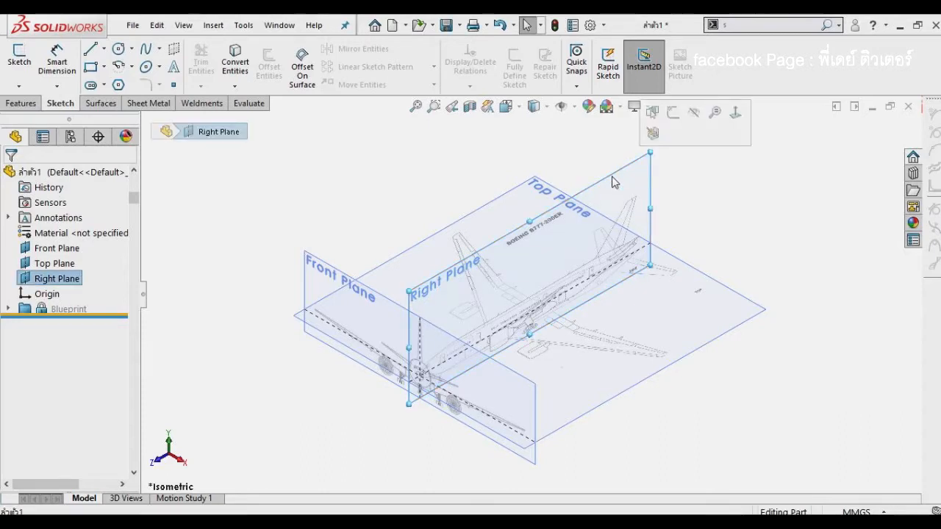
left_click(19, 60)
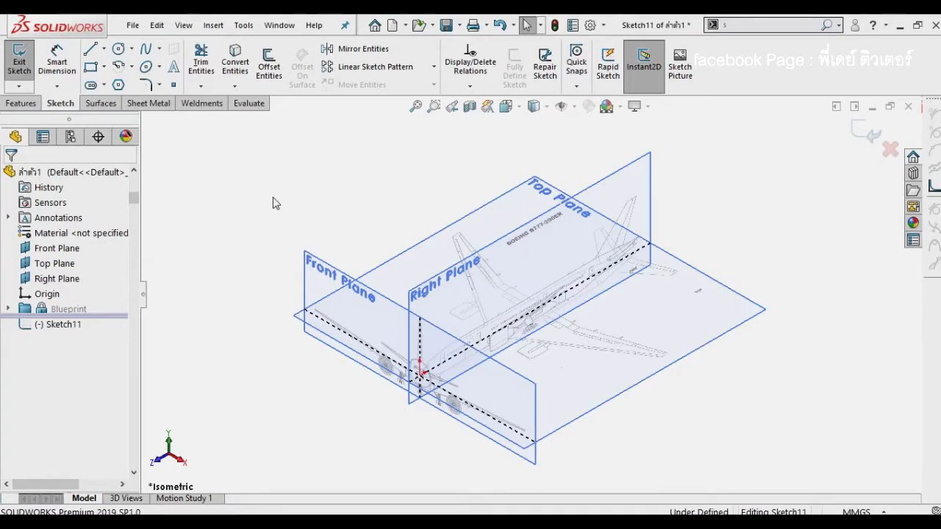
key("space")
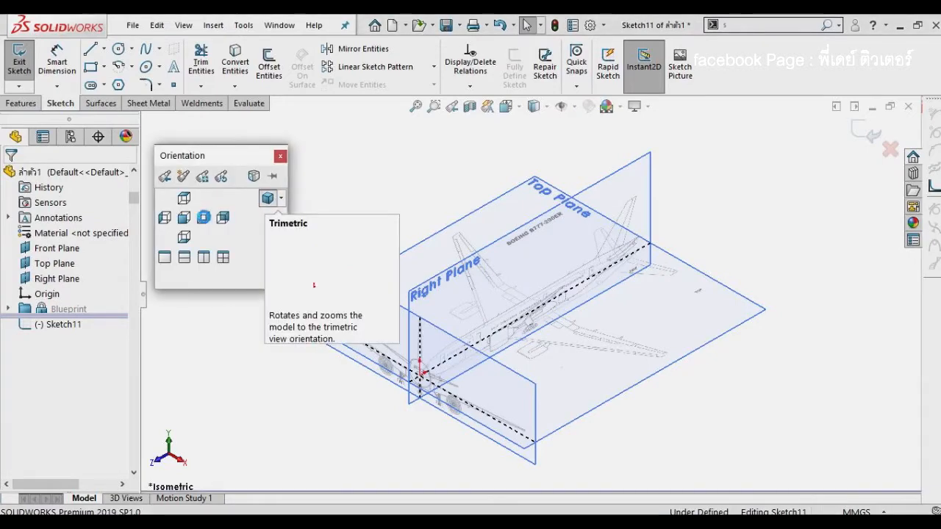
left_click(203, 217)
scroll(629, 401, "down", 4)
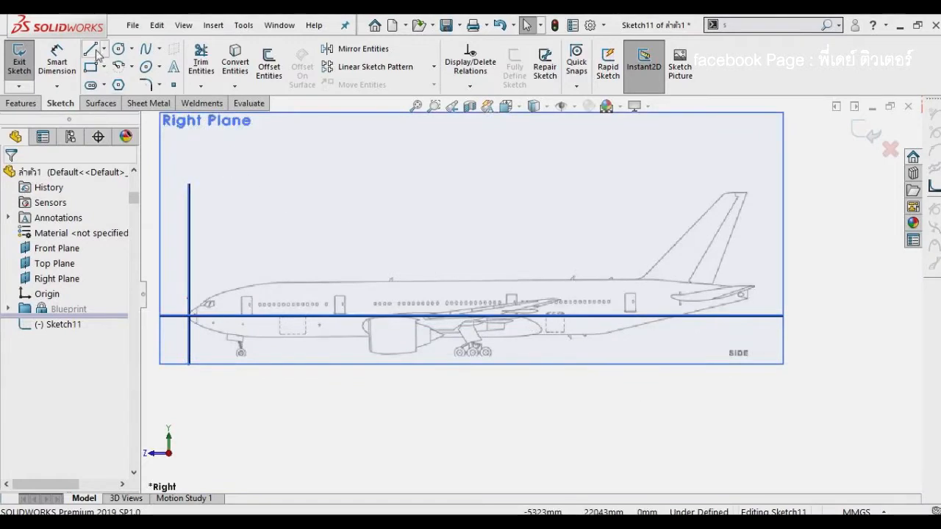
Step: Sketch a line about 39,000 mm long along the top edge of the fuselage in the side blueprint
key("l")
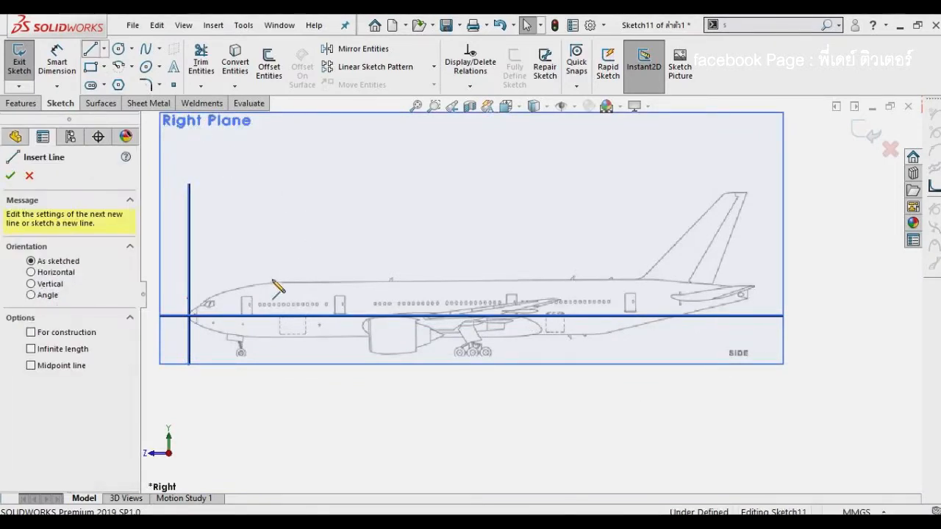
key("Escape")
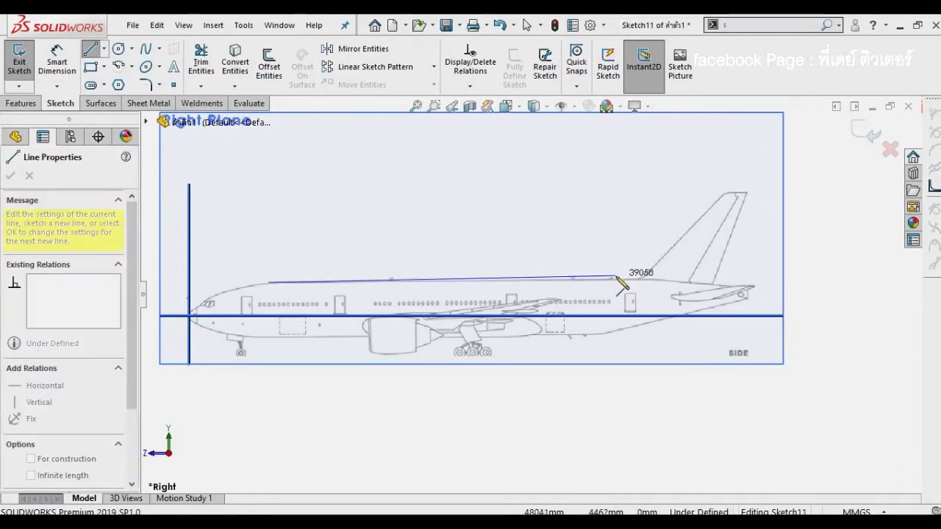
left_click(616, 277)
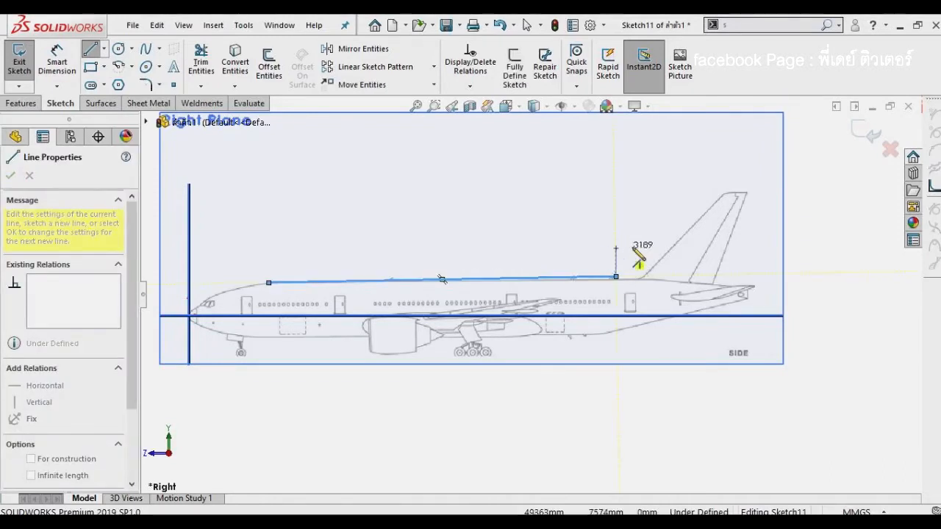
right_click(647, 253)
left_click(652, 258)
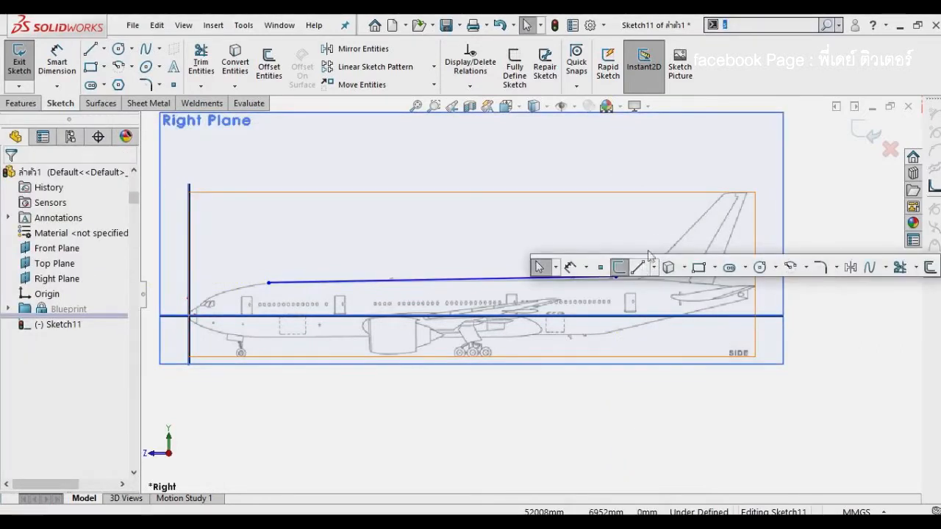
Step: Sketch a separate line along the fuselage belly, from behind the nose gear to where the tail begins rising
left_click(91, 51)
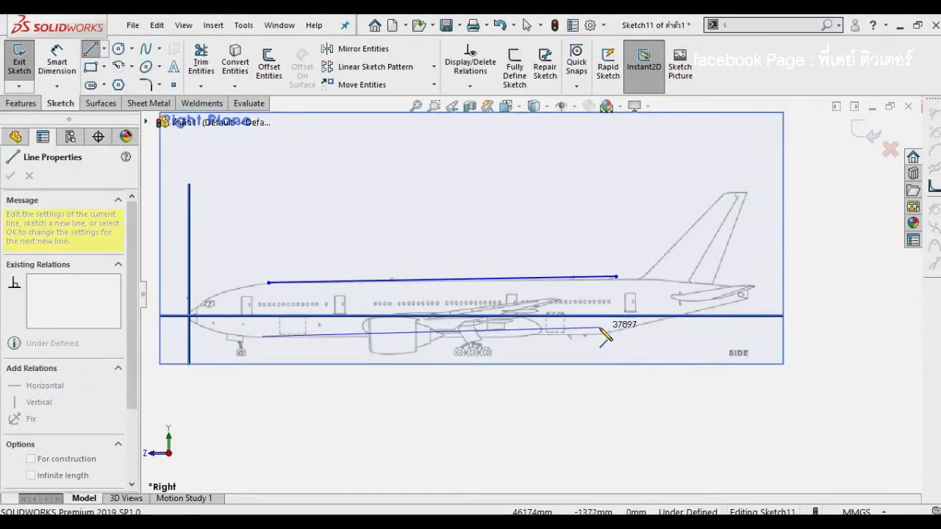
left_click(594, 331)
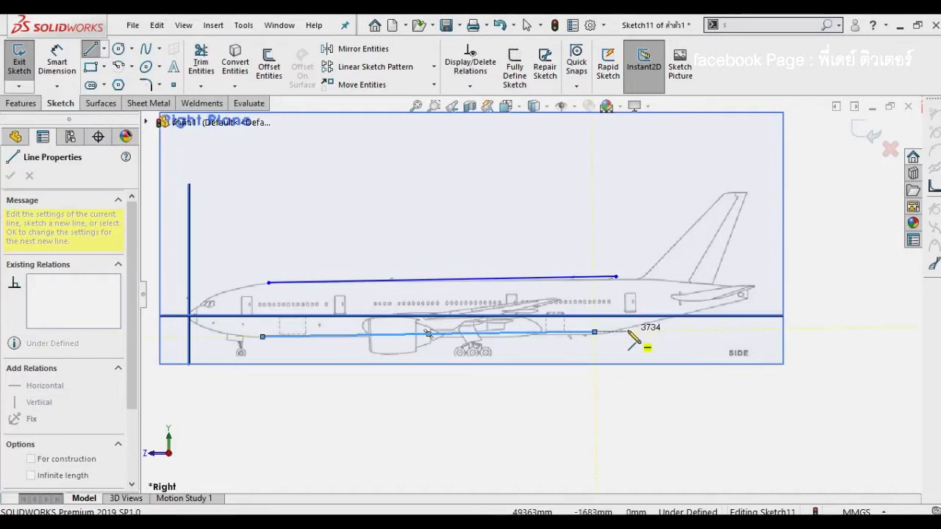
right_click(642, 342)
left_click(657, 340)
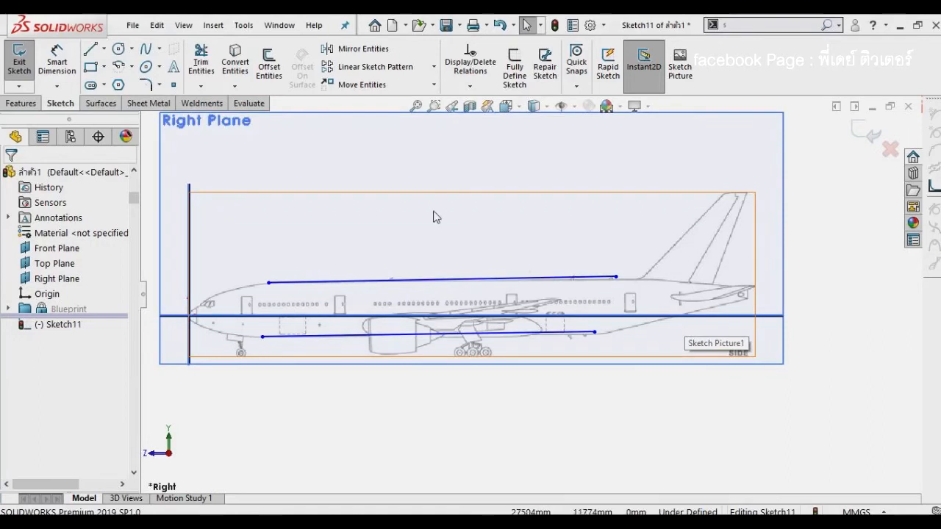
Step: Sketch three connected lines around the tail cone: its upper edge, a short vertical end, and an underside line about 12,500 mm long
key("l")
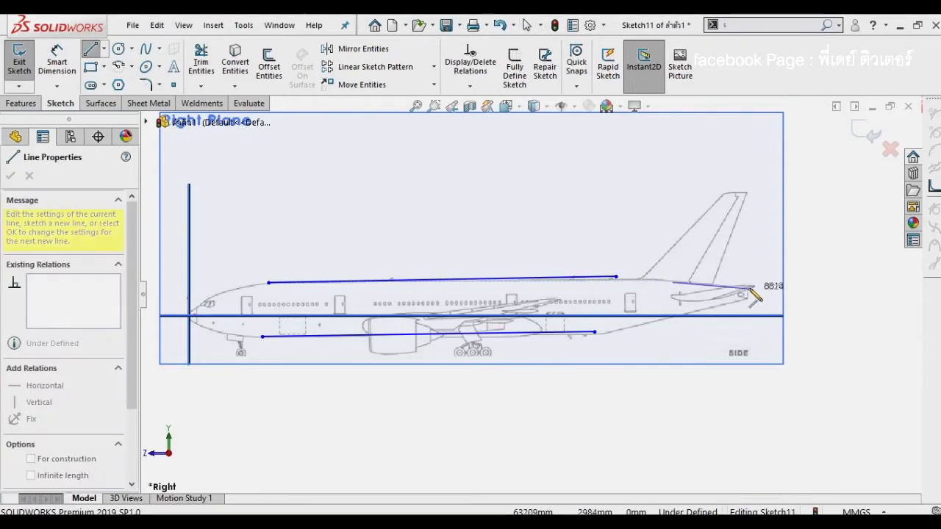
left_click(748, 287)
double_click(748, 299)
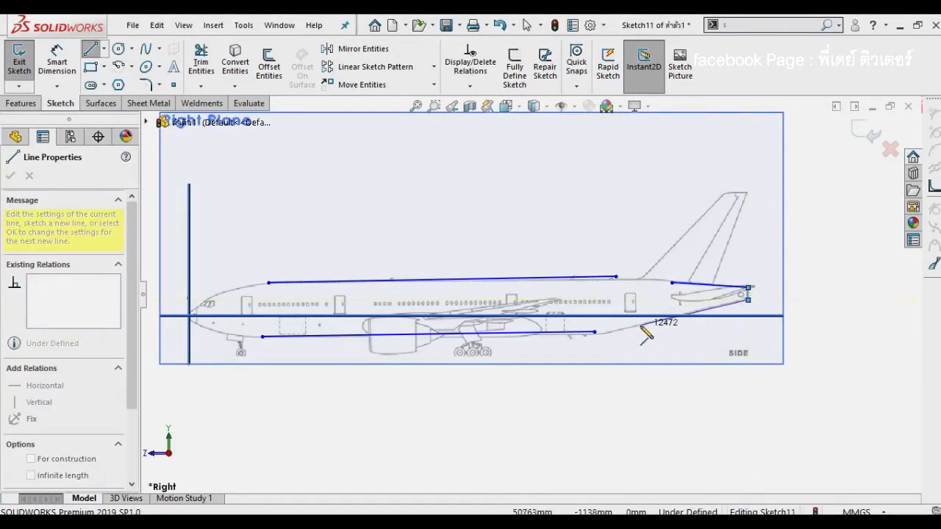
left_click(640, 325)
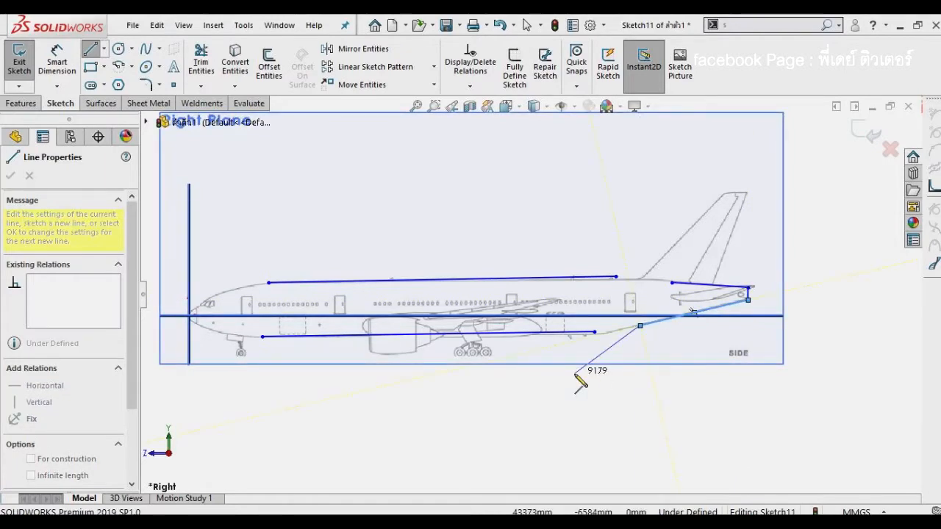
right_click(576, 374)
left_click(588, 380)
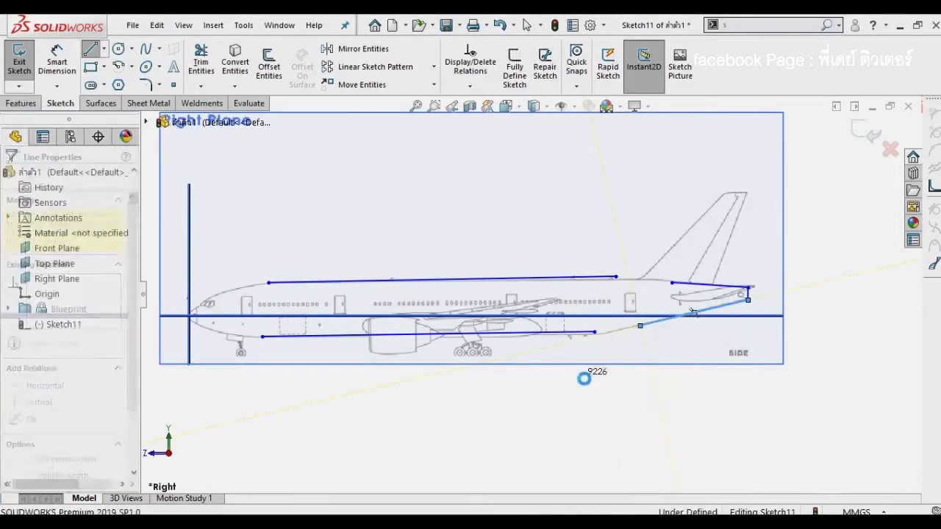
key("Escape")
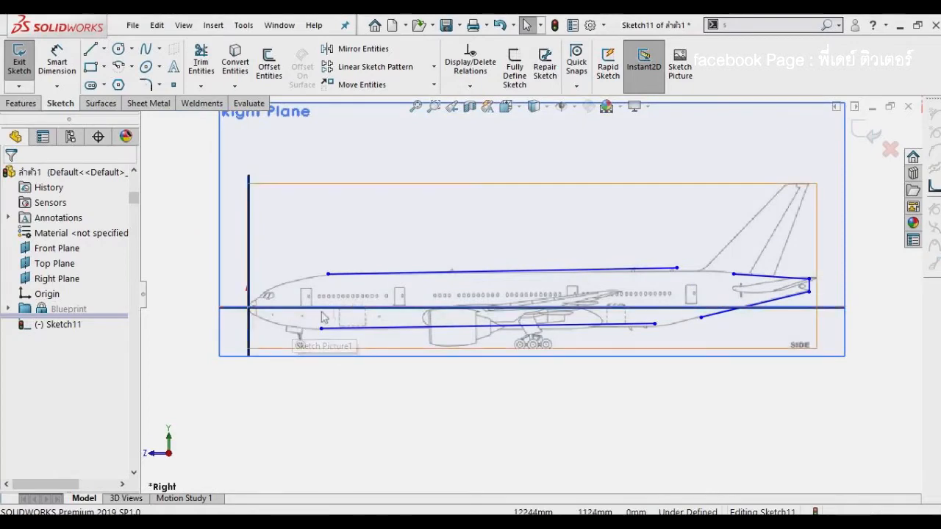
Step: Sketch a short sloped line along the cockpit windshield on the nose outline
scroll(304, 315, "down", 2)
scroll(331, 295, "down", 2)
key("l")
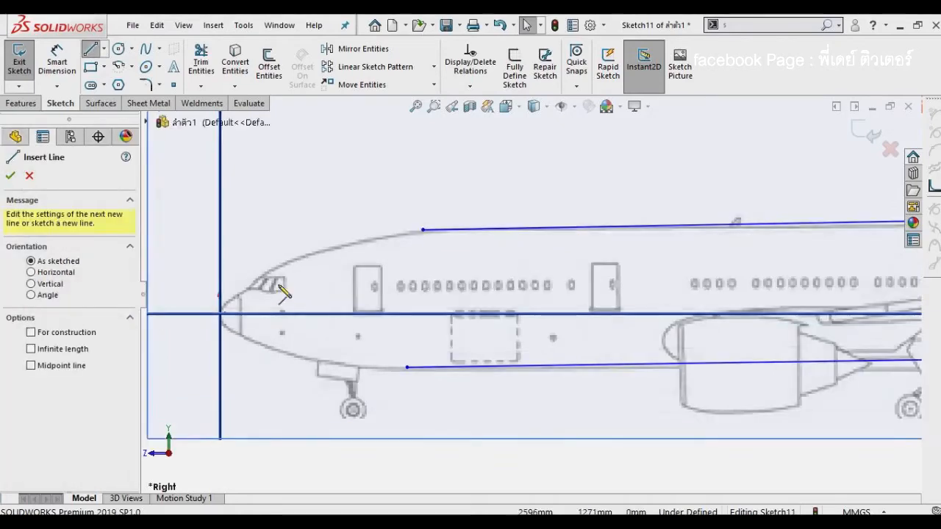
scroll(280, 294, "down", 2)
left_click(274, 284)
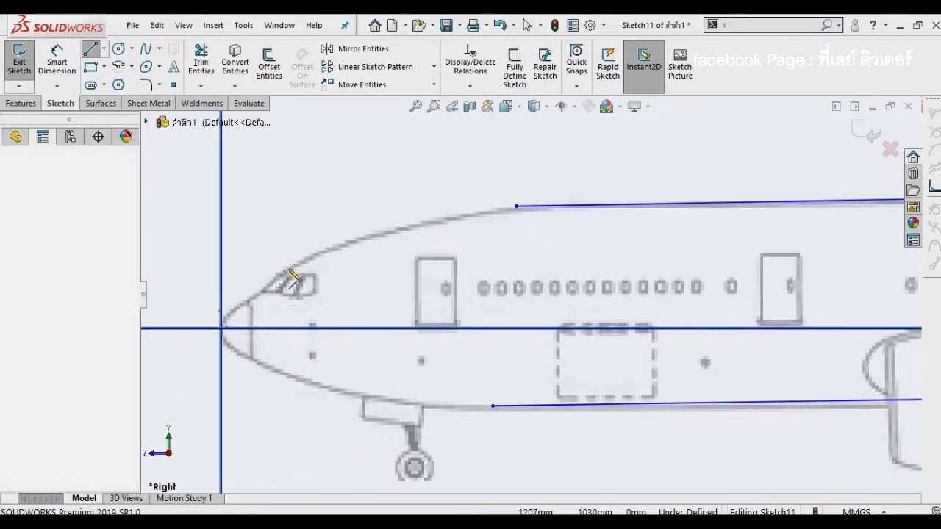
left_click(295, 264)
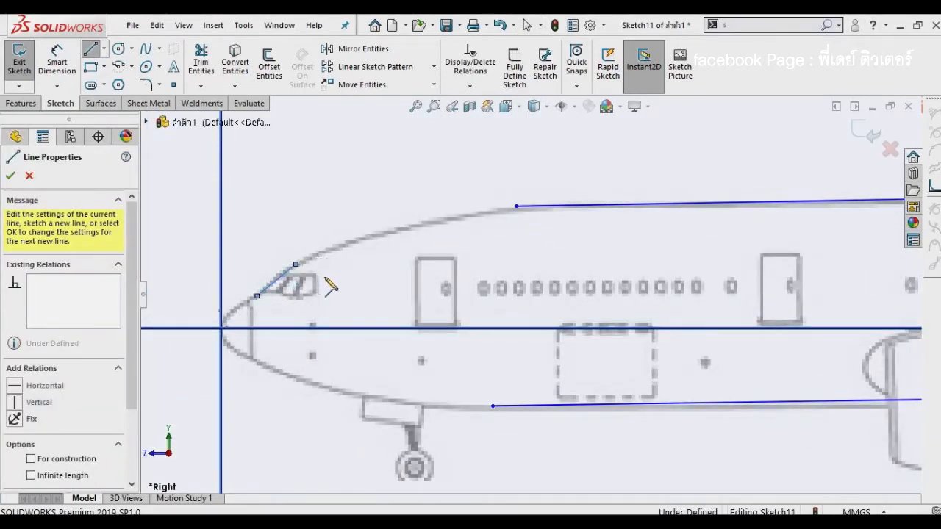
right_click(330, 285)
left_click(358, 304)
key("Escape")
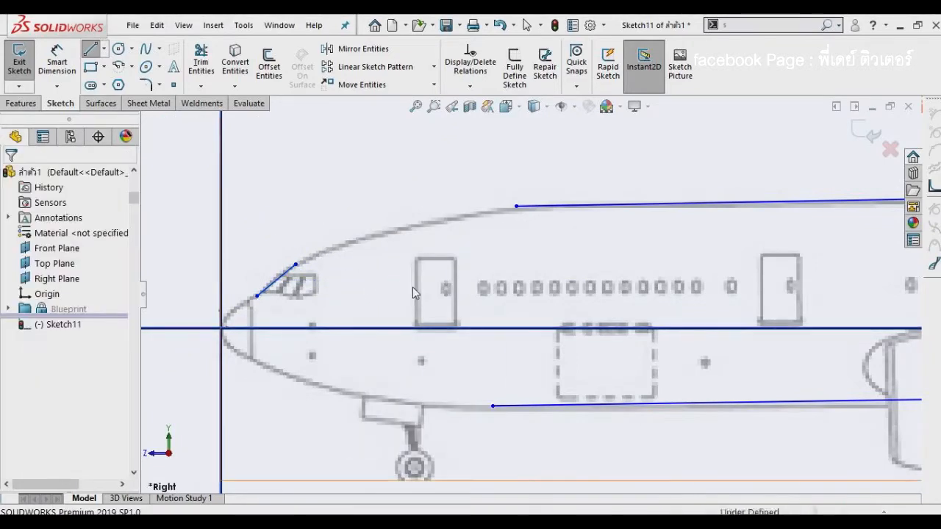
Step: Dimension the front endpoint of the upper fuselage line 13000 mm from the Front Plane
scroll(735, 294, "up", 5)
scroll(735, 294, "down", 4)
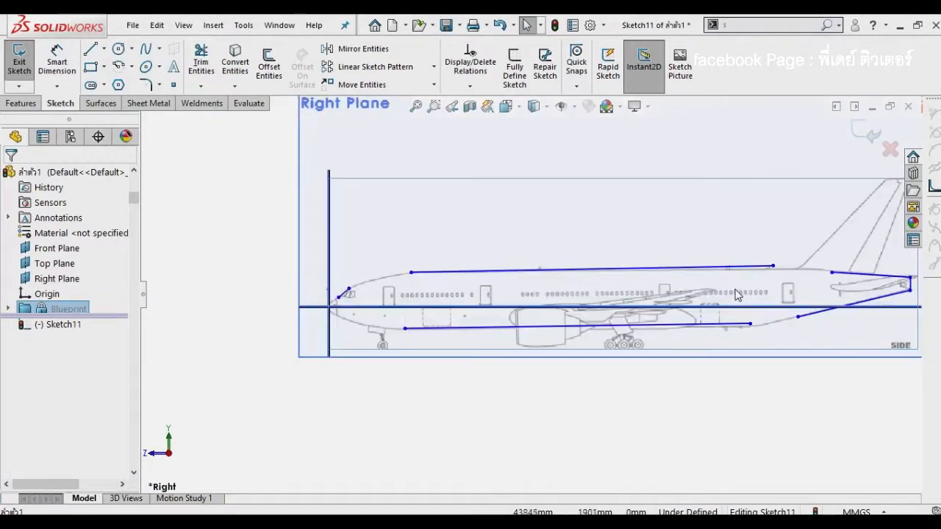
scroll(360, 308, "up", 3)
left_click(414, 107)
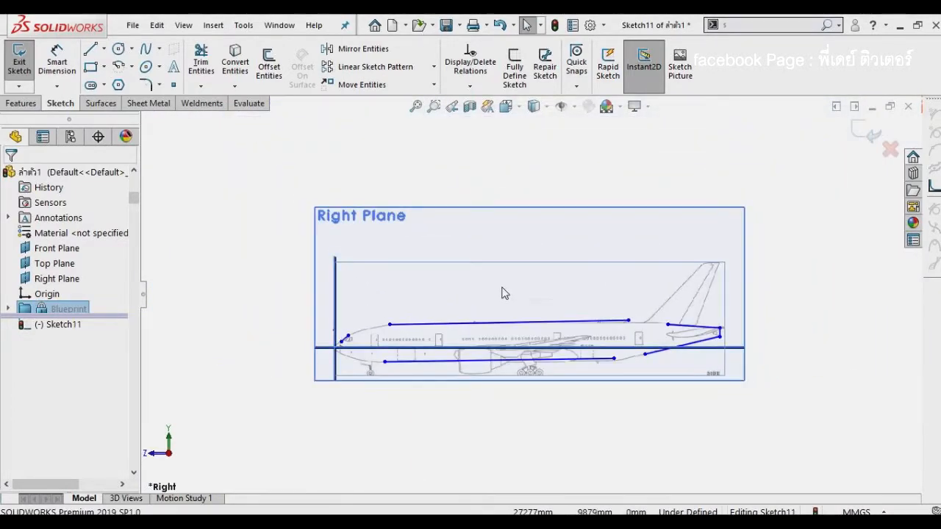
left_click(434, 106)
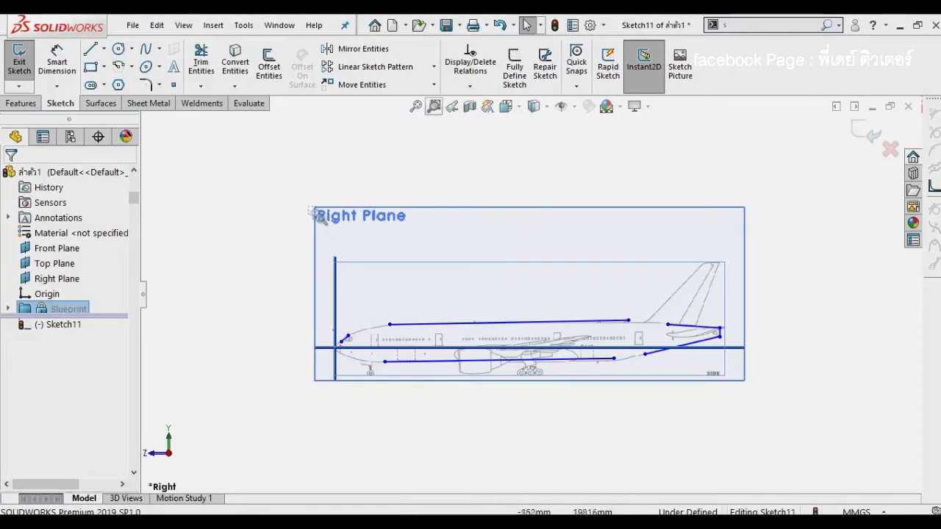
mouse_move(301, 199)
left_mouse_down()
mouse_move(641, 386)
mouse_move(739, 403)
left_mouse_up()
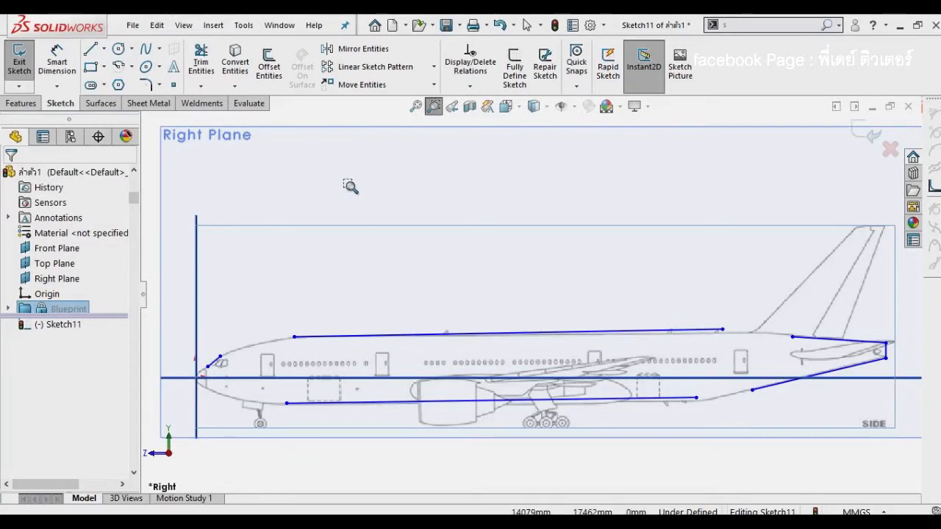
left_click(57, 63)
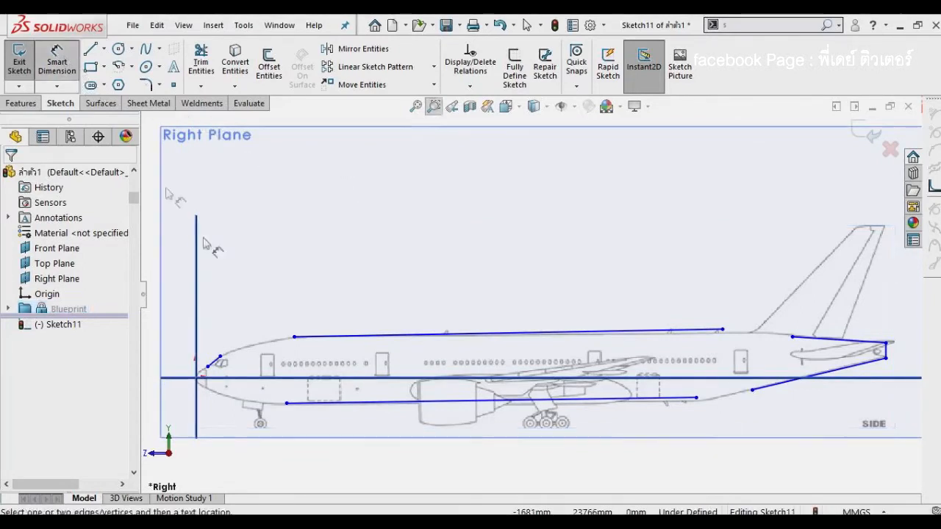
left_click(196, 323)
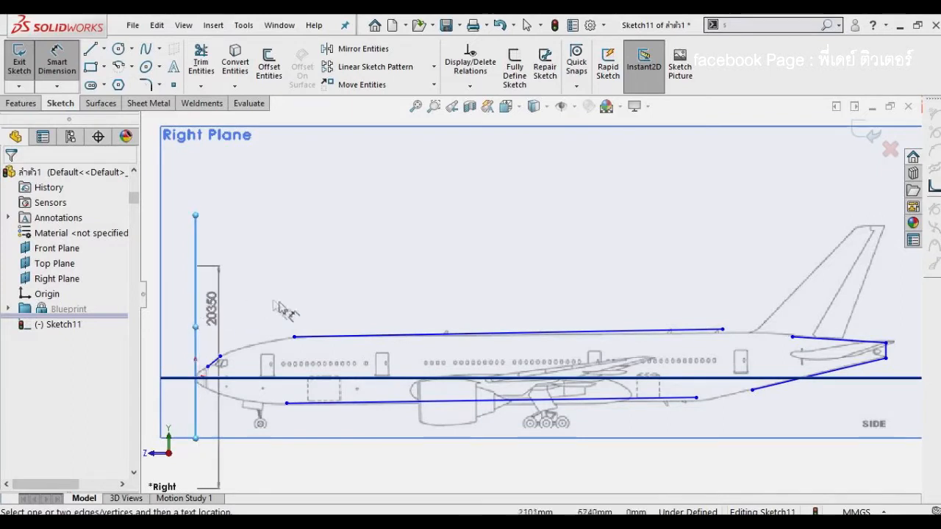
left_click(293, 336)
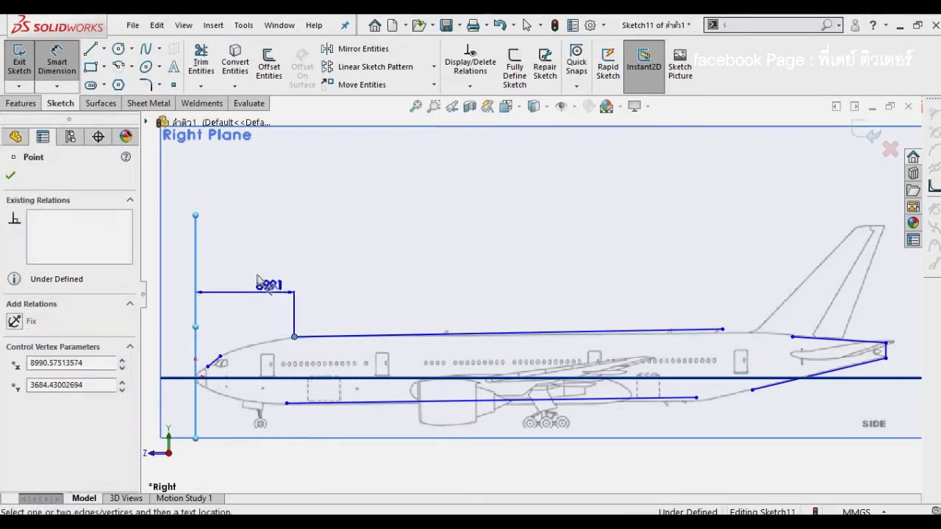
left_click(245, 250)
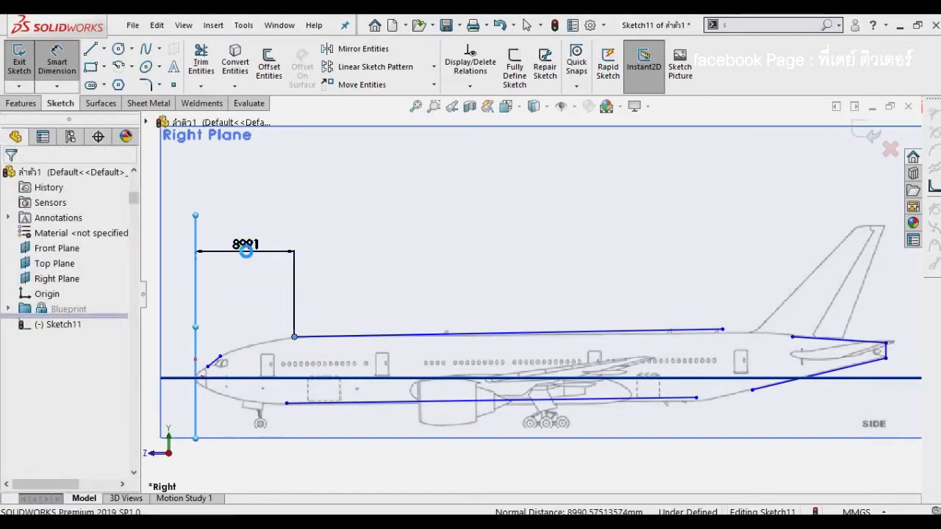
double_click(246, 251)
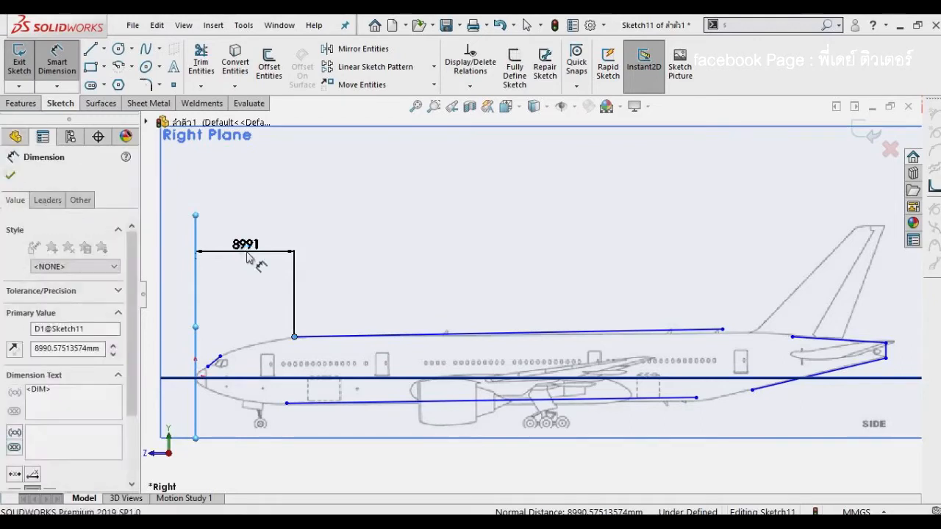
type("1")
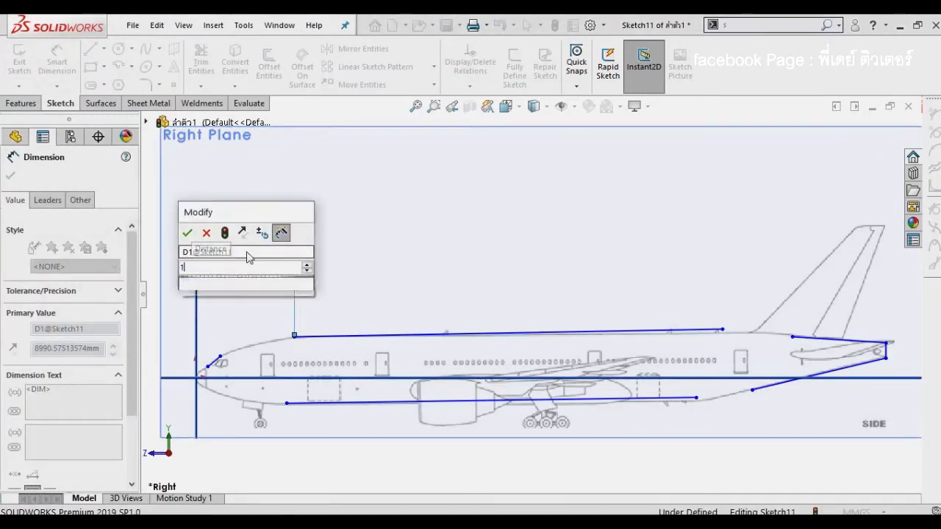
type("3000")
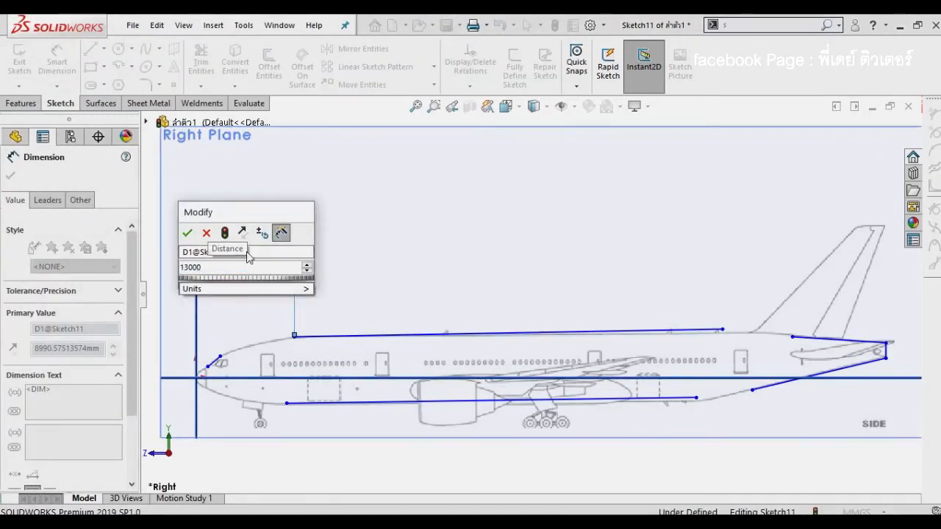
key("Escape")
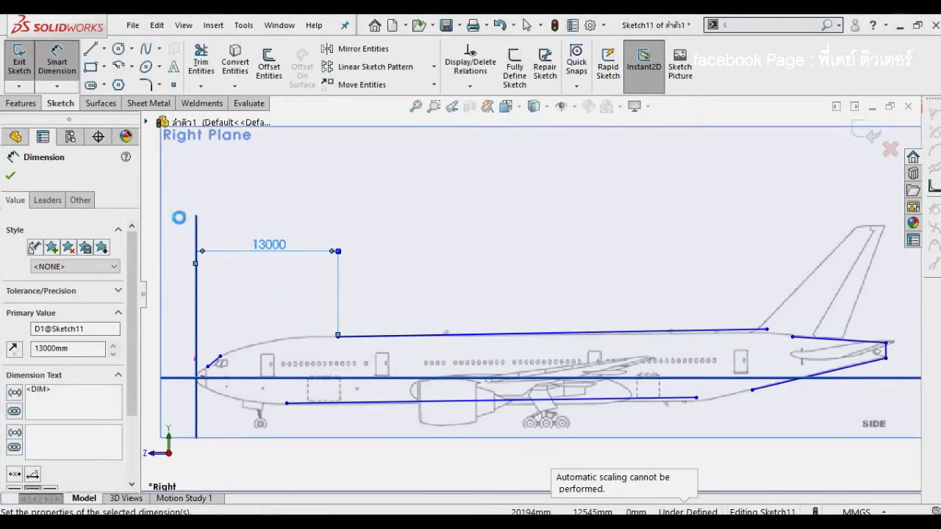
Step: Dimension the front endpoint of the upper fuselage line 3790 mm above the Top Plane
right_click(357, 213)
left_click(341, 204)
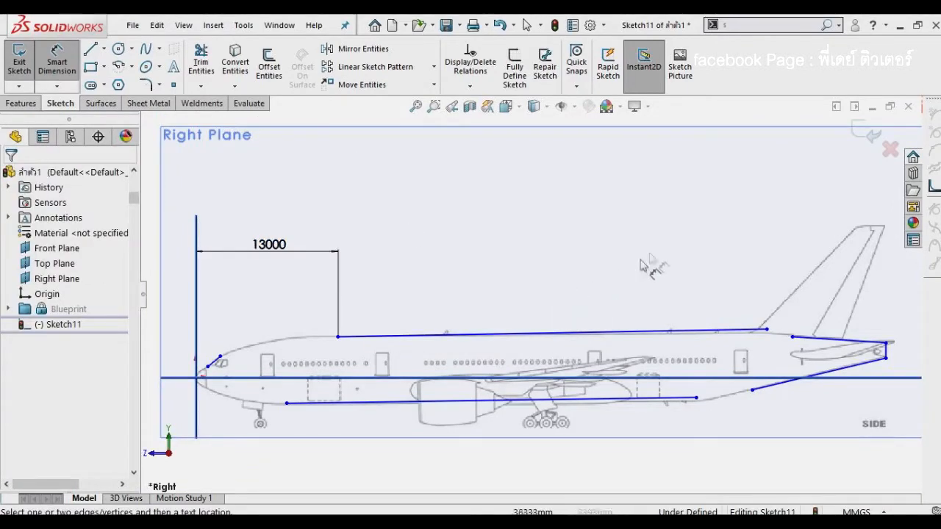
scroll(669, 246, "up", 1)
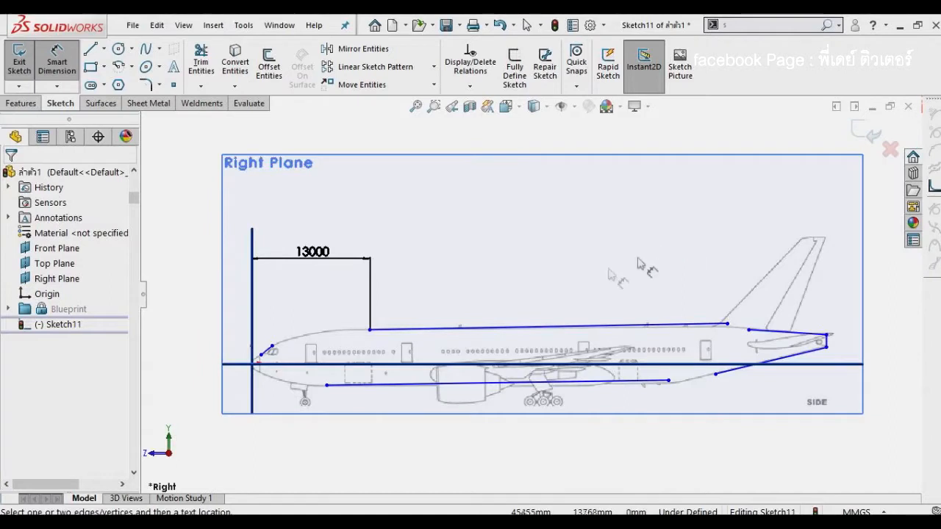
left_click(369, 329)
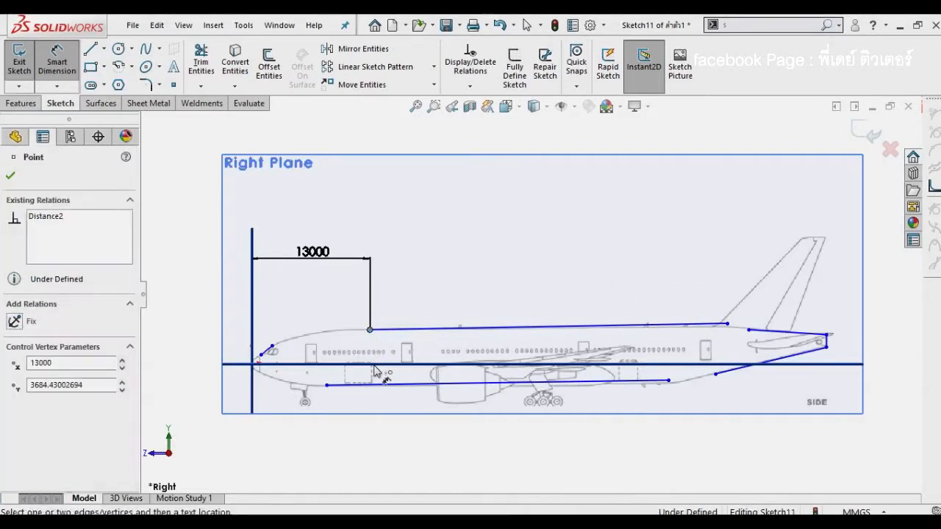
left_click(377, 363)
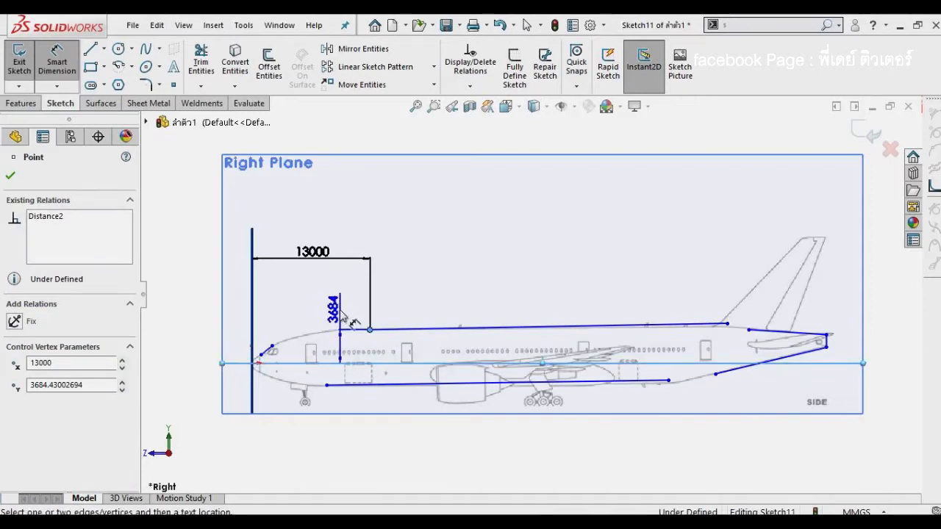
left_click(340, 310)
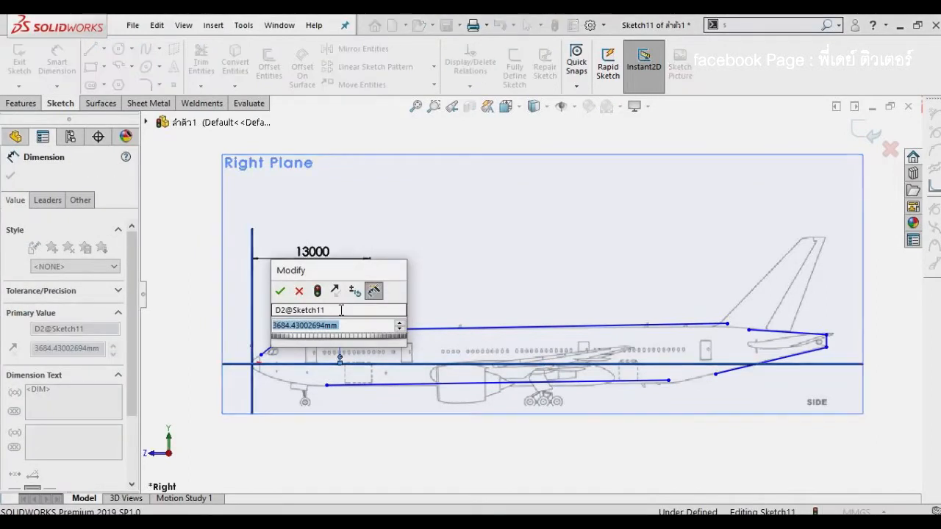
type("3")
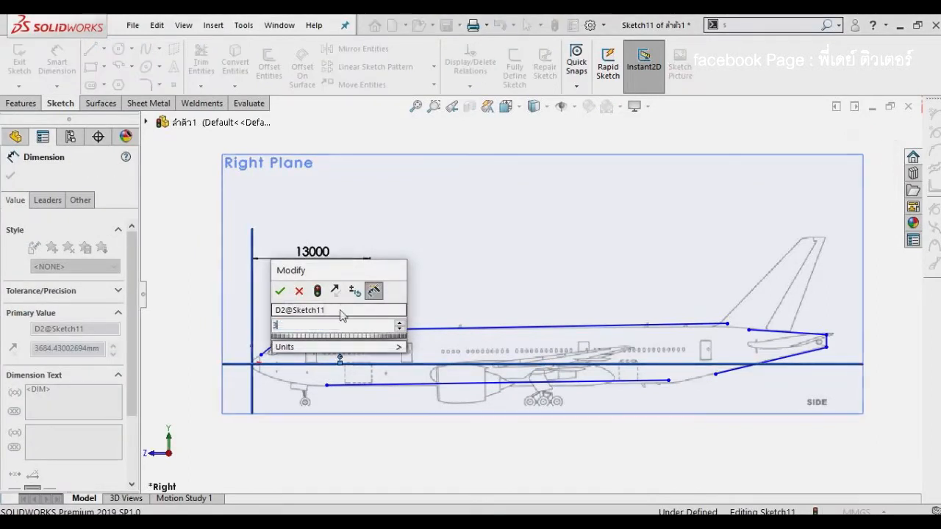
type("790")
key("Escape")
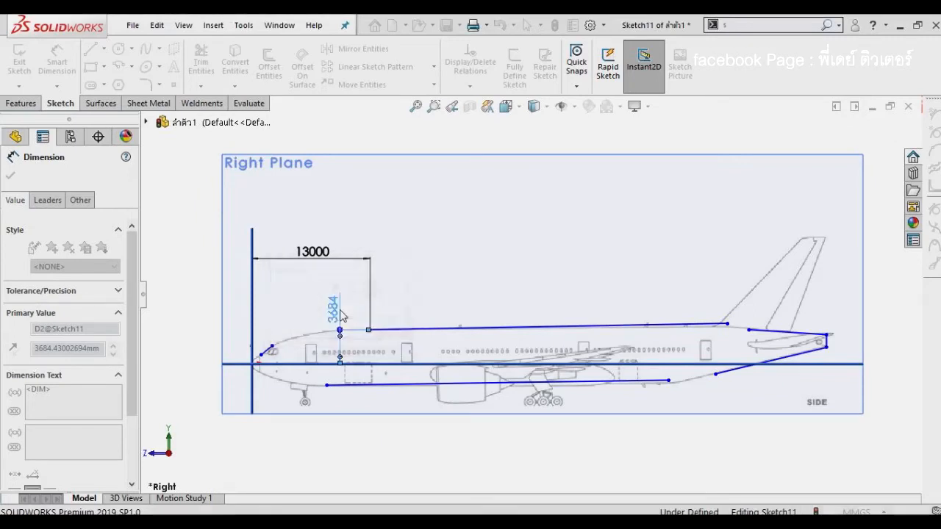
left_click(461, 269)
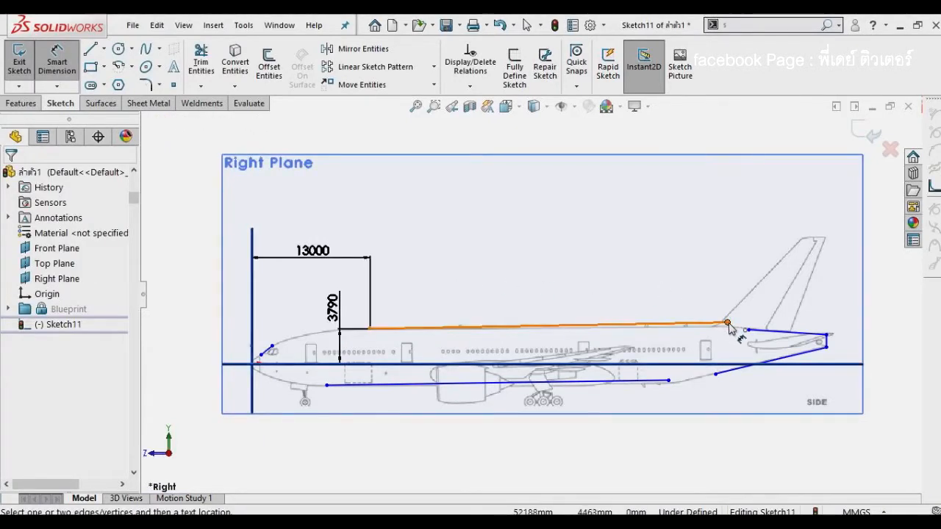
Step: Dimension the horizontal distance between the two endpoints of the upper fuselage line as 34300 mm
left_click(370, 328)
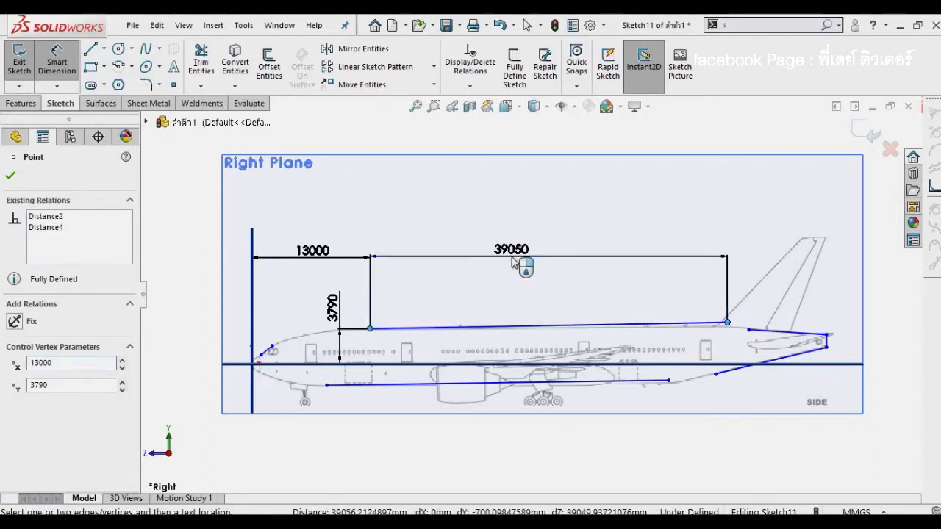
left_click(513, 263)
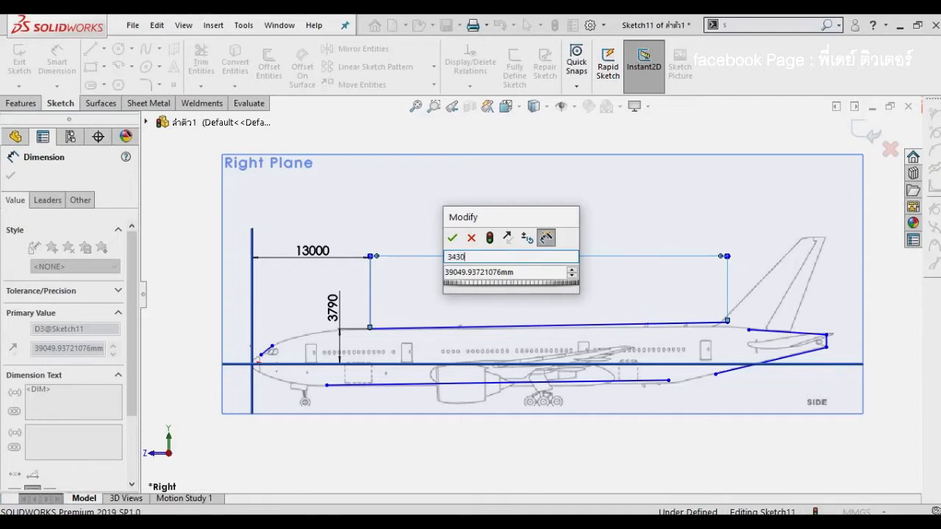
key("Tab")
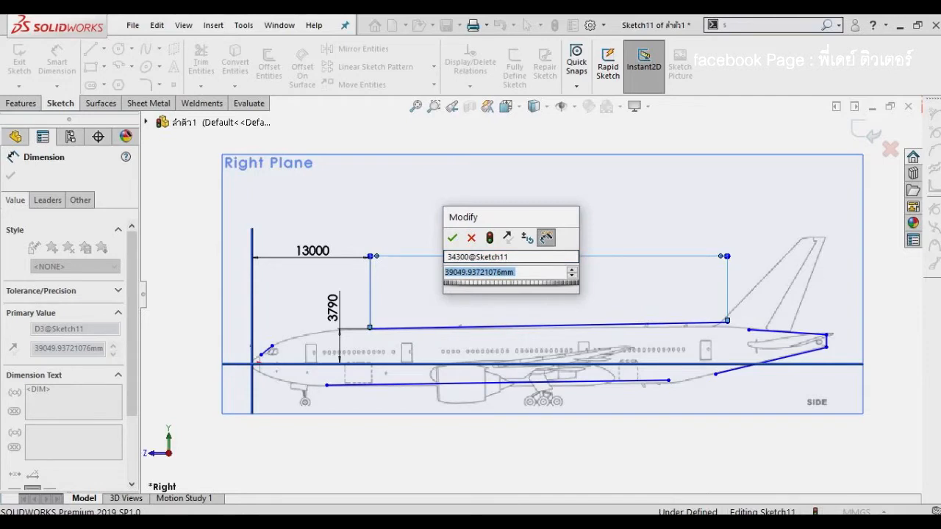
type("34300")
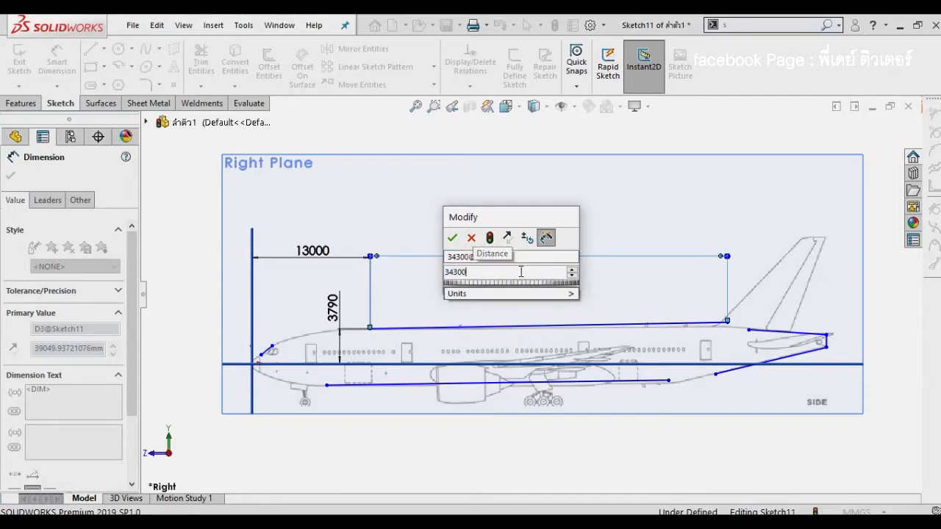
key("Escape")
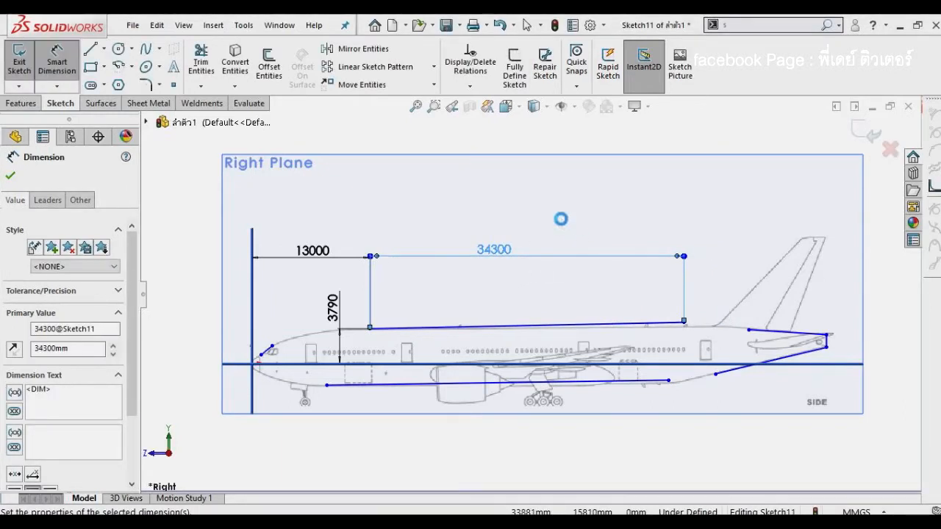
left_click(562, 220)
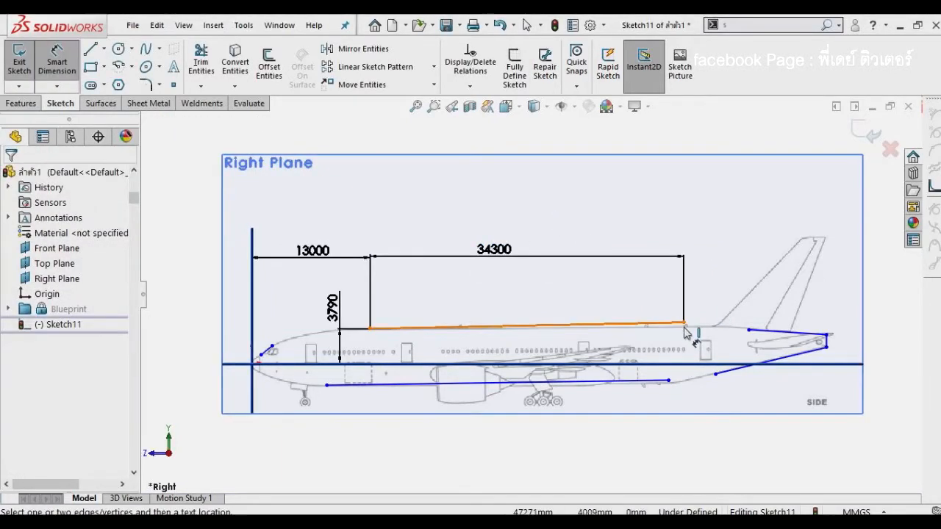
Step: Dimension the rear endpoint of the upper fuselage line 4100 mm above the Top Plane
left_click(692, 363)
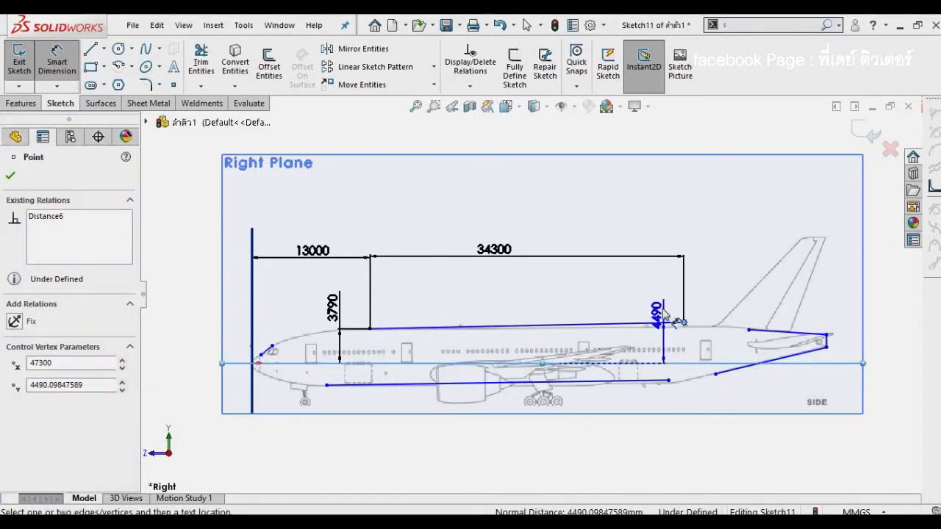
left_click(644, 286)
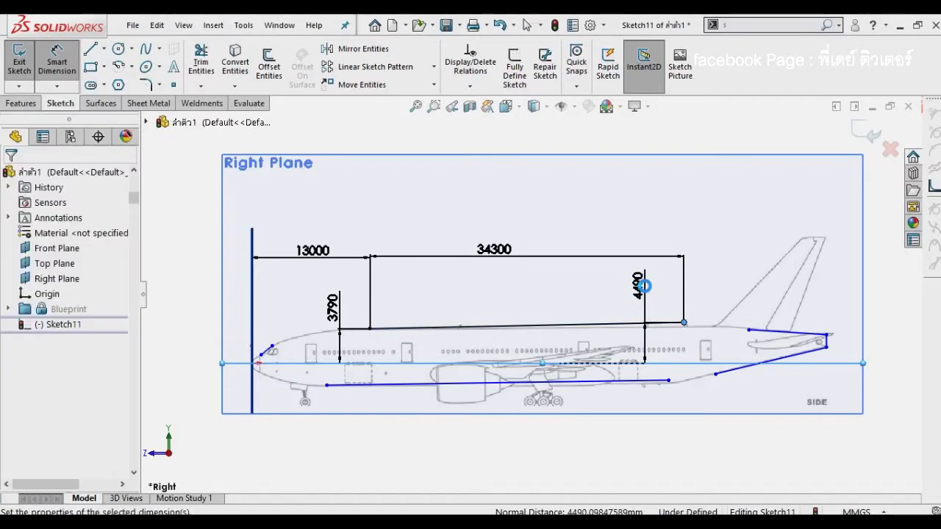
type("4100")
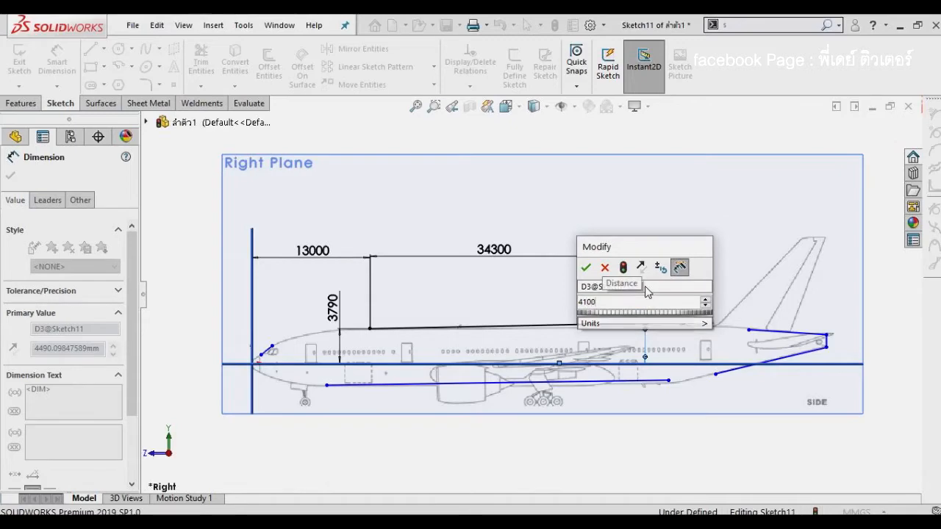
key("Escape")
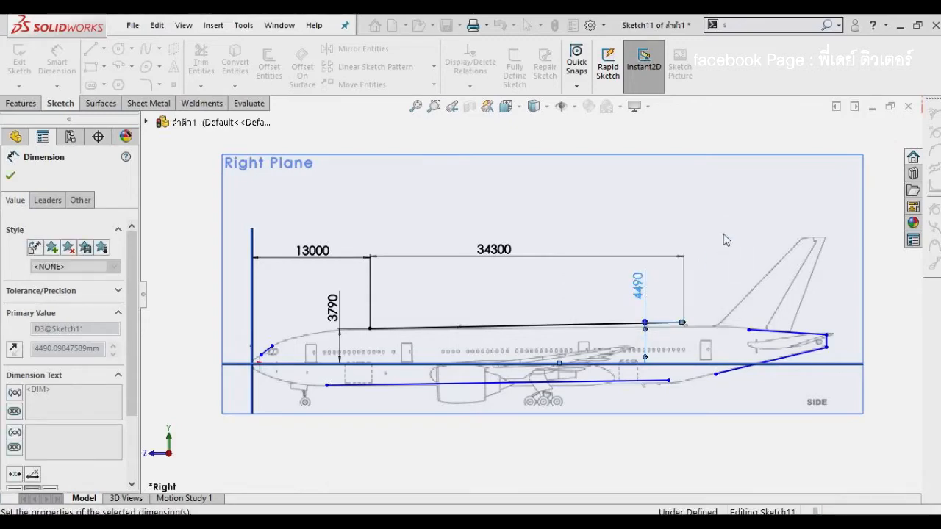
left_click(725, 236)
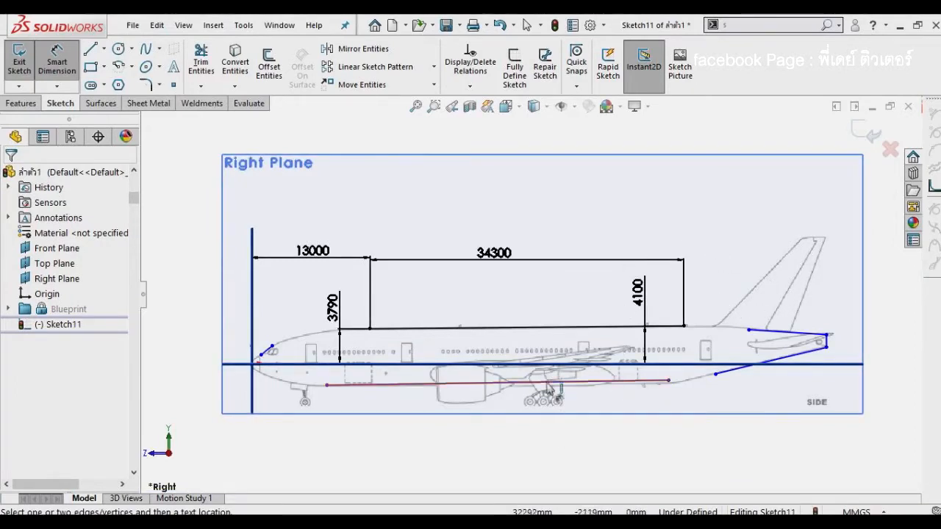
Step: Examine how the dimensioned upper line follows the fuselage roof on the side-view blueprint, from the nose section to the tail
scroll(551, 406, "down", 1)
scroll(557, 347, "down", 1)
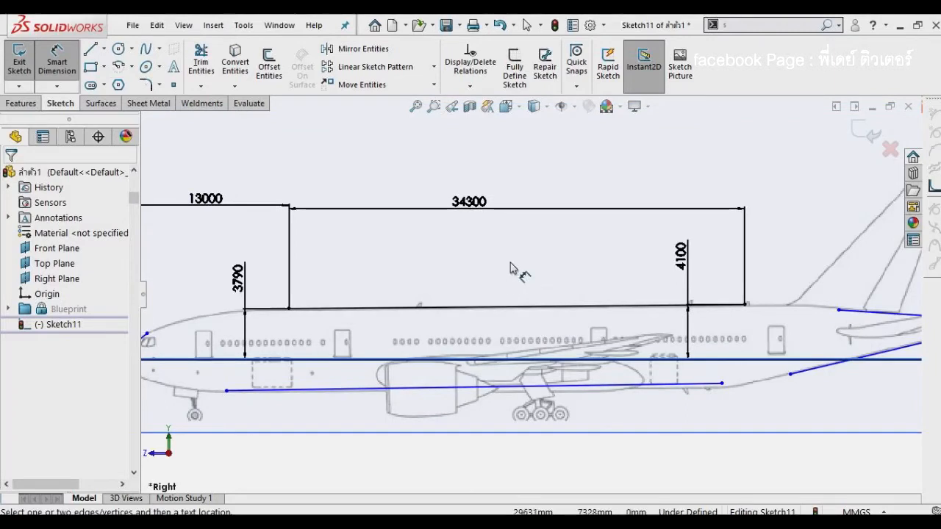
right_click(513, 263)
left_click(531, 307)
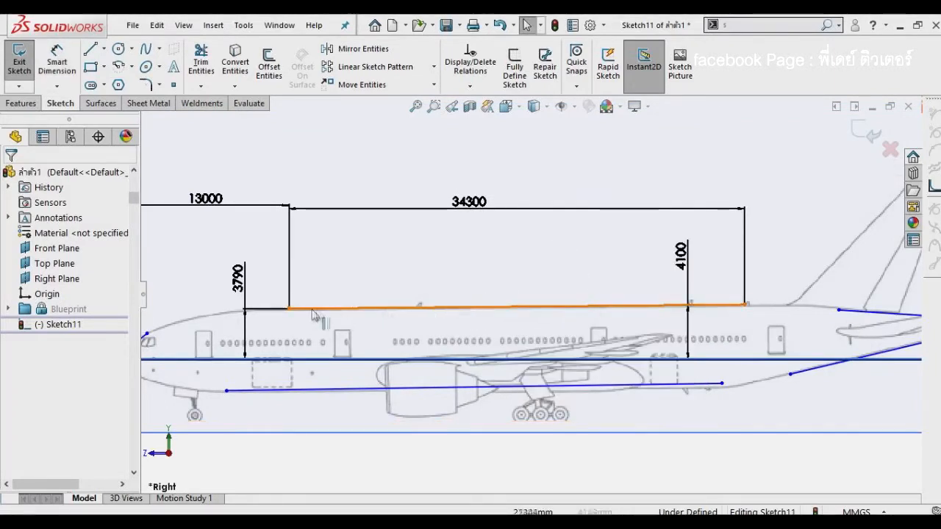
scroll(612, 309, "up", 2)
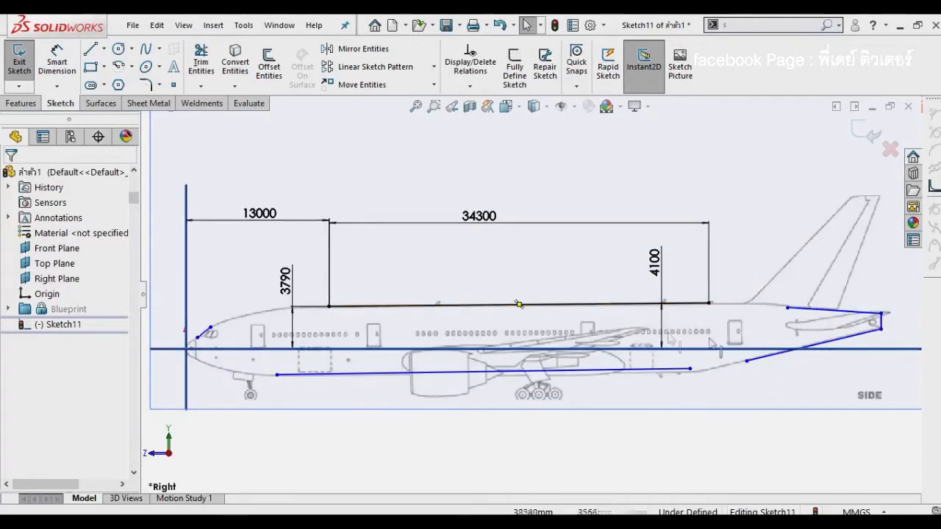
scroll(756, 312, "up", 1)
scroll(727, 290, "down", 1)
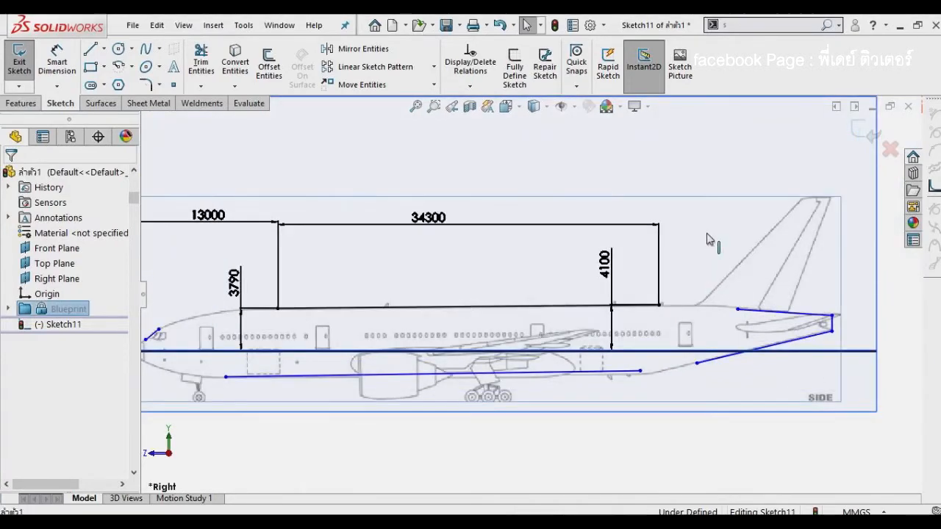
scroll(704, 246, "up", 1)
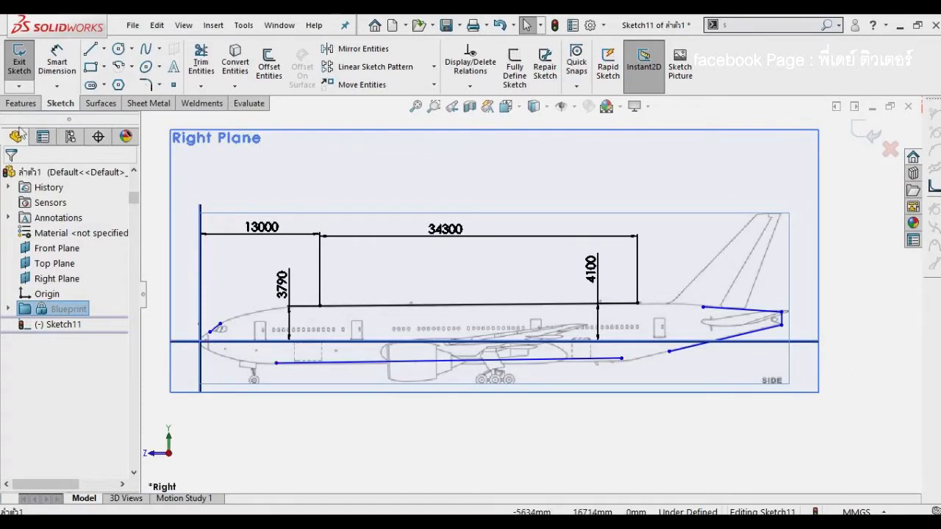
Step: Dimension the front endpoint of the belly line 9600 mm from the Front Plane
left_click(57, 53)
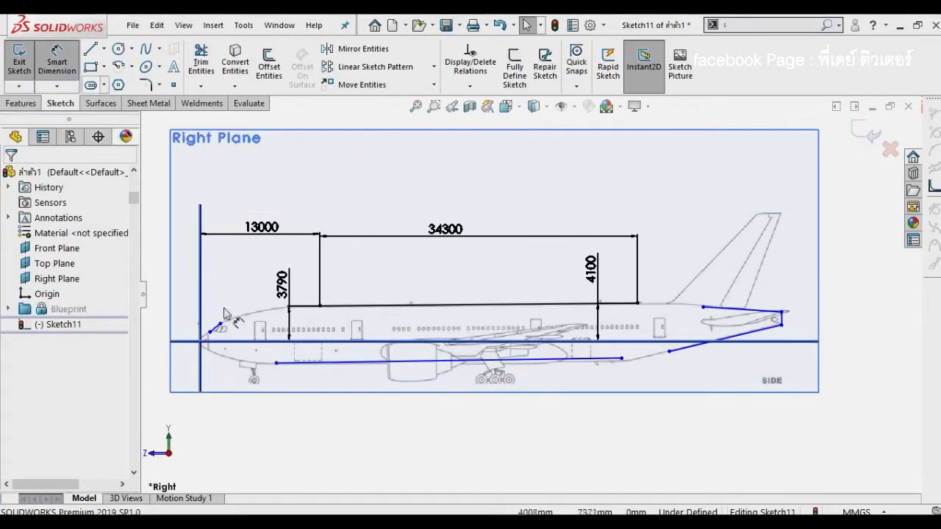
left_click(202, 355)
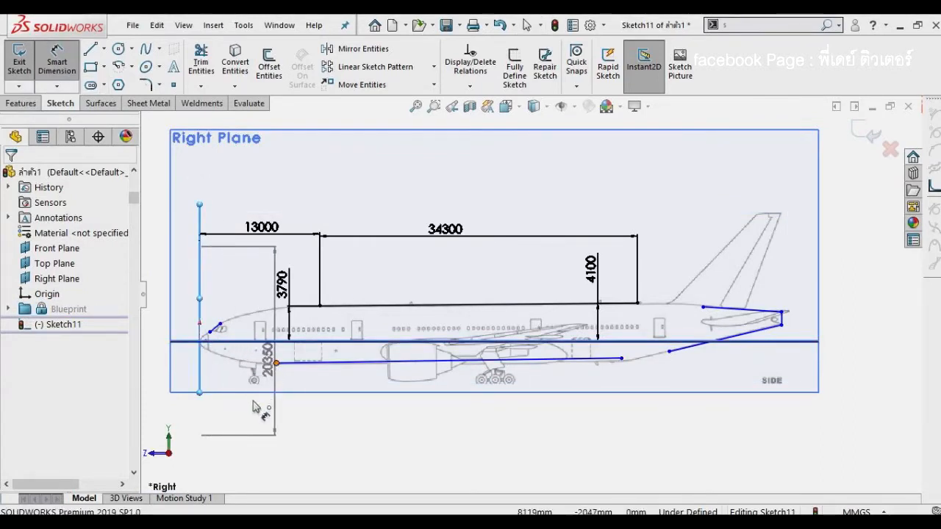
left_click(276, 363)
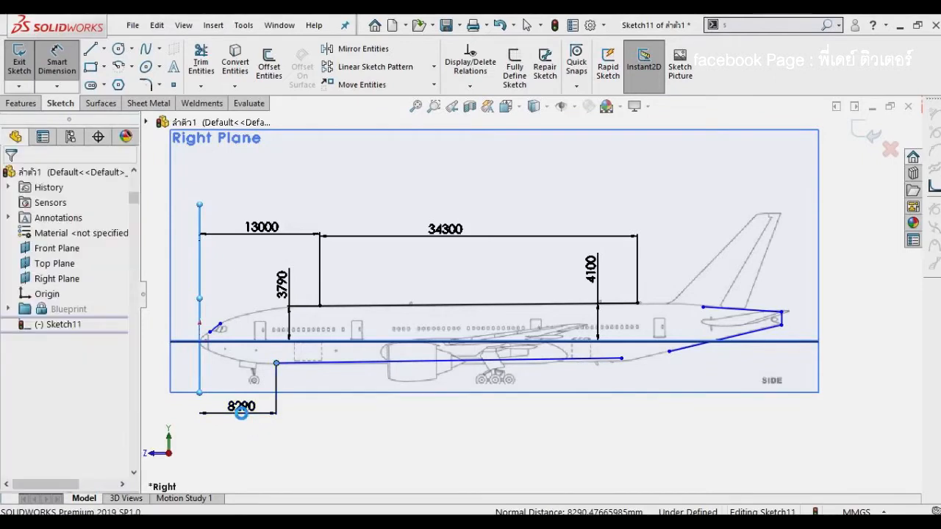
left_click(241, 413)
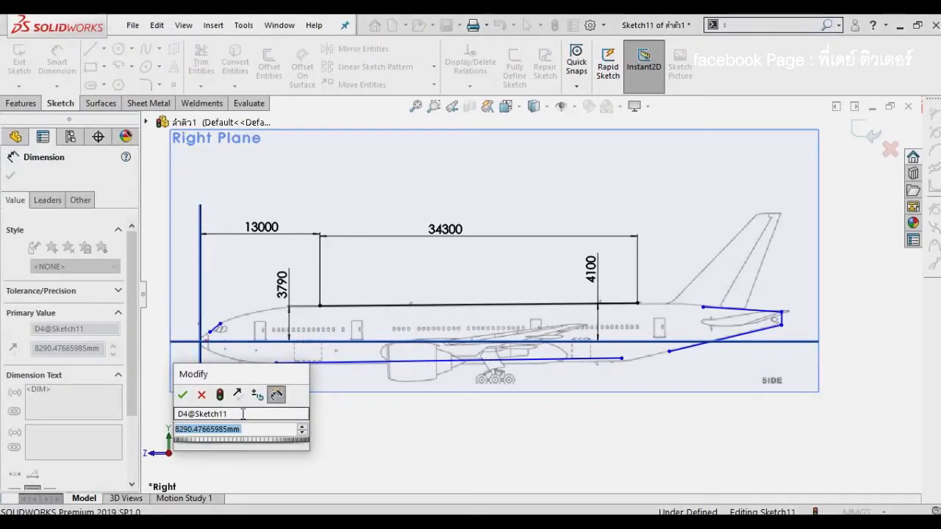
type("9600")
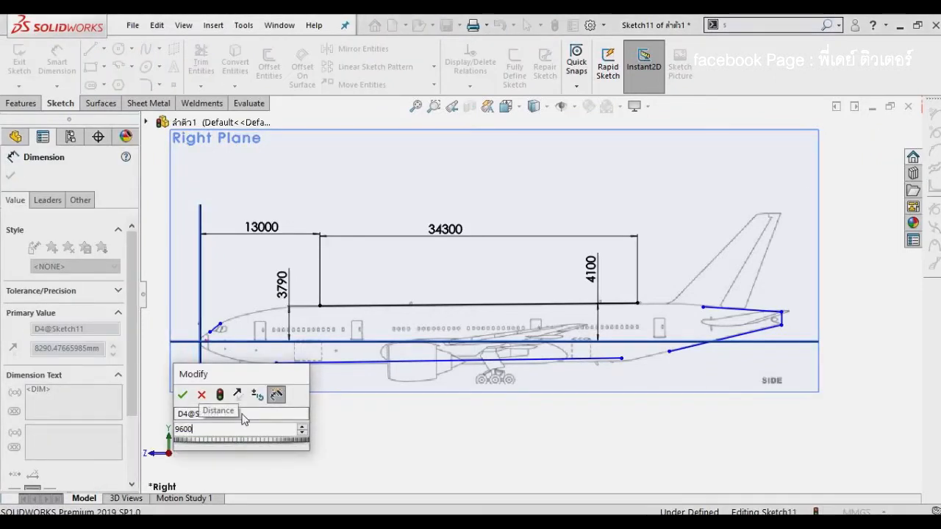
key("Return")
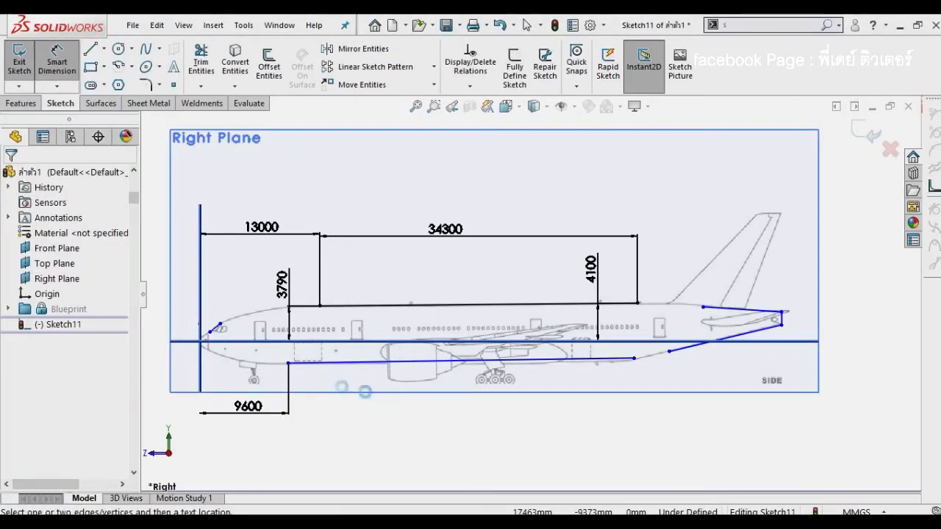
Step: Dimension the horizontal distance between the two endpoints of the belly line as 34900 mm
left_click(288, 363)
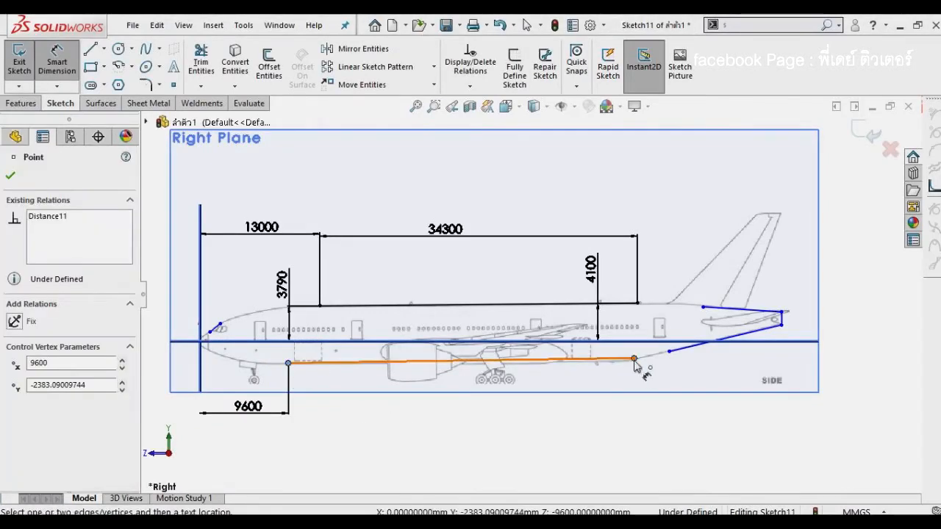
left_click(634, 358)
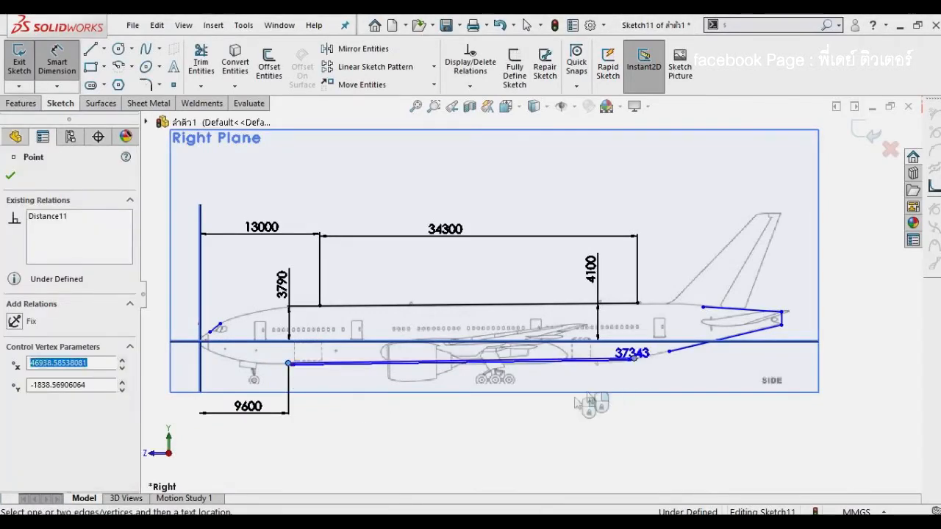
left_click(480, 466)
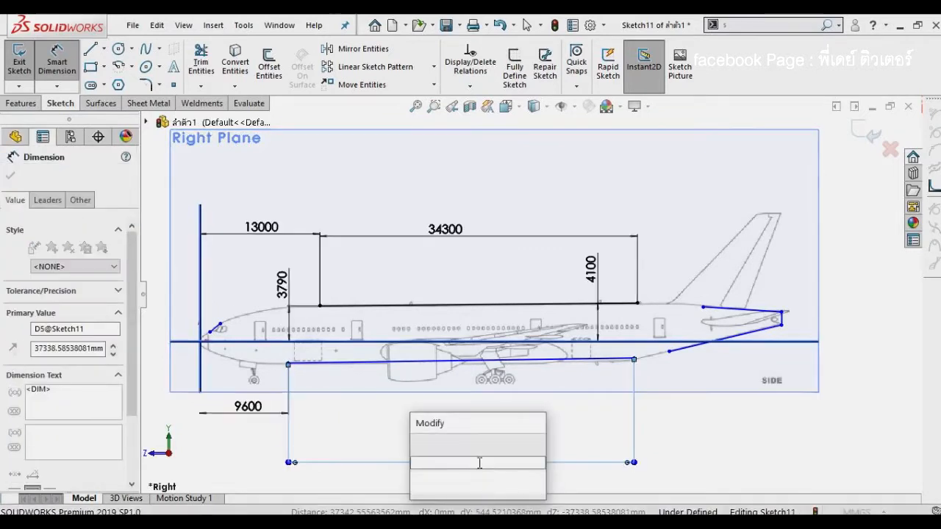
type("34900")
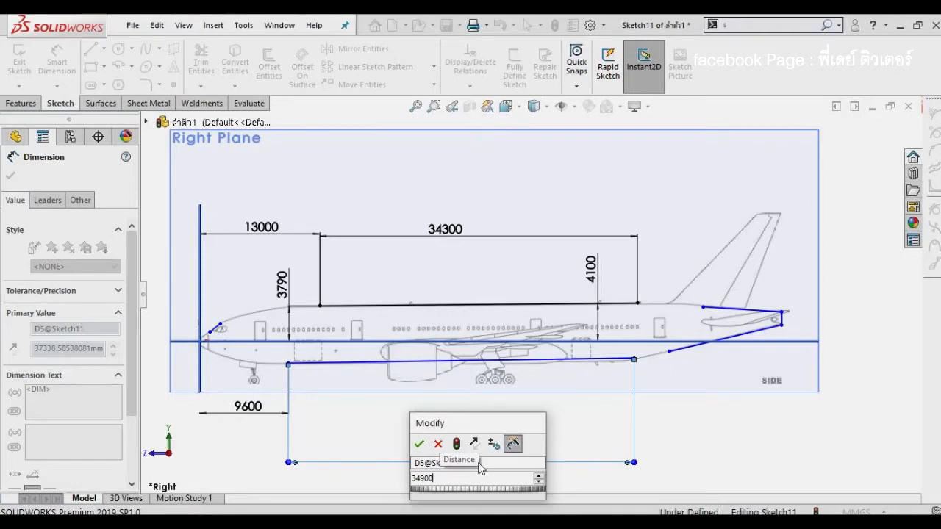
key("Return")
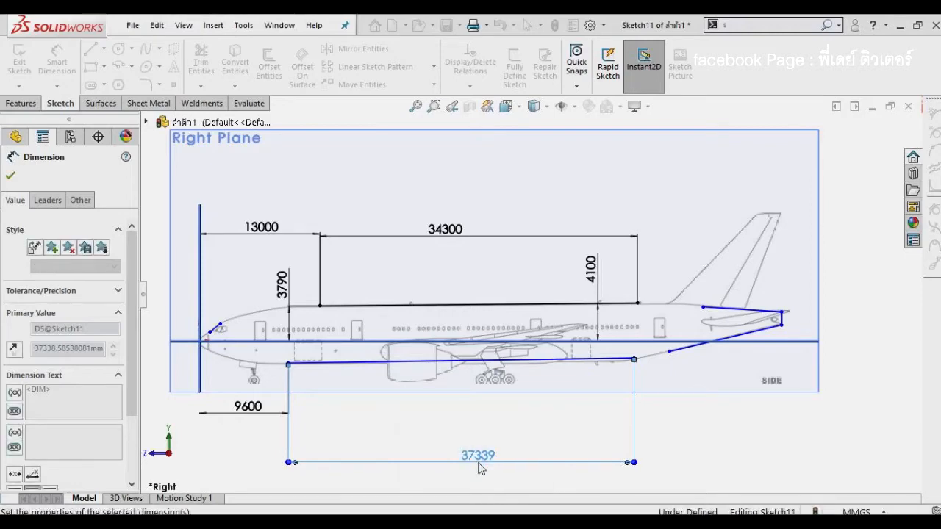
Step: Dimension the rear endpoint of the belly line 2110 mm below the Top Plane
key("Escape")
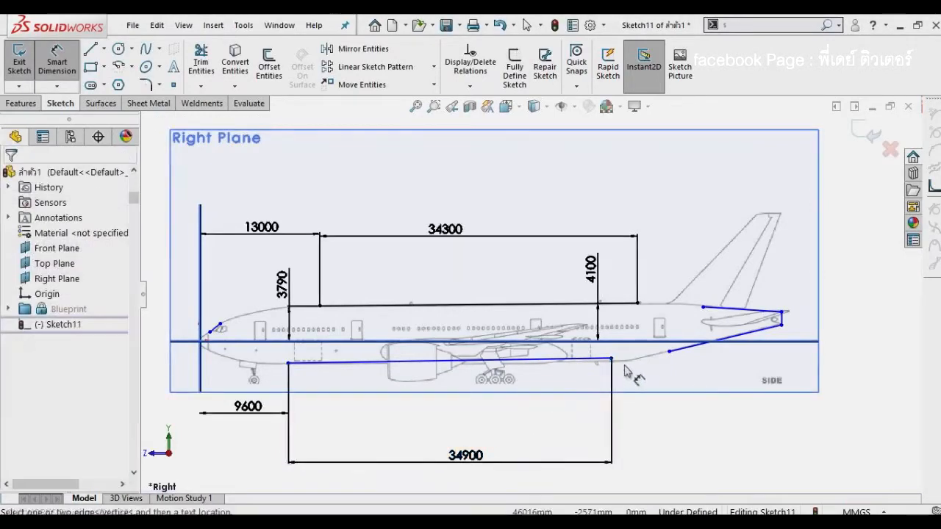
left_click(611, 359)
left_click(609, 341)
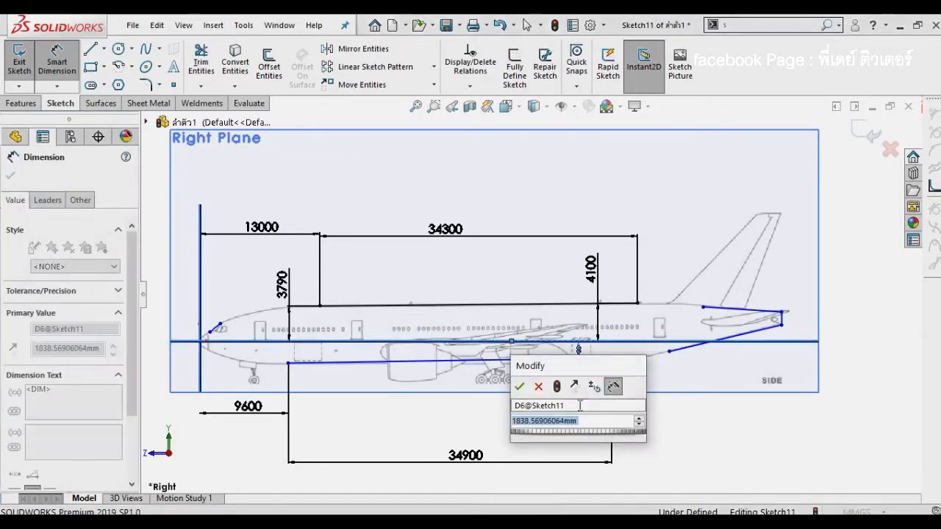
type("2")
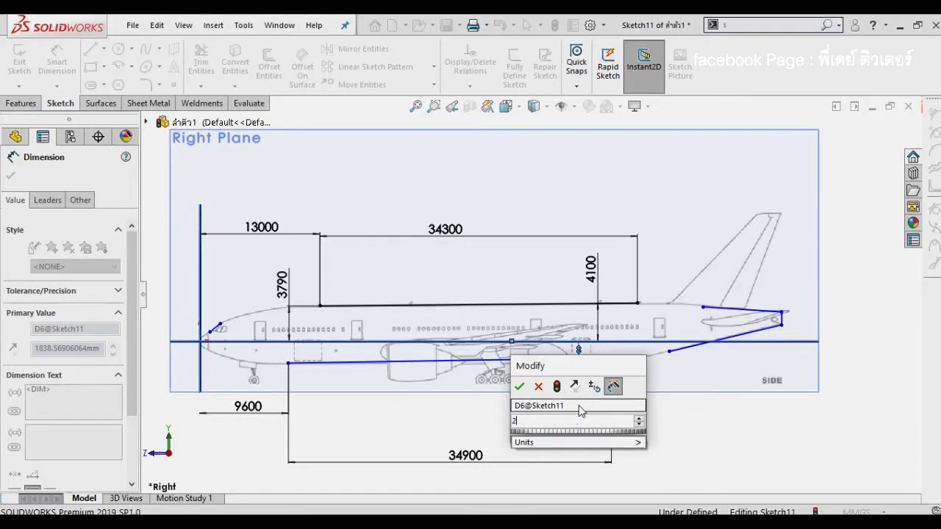
type("110")
key("Return")
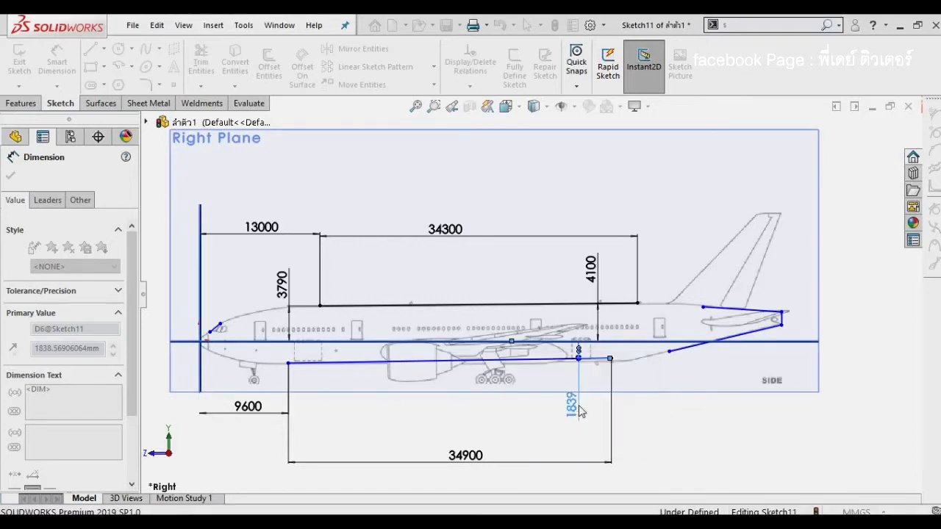
left_click(666, 409)
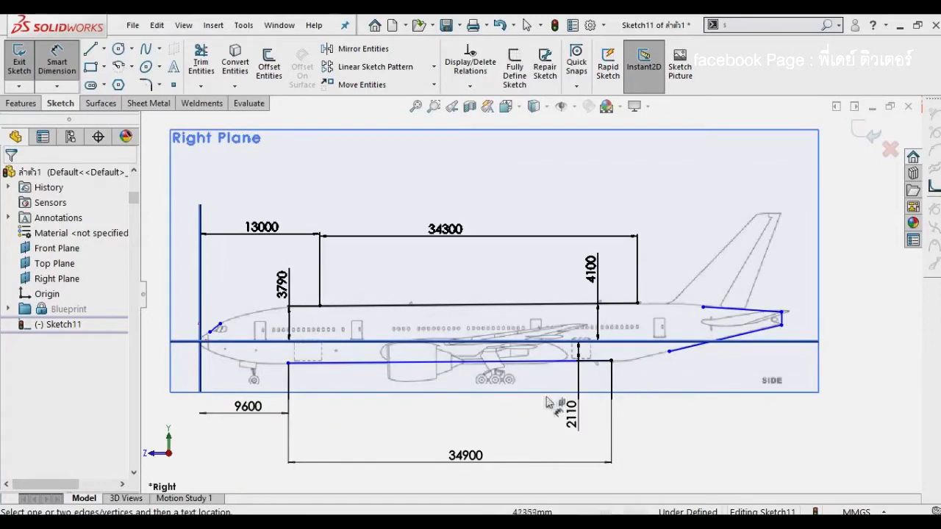
Step: Dimension the front endpoint of the belly line 2400 mm below the Top Plane
scroll(333, 379, "down", 2)
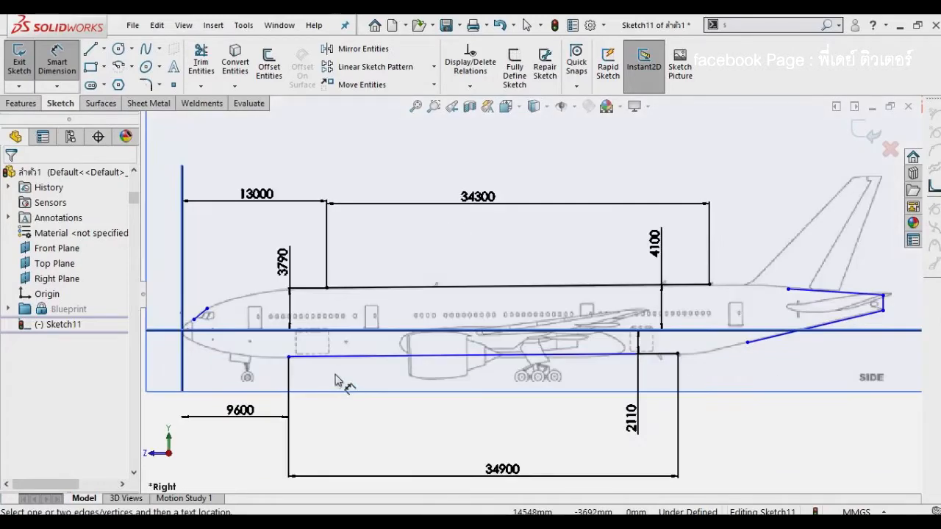
left_click(297, 355)
left_click(319, 330)
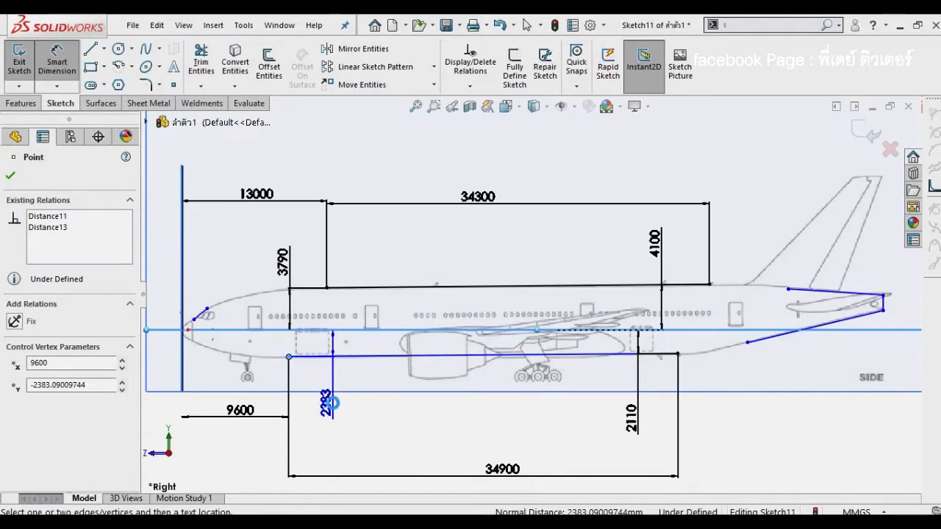
left_click(333, 403)
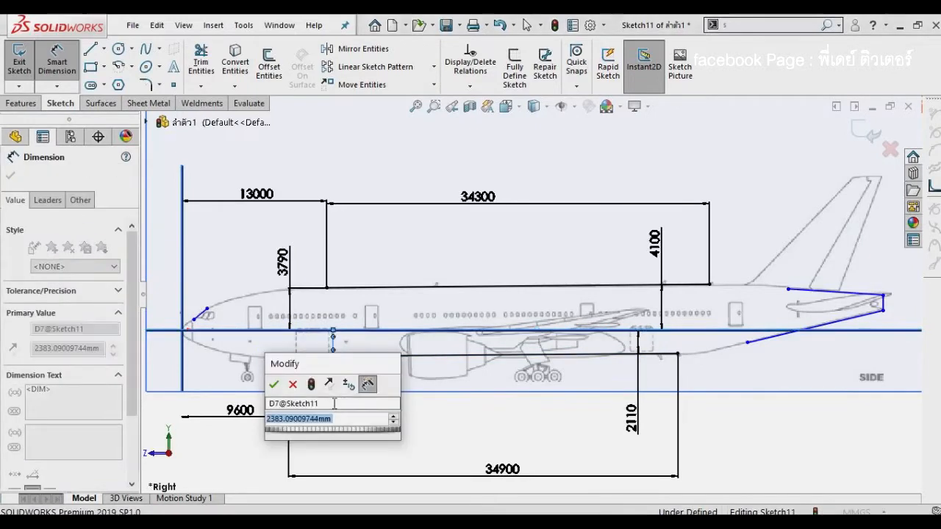
type("240")
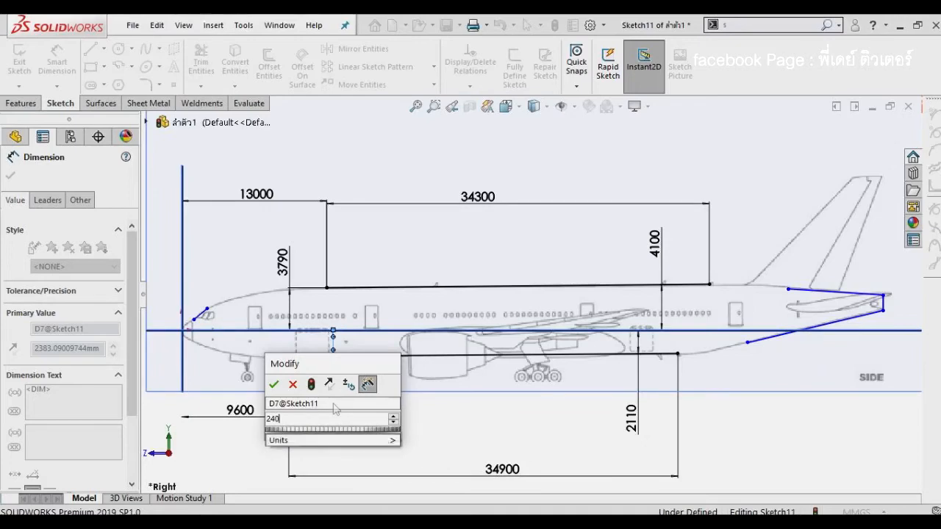
type("0")
key("Return")
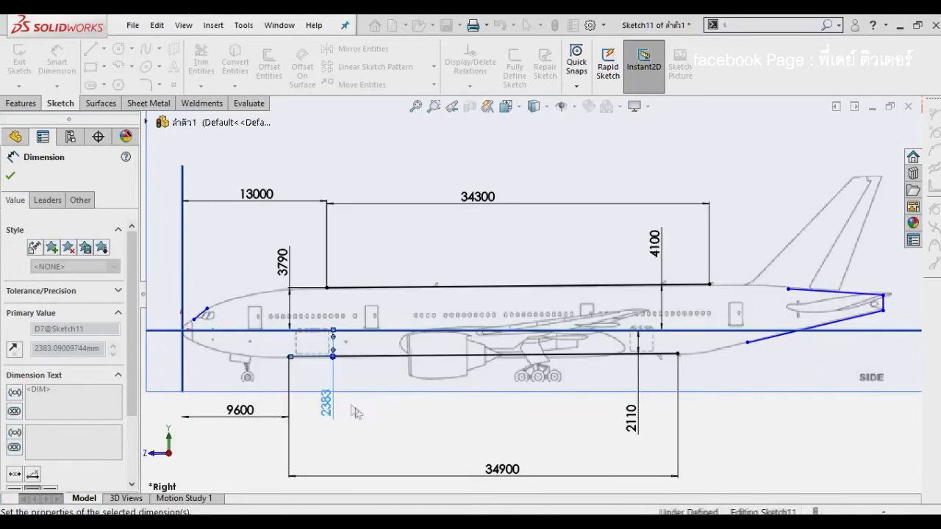
left_click(398, 427)
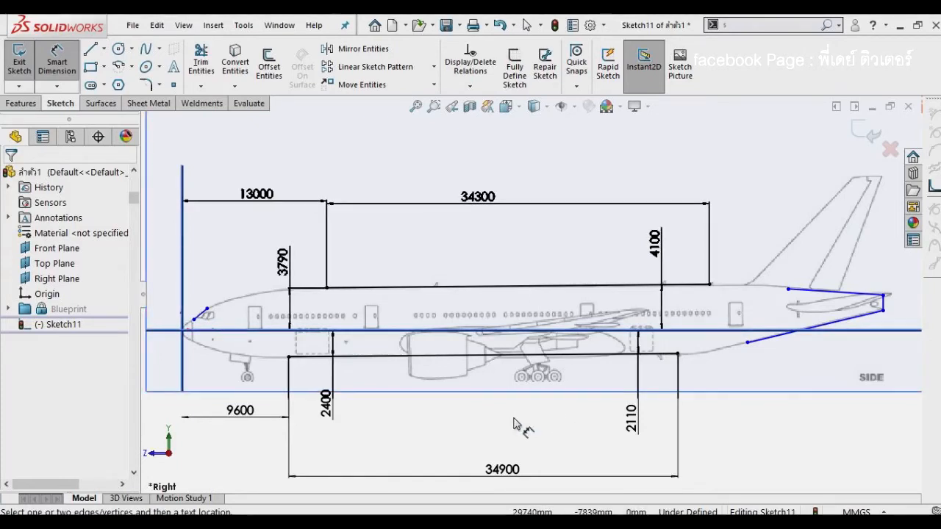
right_click(514, 425)
left_click(542, 445)
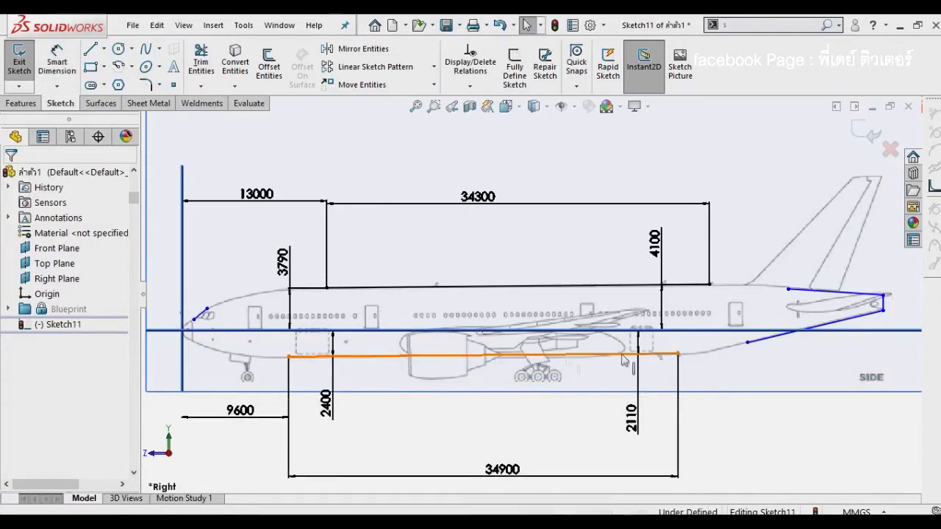
Step: Dimension the lower endpoint of the short windshield line at the nose 1000 mm horizontally from the Front Plane
scroll(575, 348, "up", 2)
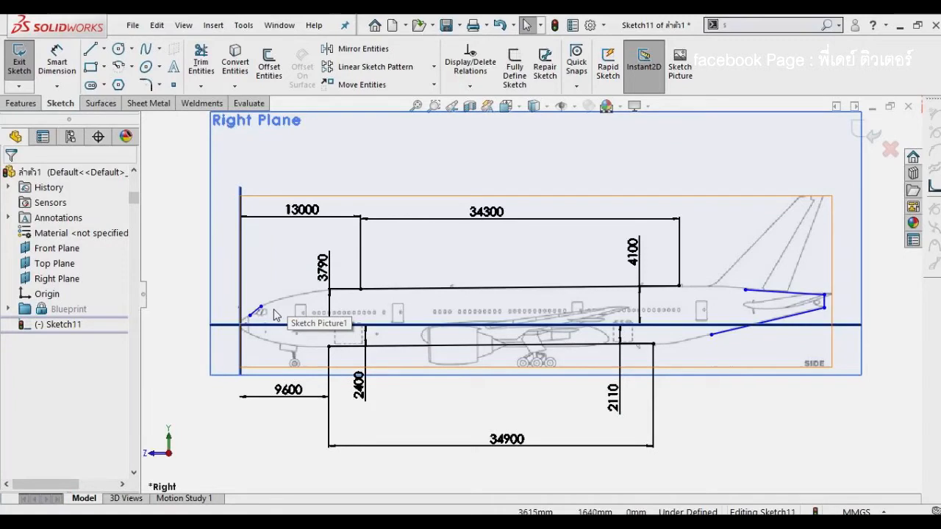
scroll(273, 314, "down", 1)
scroll(274, 314, "down", 4)
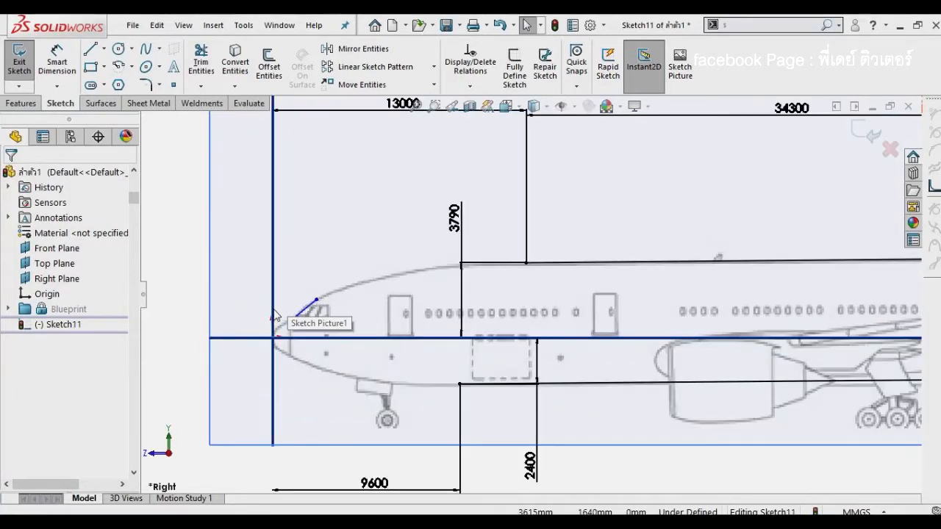
left_click(57, 62)
left_click(301, 313)
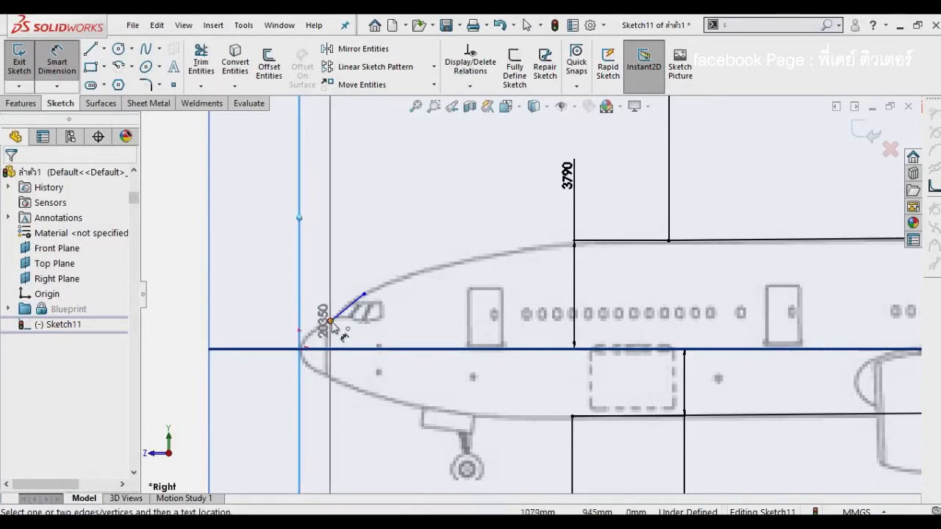
left_click(330, 321)
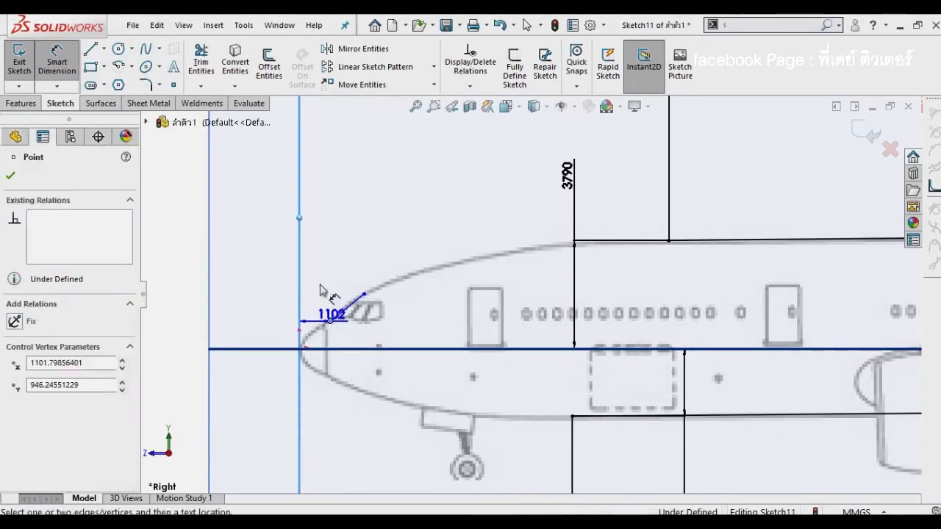
left_click(258, 309)
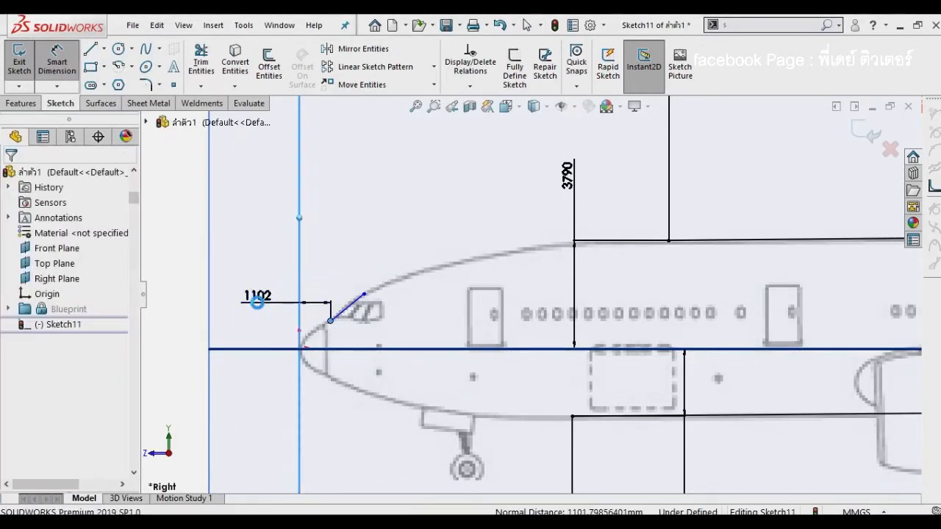
type("1000")
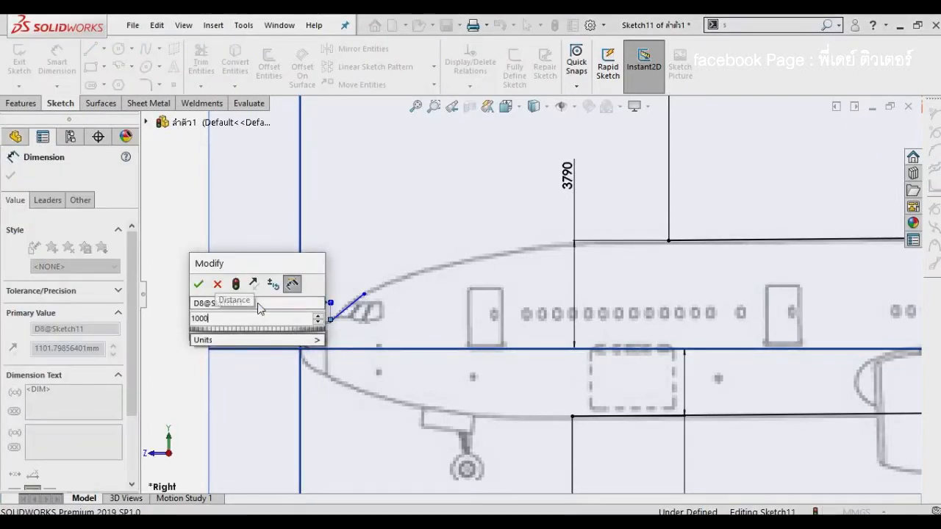
key("Return")
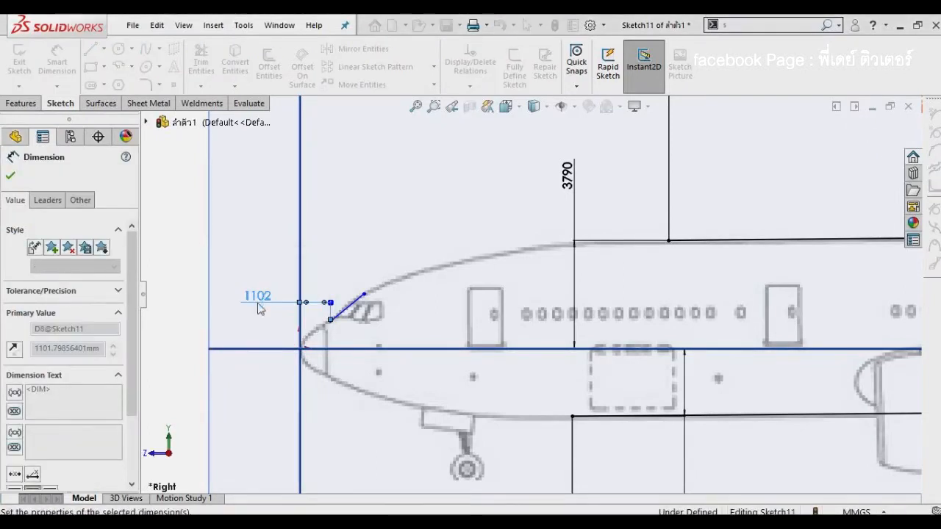
Step: Dimension the upper endpoint of the windshield line 2200 mm horizontally from the Front Plane
left_click(361, 294)
left_click(299, 278)
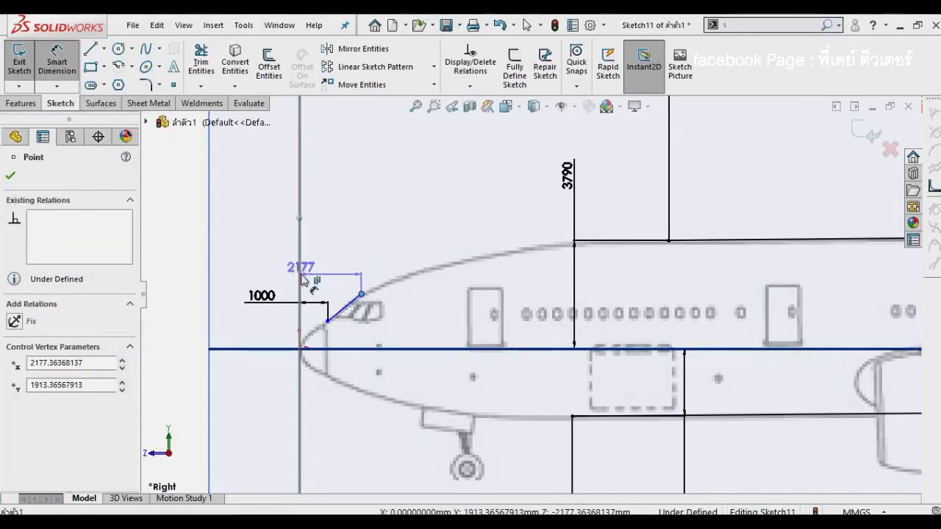
left_click(264, 262)
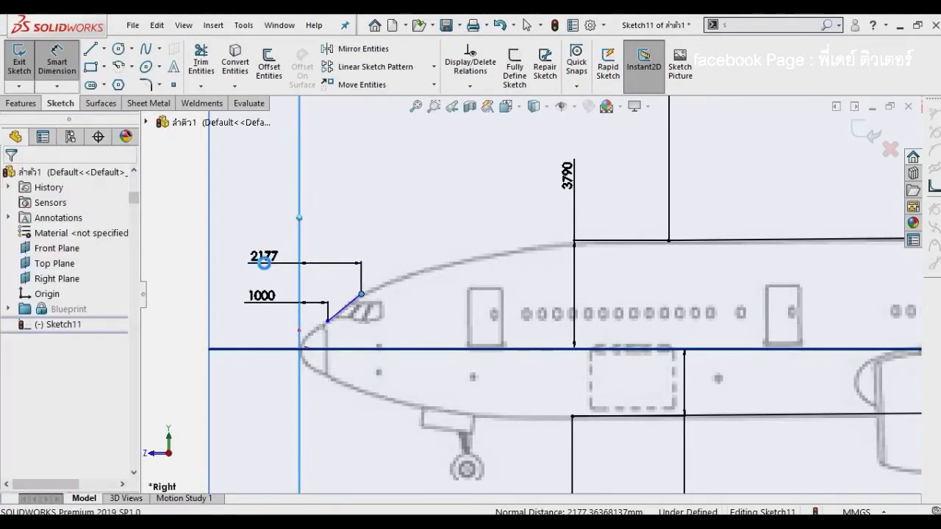
type("2200")
key("Escape")
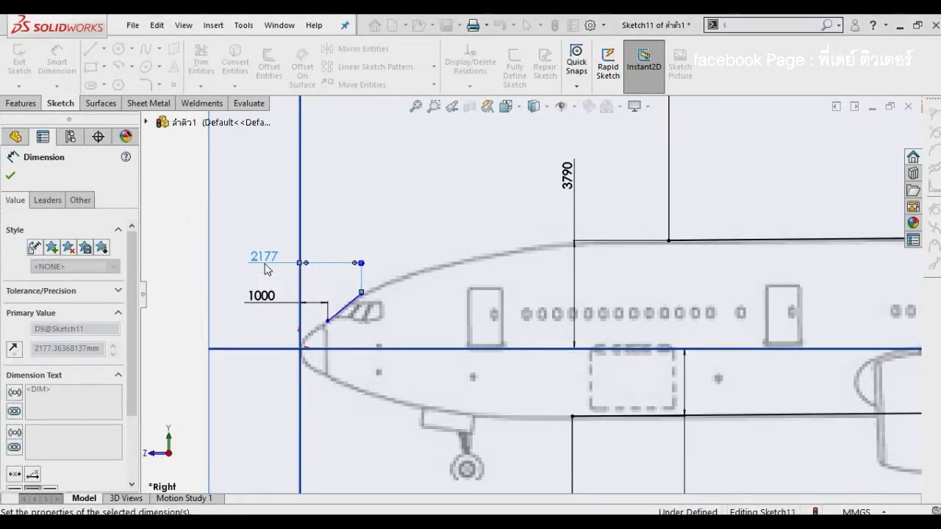
left_click(414, 230)
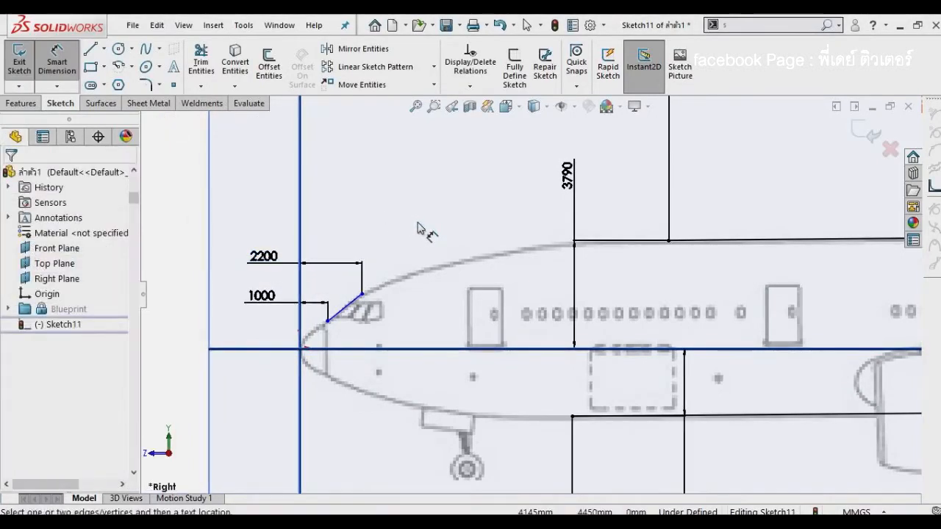
Step: Dimension the lower endpoint of the windshield line 1000 mm above the Top Plane
left_click(328, 324)
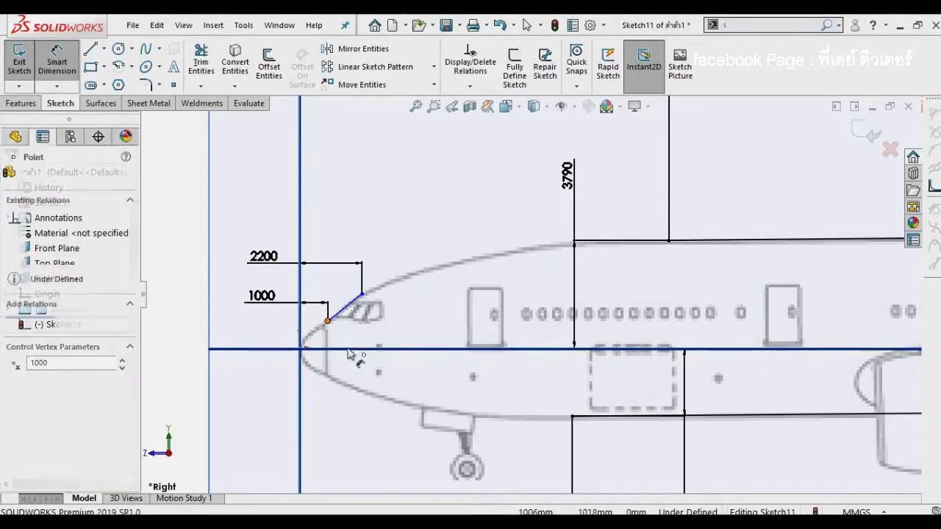
left_click(357, 349)
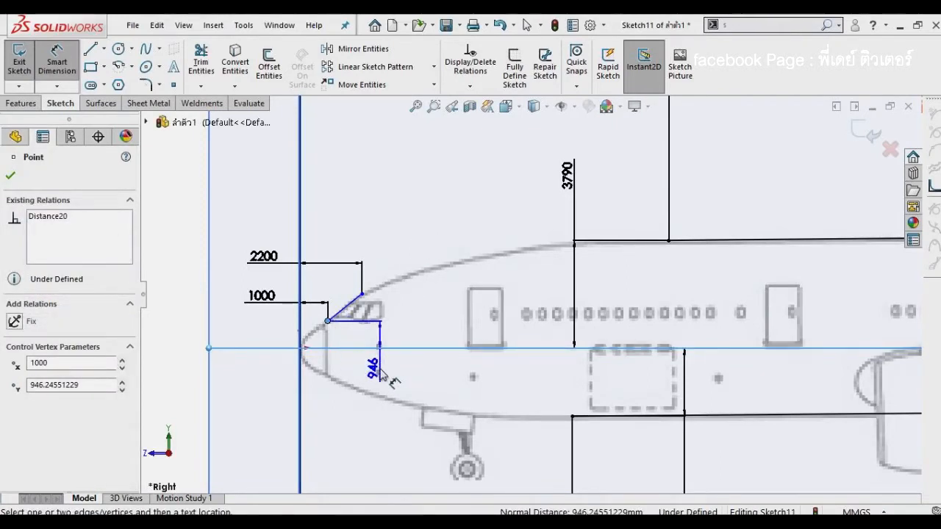
left_click(379, 369)
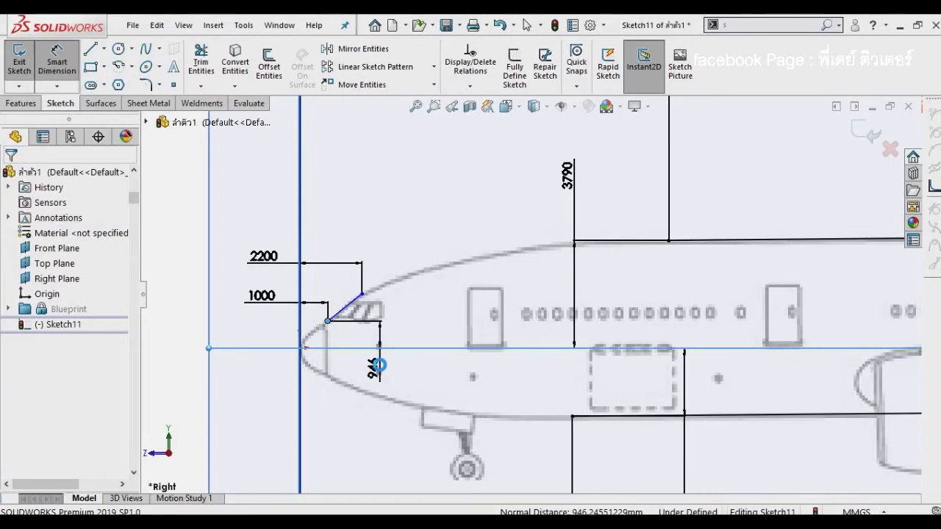
type("1")
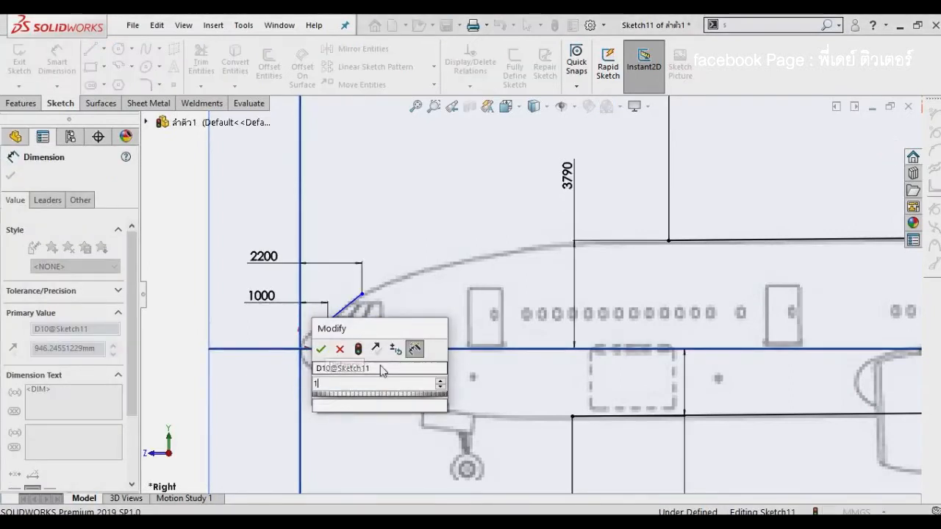
type("000")
key("Return")
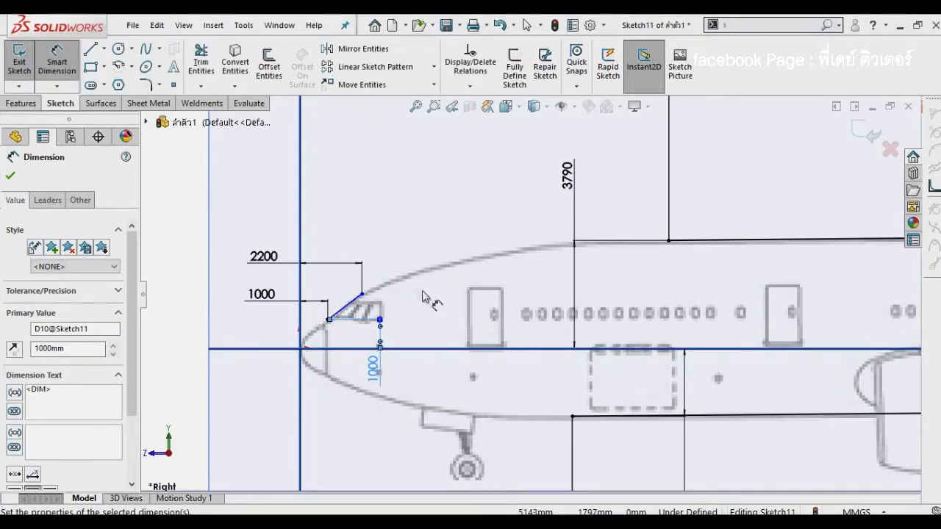
left_click(384, 298)
Step: Dimension the upper endpoint of the windshield line 1900 mm above the Top Plane
left_click(362, 295)
left_click(359, 349)
left_click(427, 373)
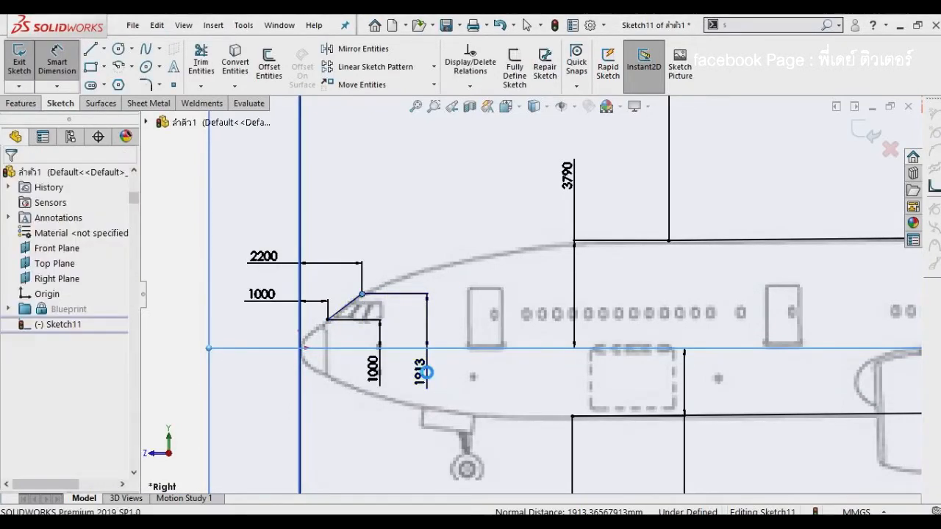
double_click(425, 372)
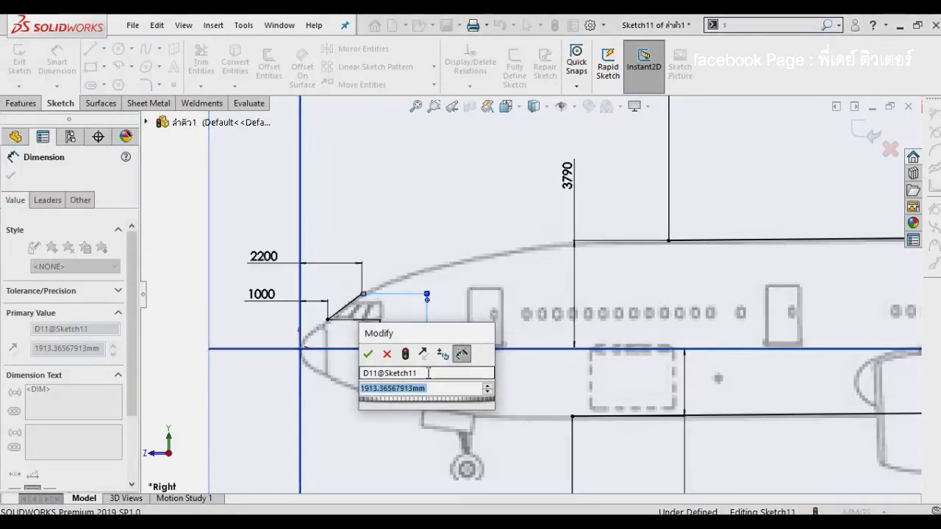
type("19")
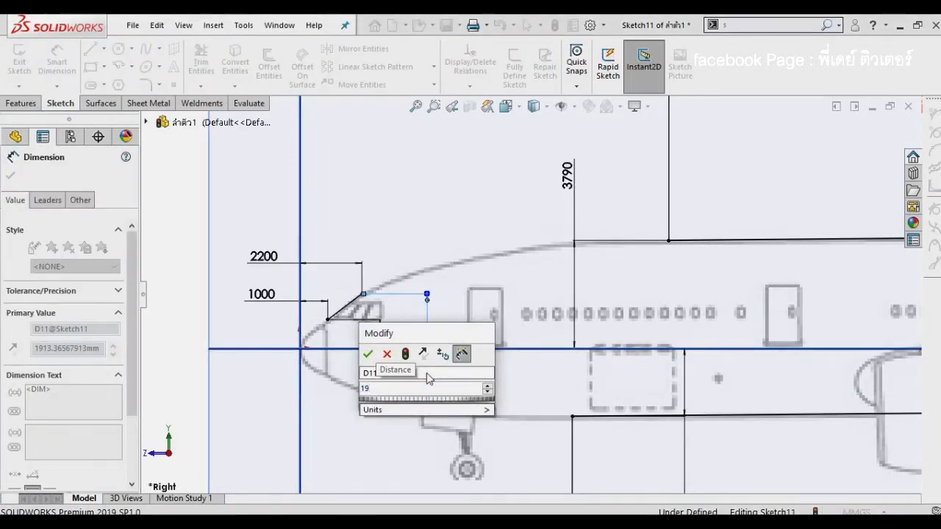
type("00")
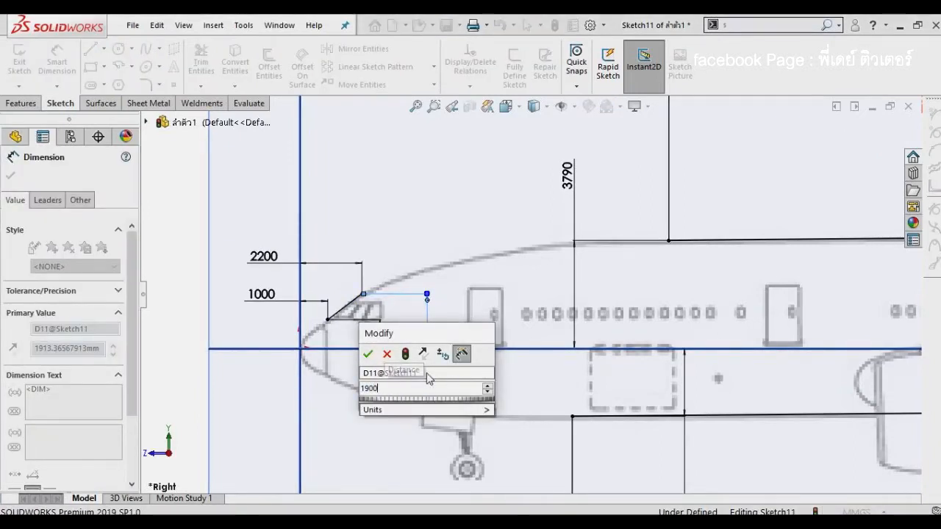
left_click(370, 355)
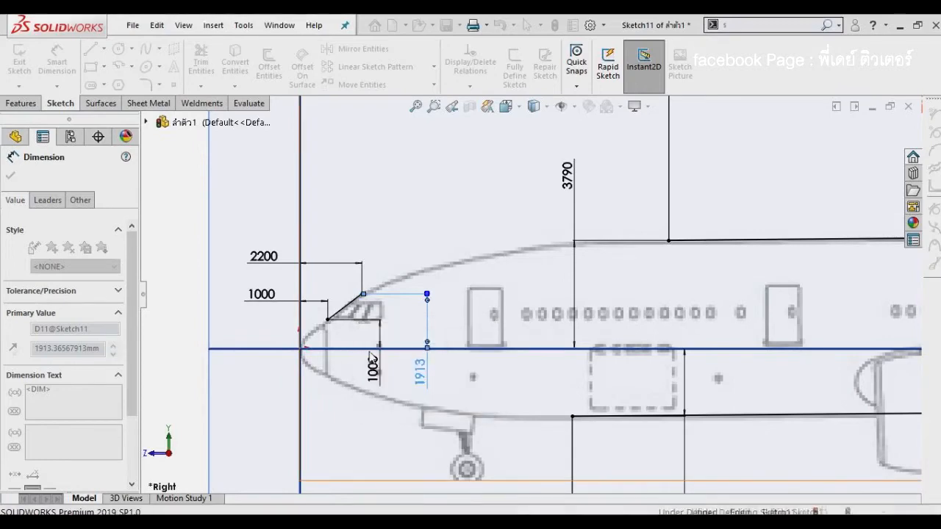
left_click(454, 379)
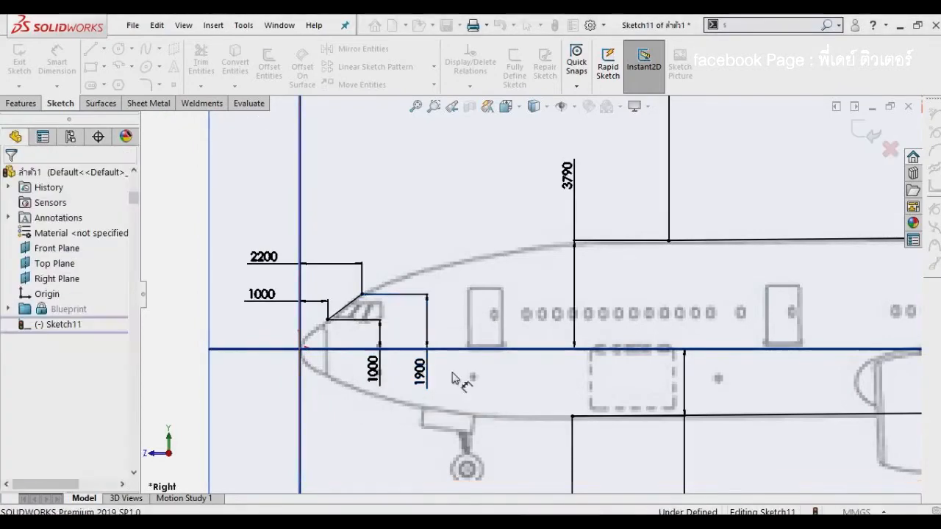
left_click(416, 107)
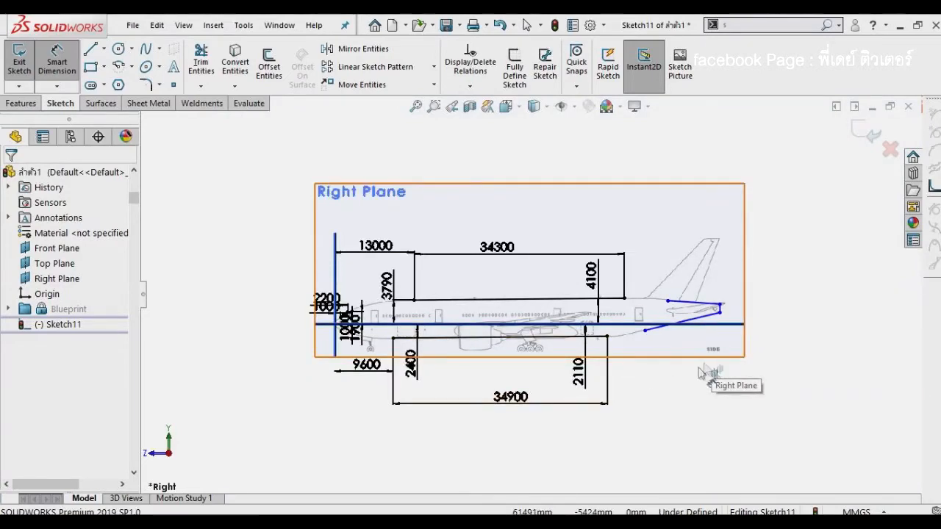
Step: Dimension the front endpoint of the lower tail line 5820 mm horizontally from the rear endpoint of the belly line
scroll(706, 367, "down", 3)
scroll(694, 351, "down", 1)
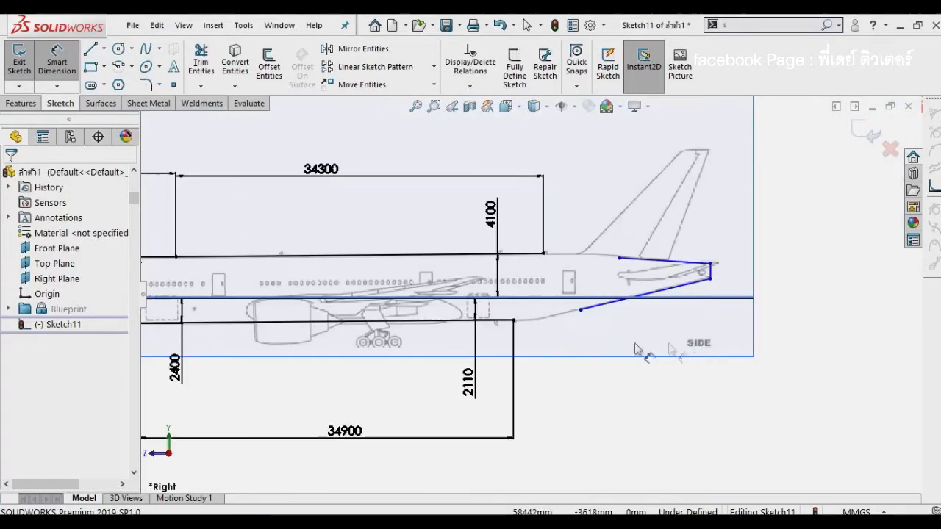
scroll(618, 344, "down", 2)
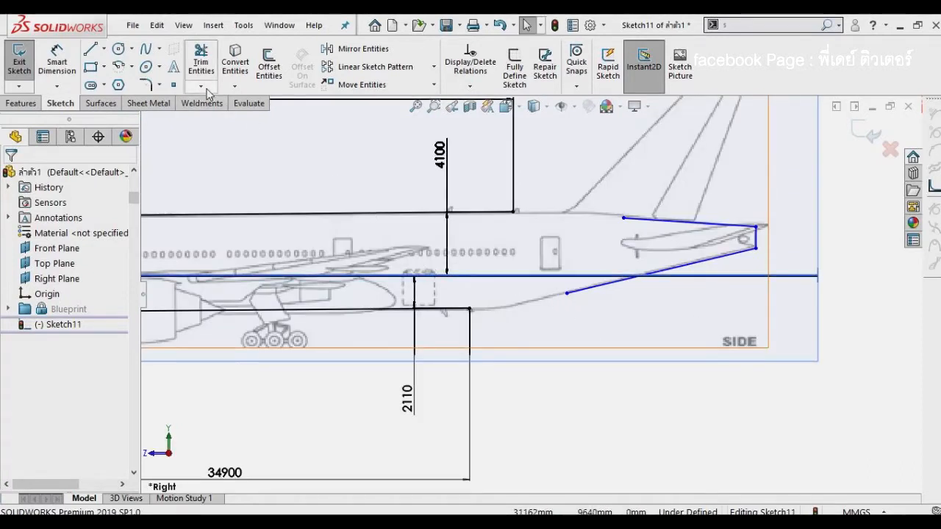
scroll(312, 160, "up", 1)
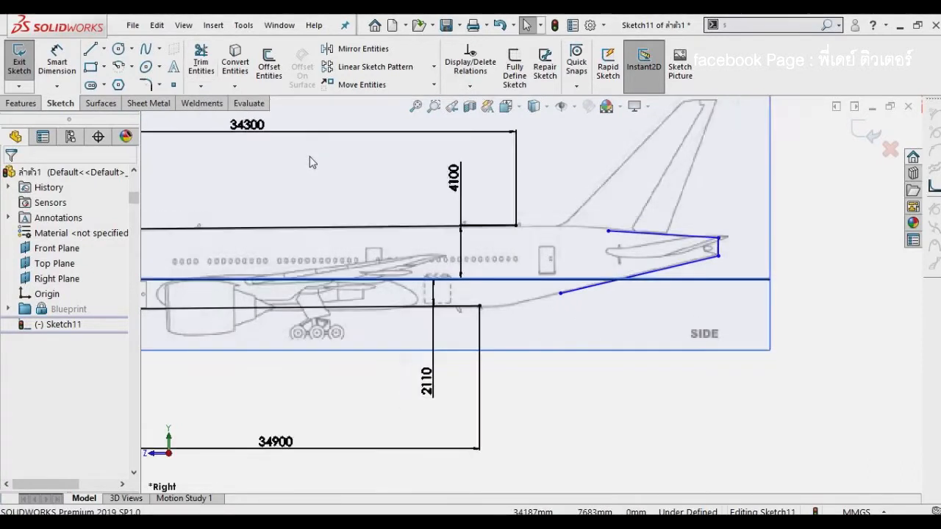
left_click(59, 65)
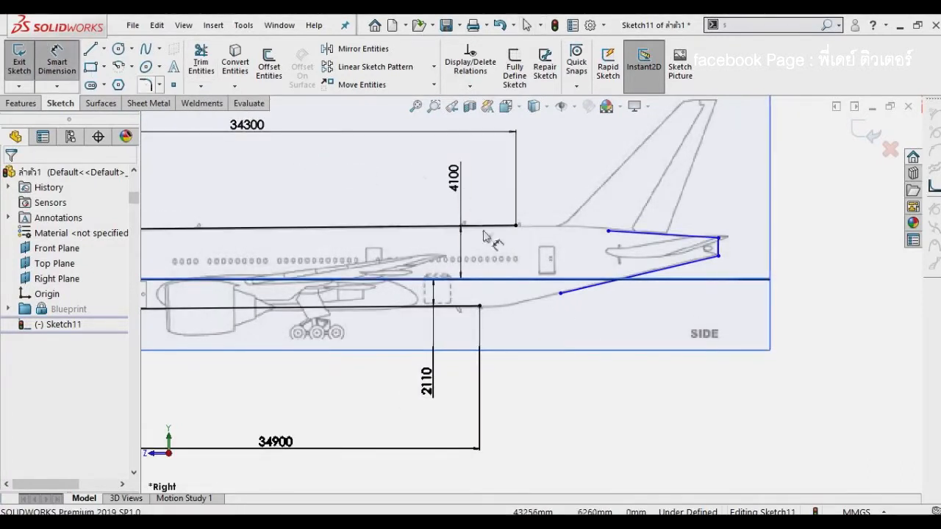
left_click(560, 294)
left_click(560, 294)
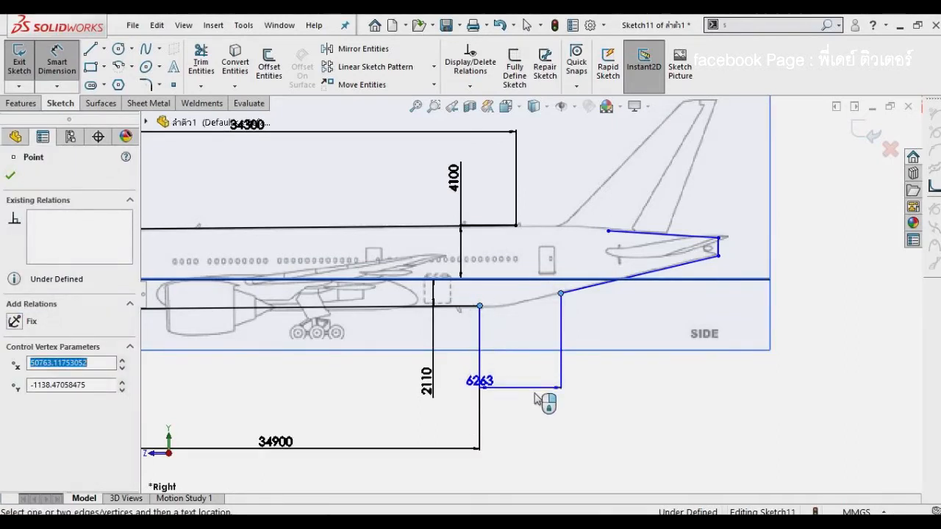
left_click(536, 398)
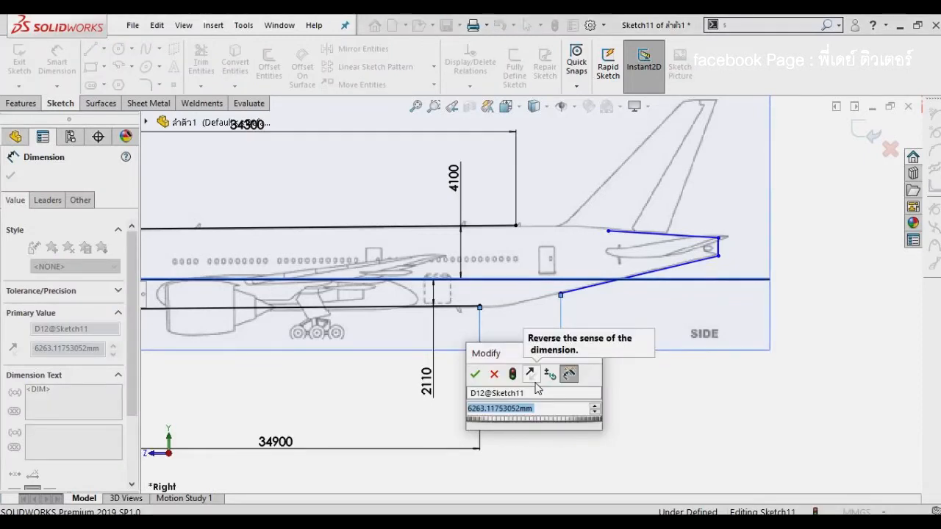
type("5820")
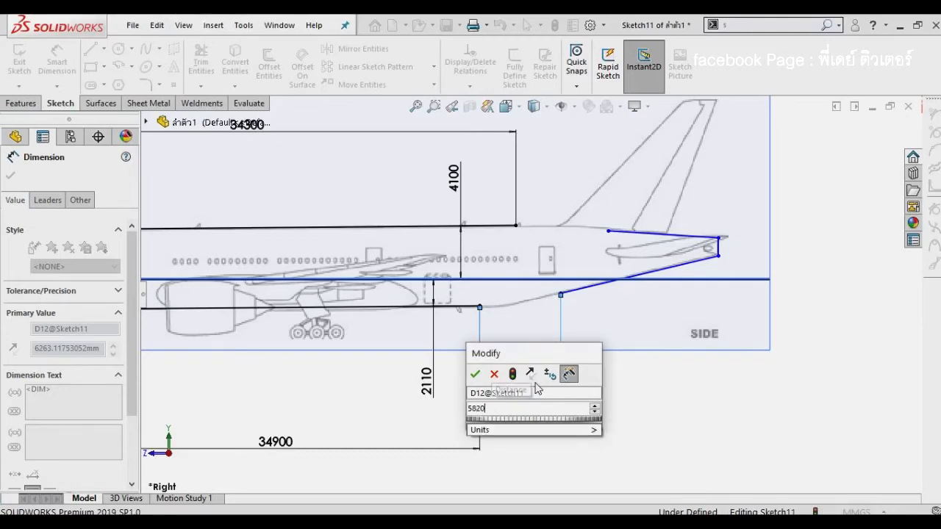
key("Return")
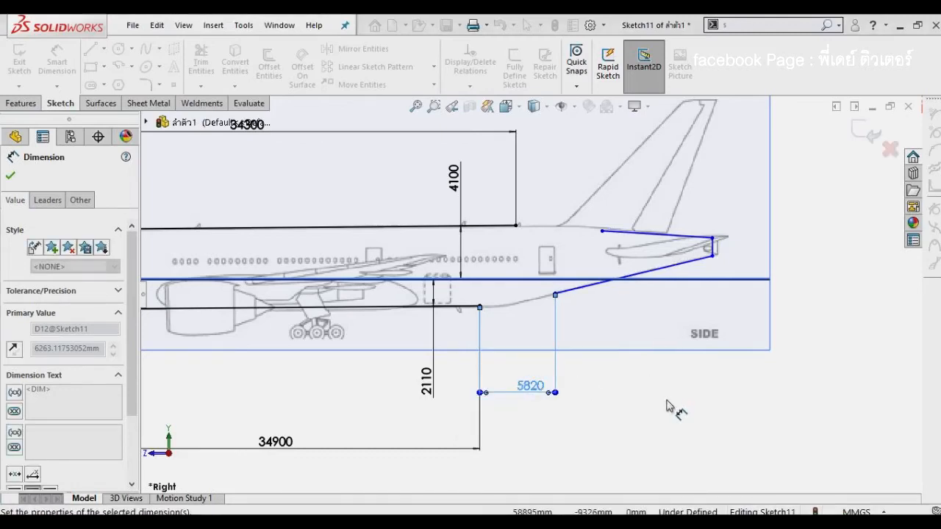
left_click(674, 407)
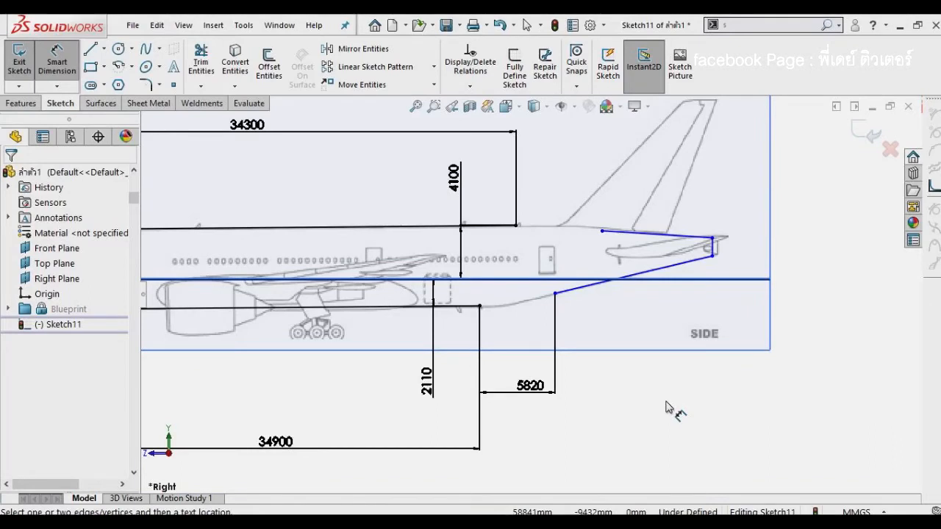
Step: Dimension the horizontal distance between the front and rear endpoints of the lower tail line as 12470 mm
left_click(556, 295)
left_click(713, 257)
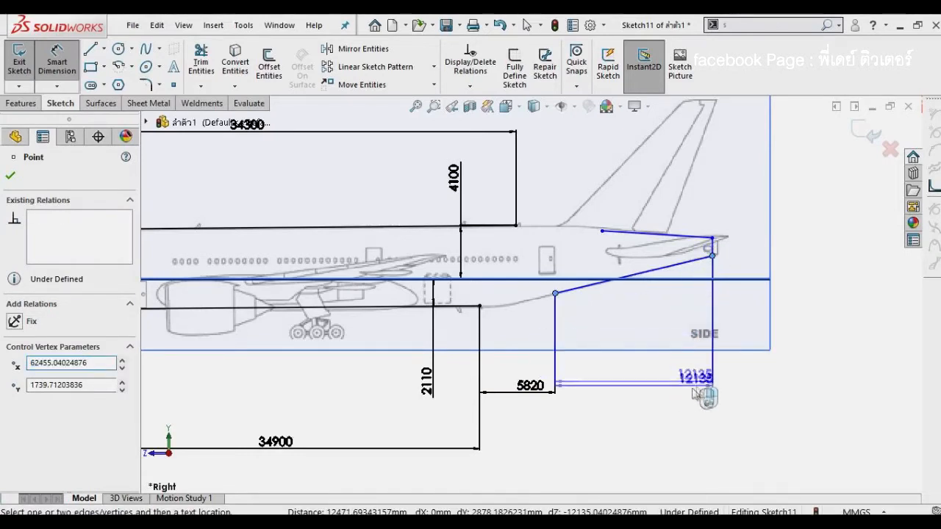
left_click(662, 393)
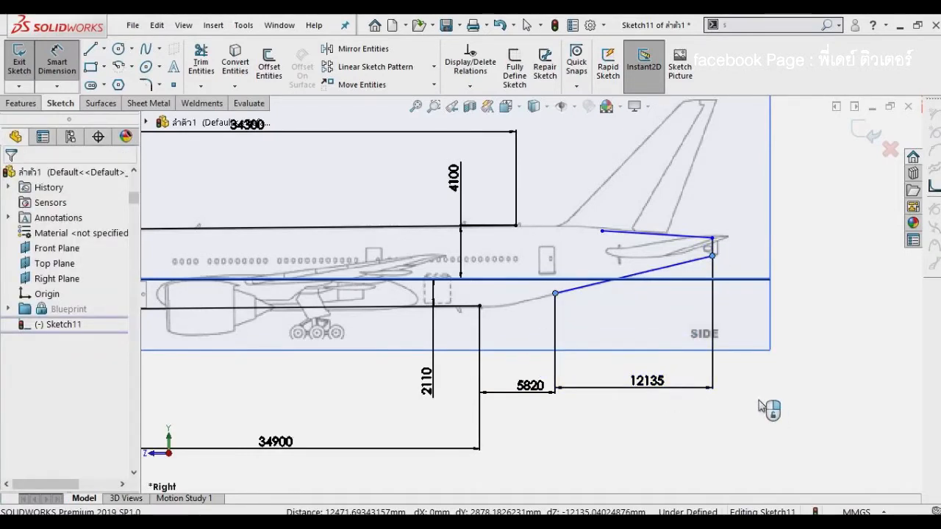
type("12470")
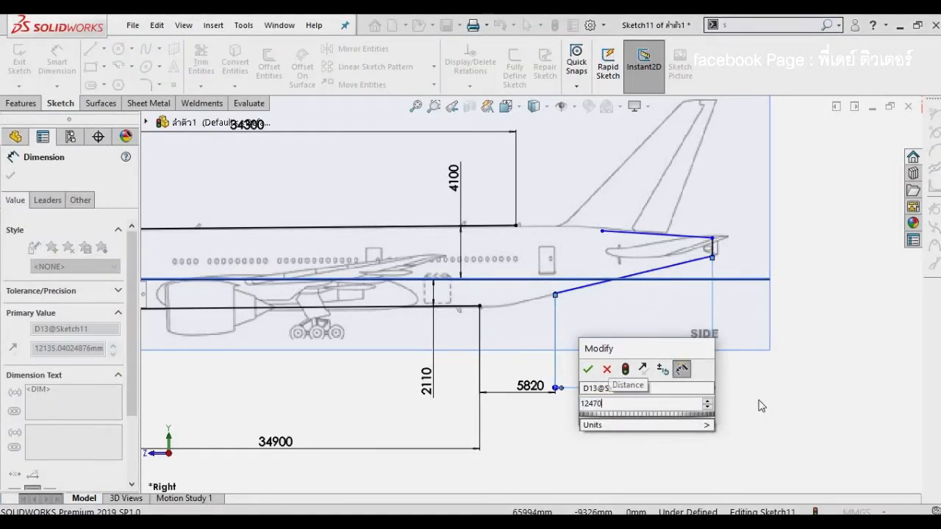
key("Return")
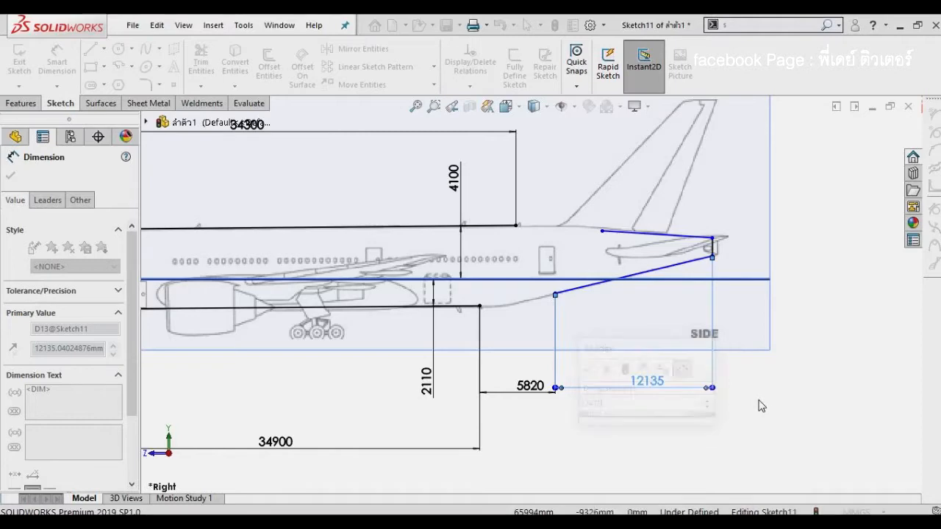
left_click(777, 410)
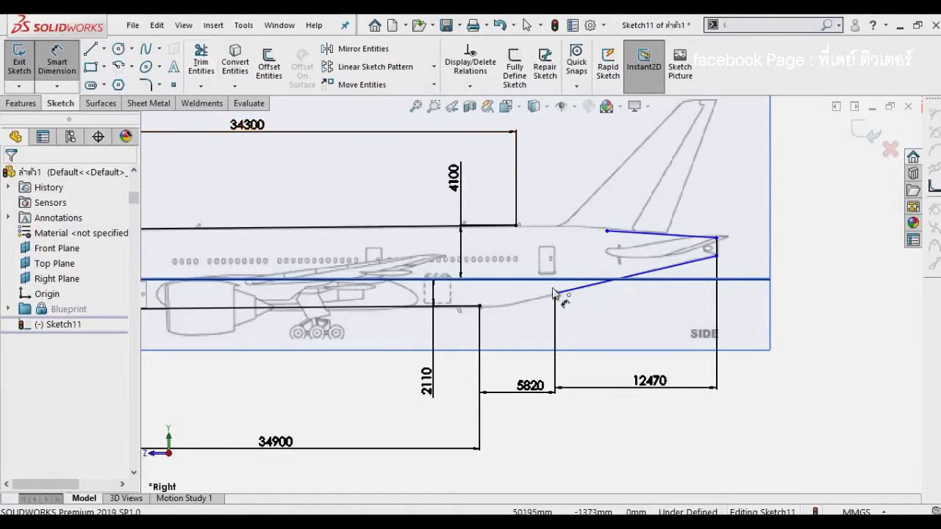
Step: Dimension the front endpoint of the lower tail line 1130 mm below the Top Plane
left_click(555, 293)
left_click(553, 279)
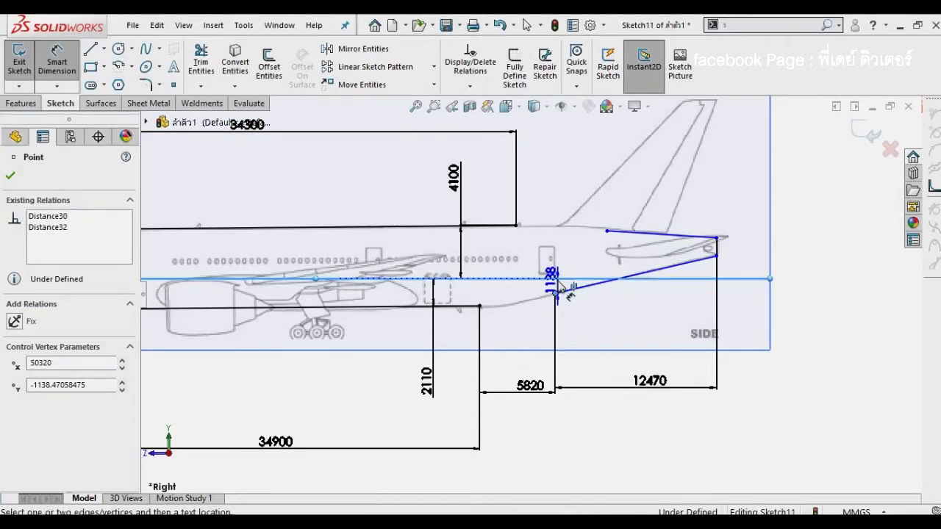
left_click(596, 321)
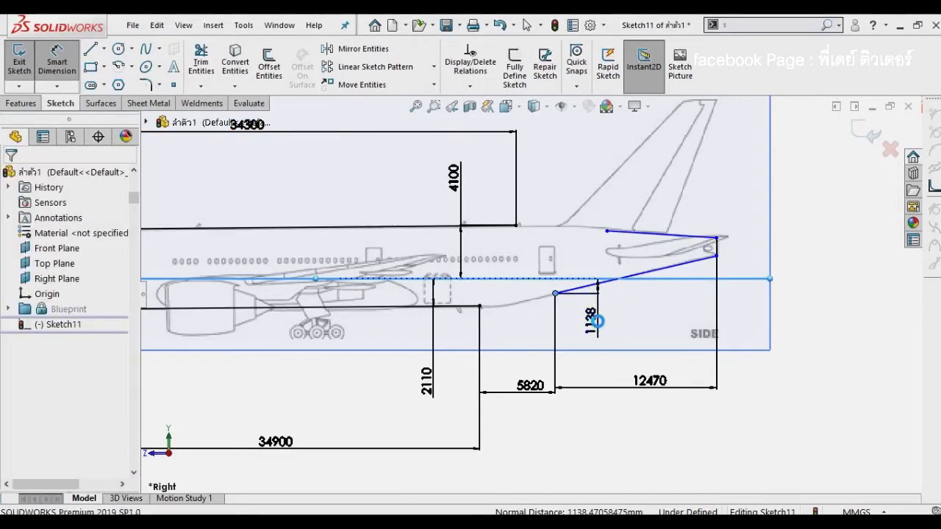
type("1130")
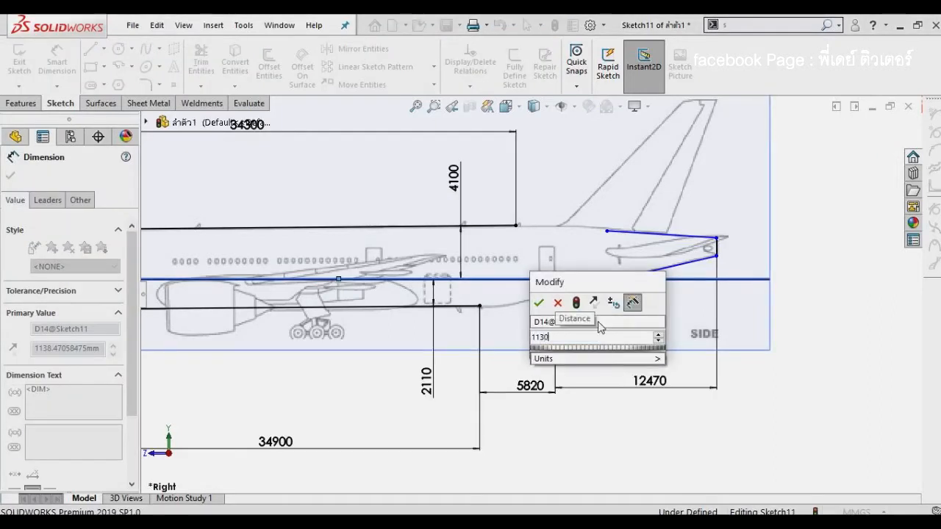
left_click(538, 302)
left_click(738, 320)
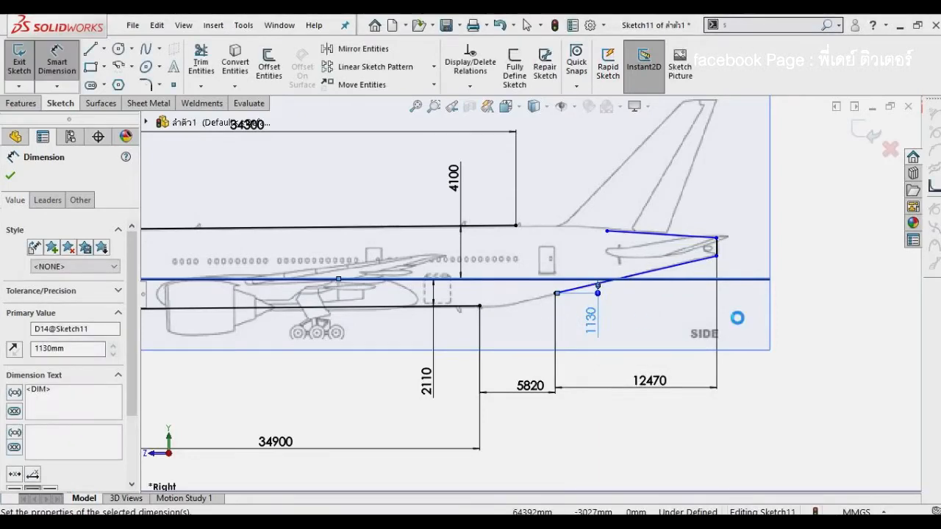
Step: Dimension the rear endpoint of the lower tail line 1900 mm above the Top Plane
scroll(738, 320, "down", 1)
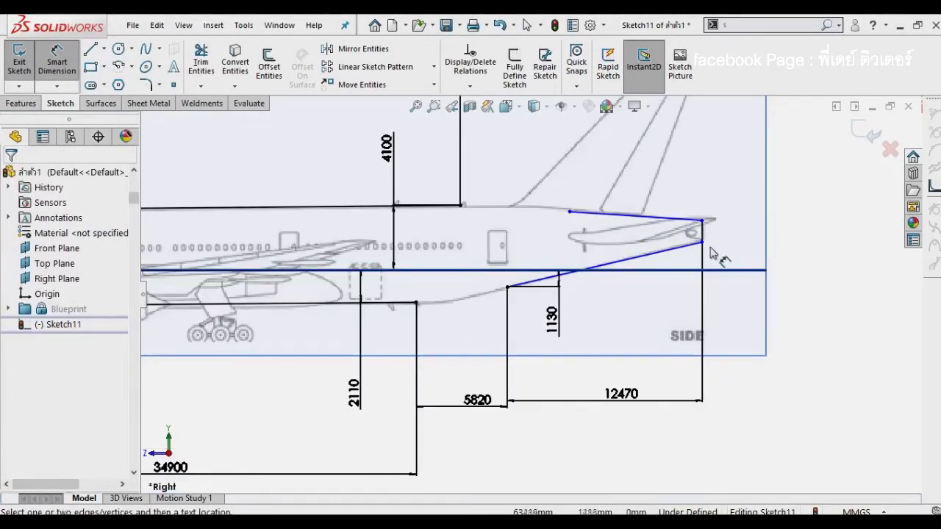
left_click(702, 243)
left_click(734, 270)
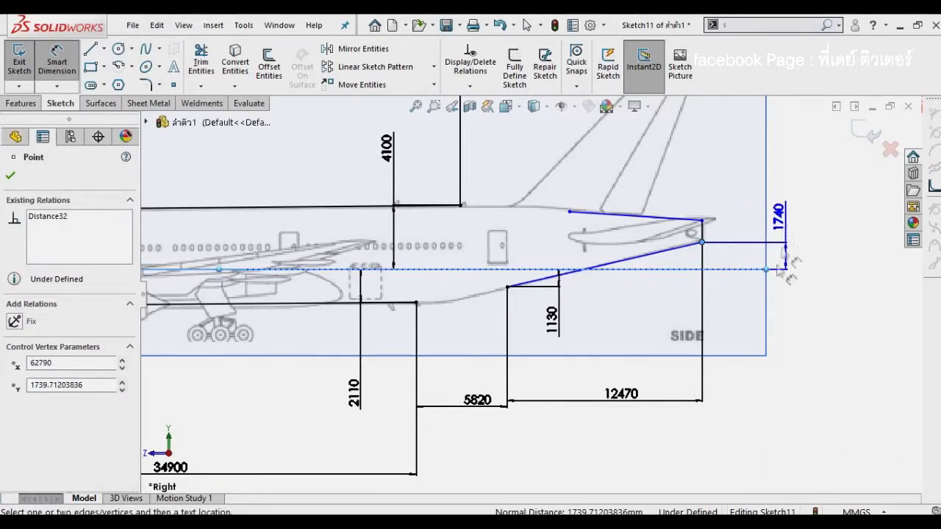
left_click(751, 294)
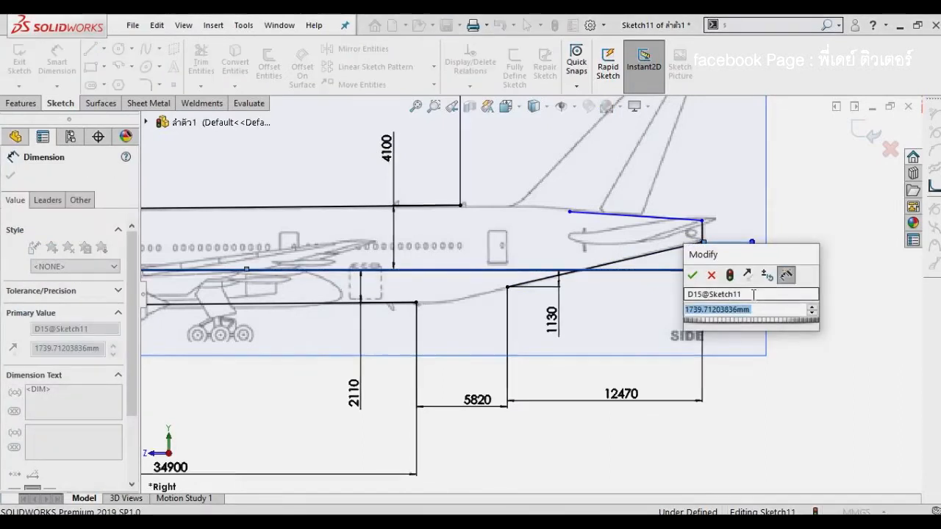
type("19")
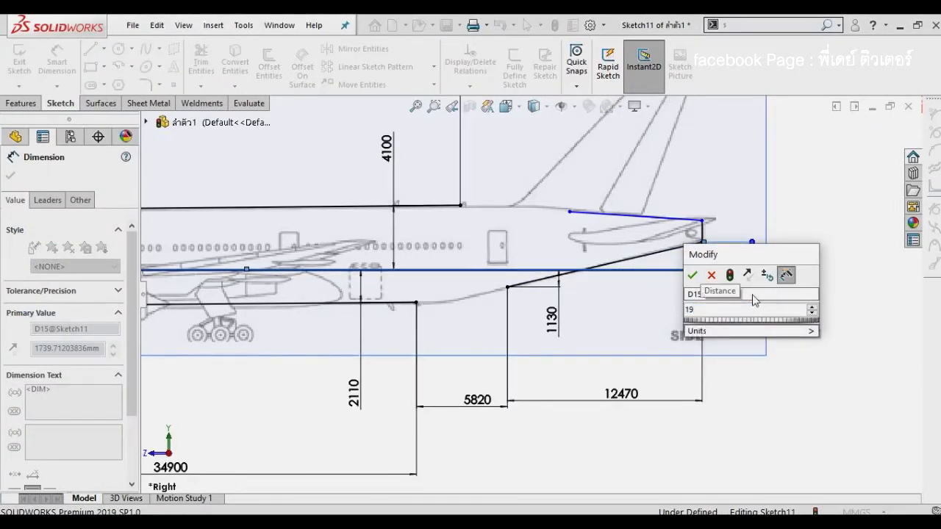
type("40")
key("Return")
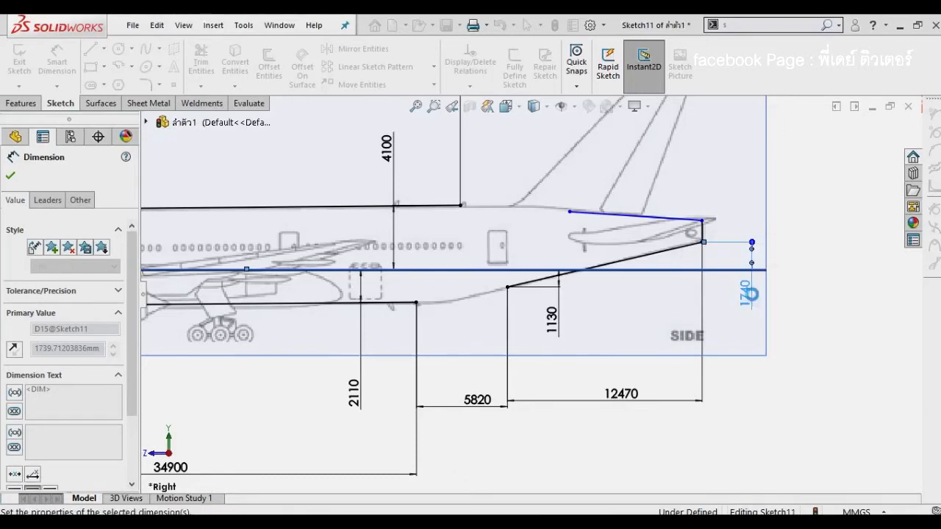
left_click(824, 329)
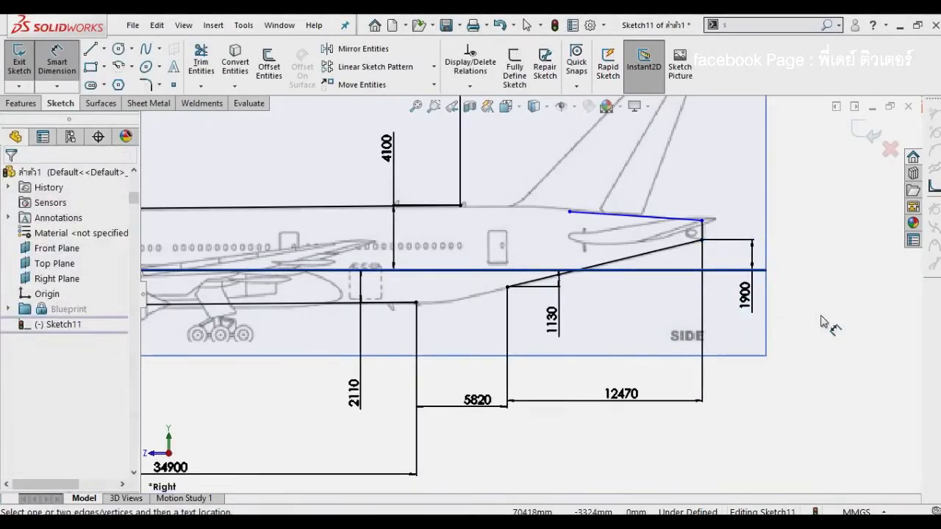
Step: Dimension the height of the short vertical line closing the tail as 1350 mm
left_click(702, 241)
left_click(702, 220)
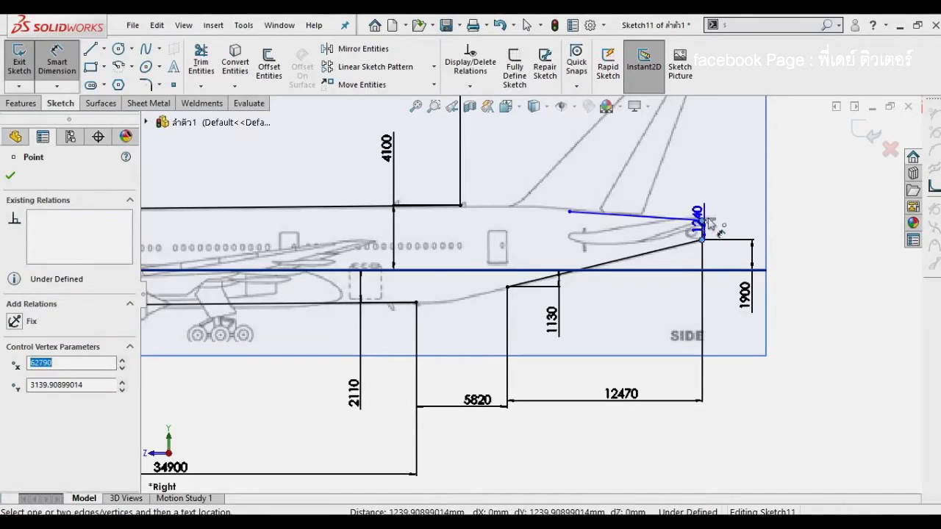
left_click(785, 173)
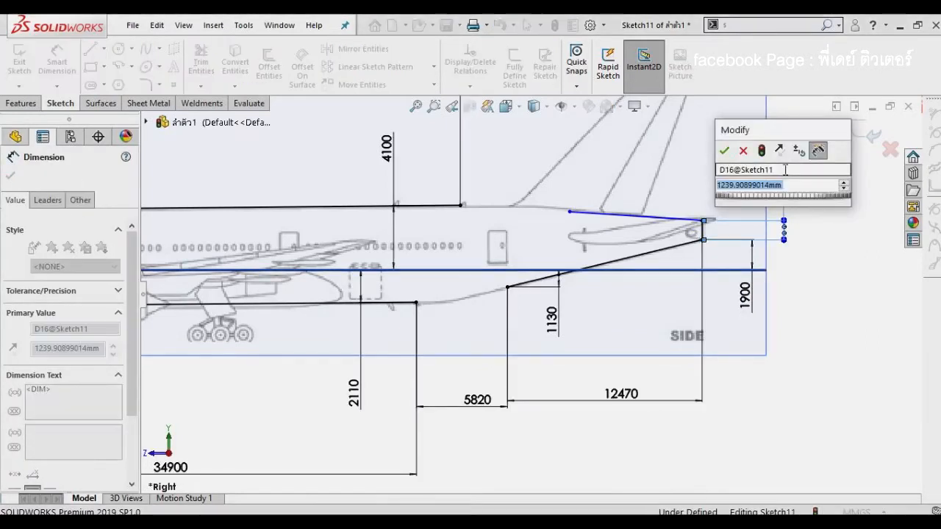
type("1350")
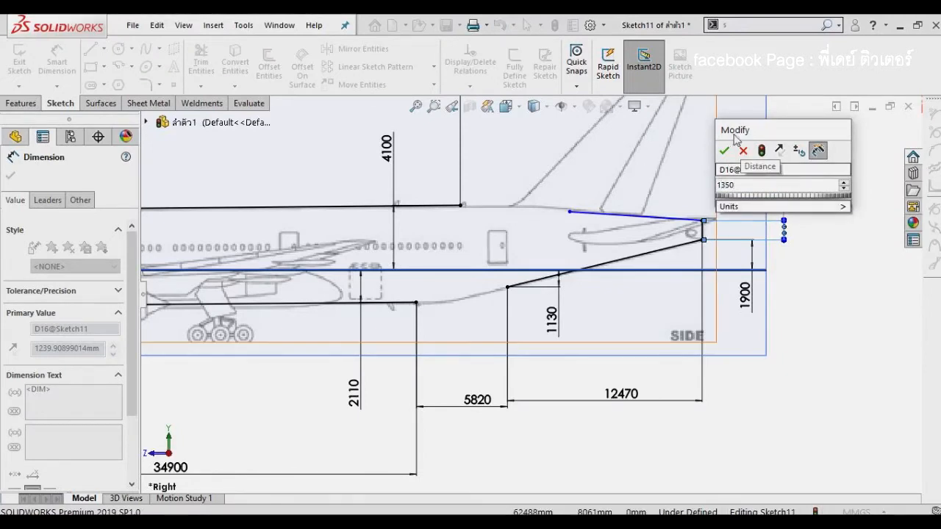
left_click(724, 151)
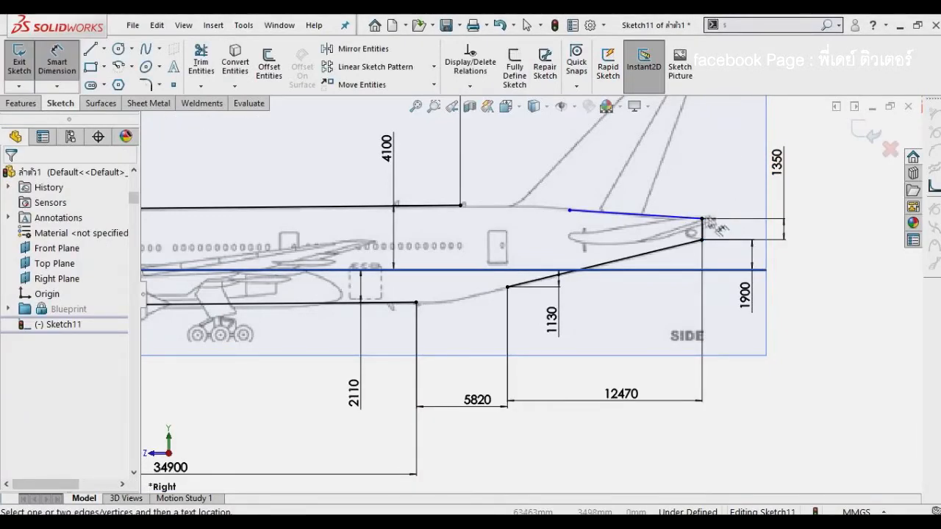
Step: Dimension the horizontal distance between the front and rear endpoints of the upper tail line as 6280 mm
left_click(571, 211)
left_click(702, 219)
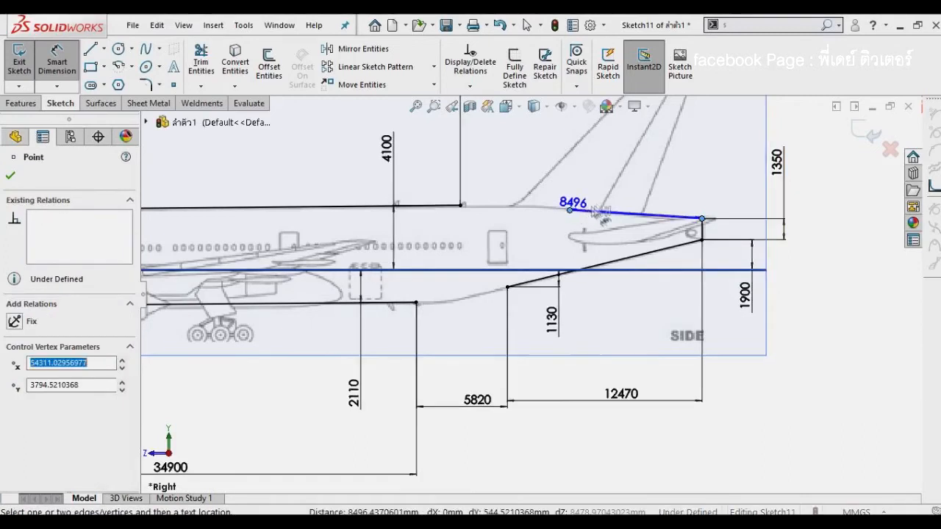
left_click(651, 170)
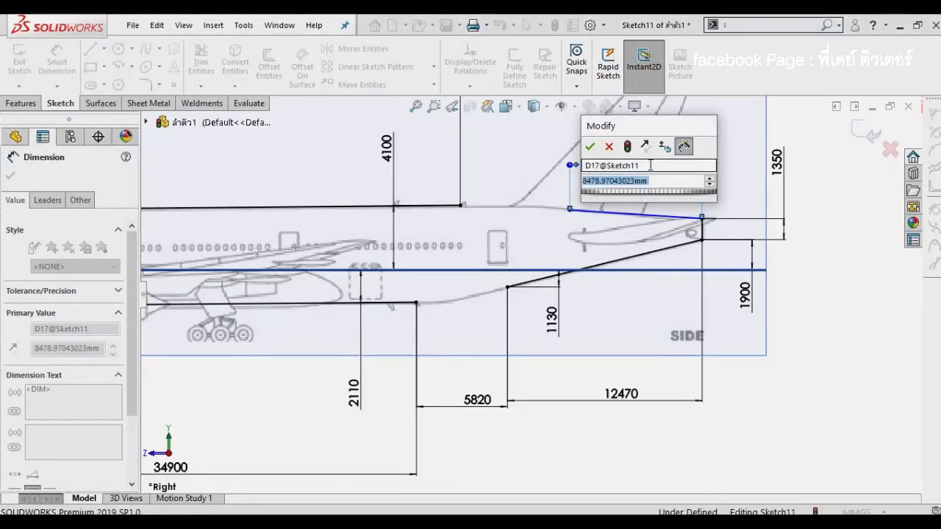
type("6280")
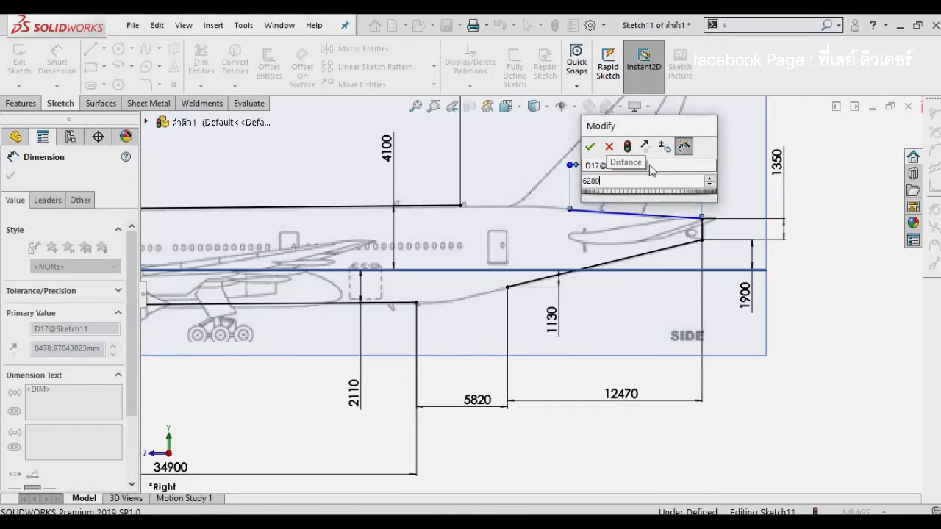
key("Escape")
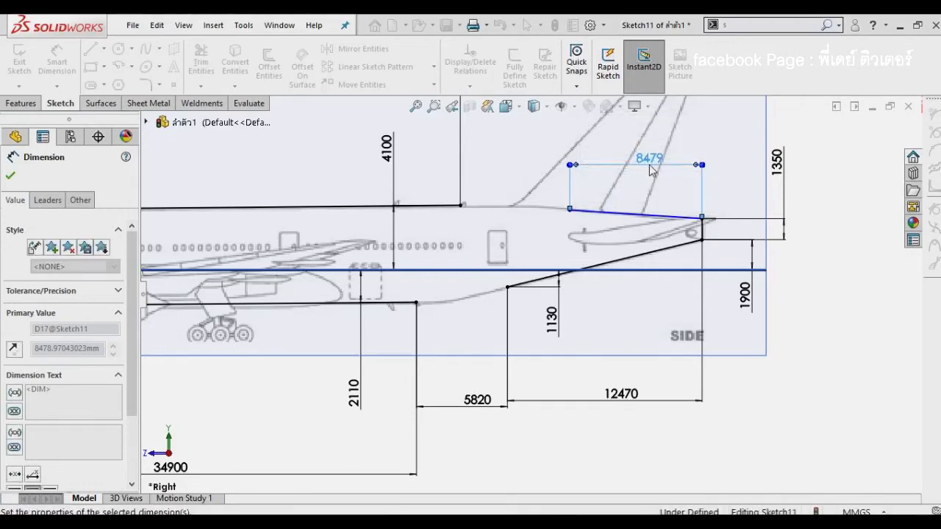
left_click(740, 184)
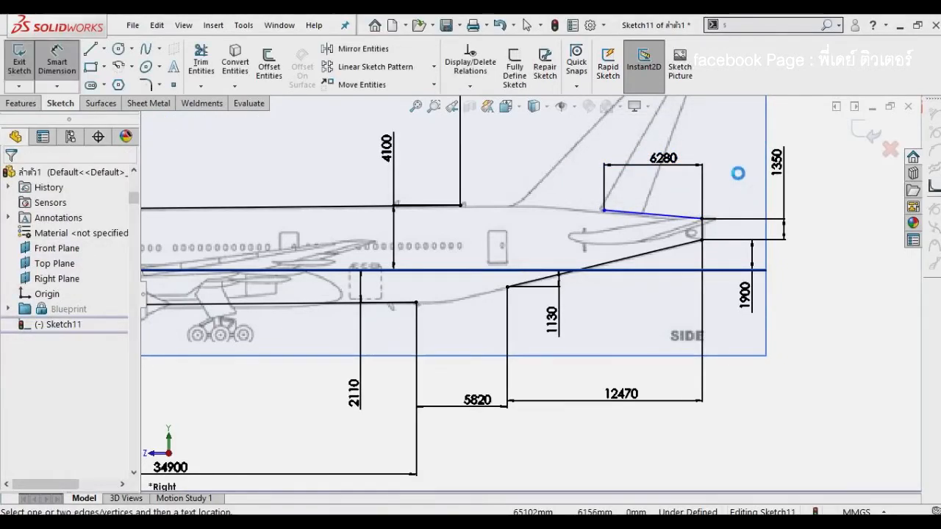
Step: Dimension the front endpoint of the upper tail line 3720 mm above the Top Plane
left_click(605, 211)
left_click(627, 269)
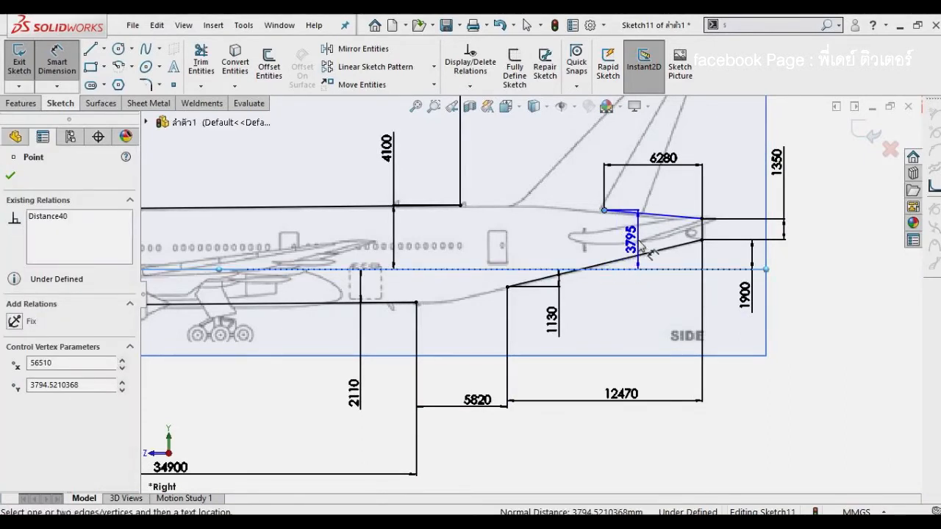
left_click(630, 237)
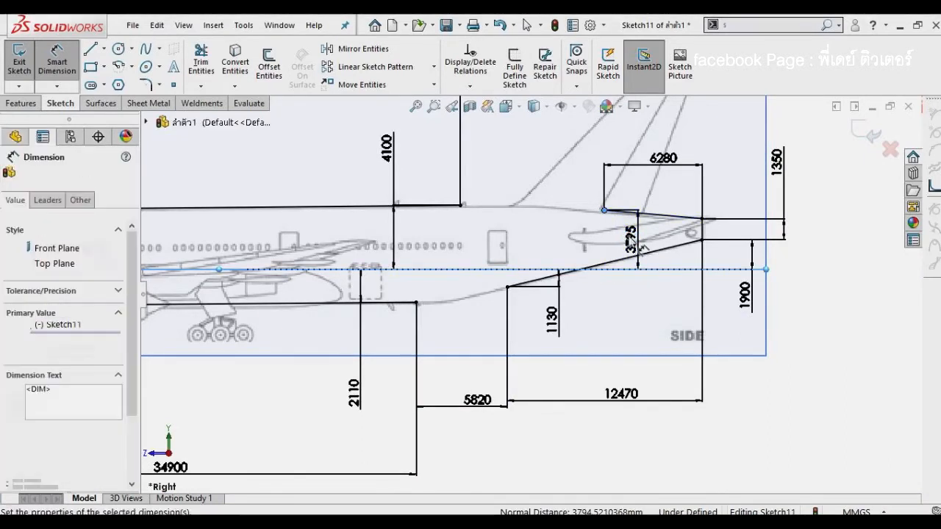
type("3720")
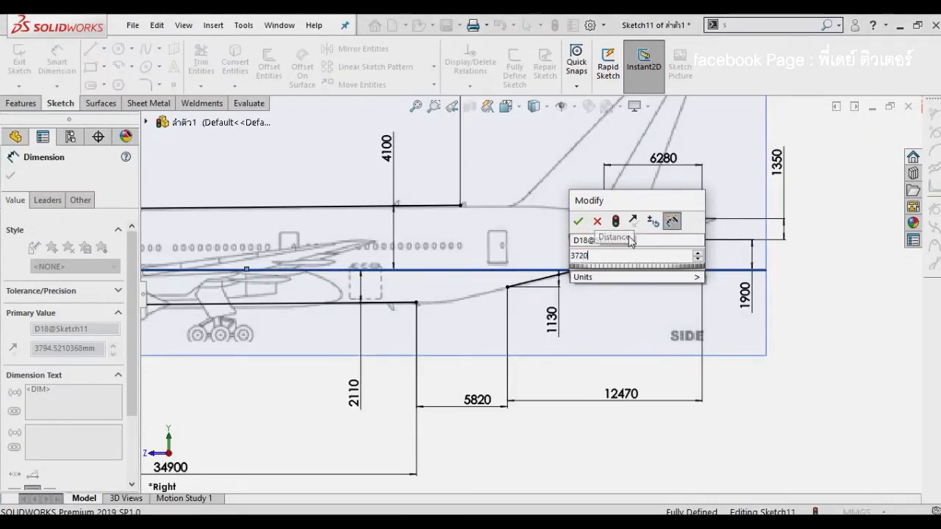
key("Return")
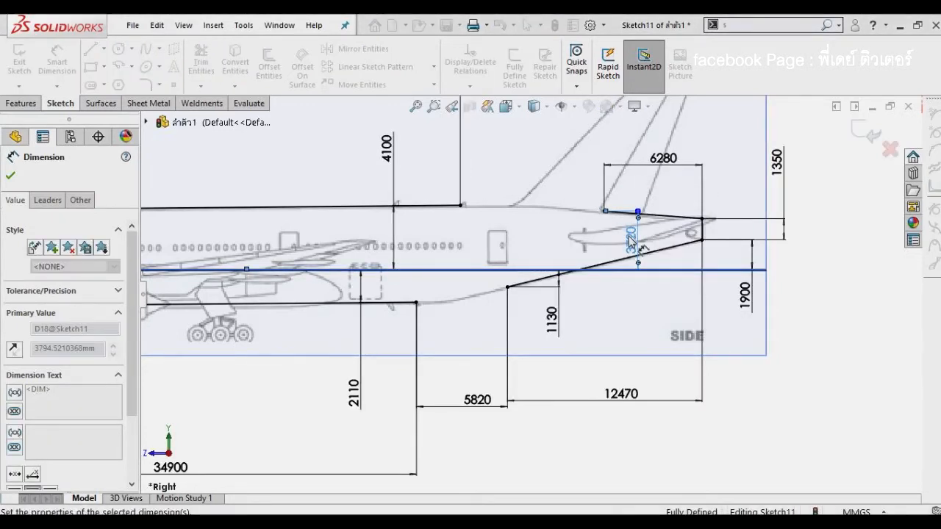
key("Escape")
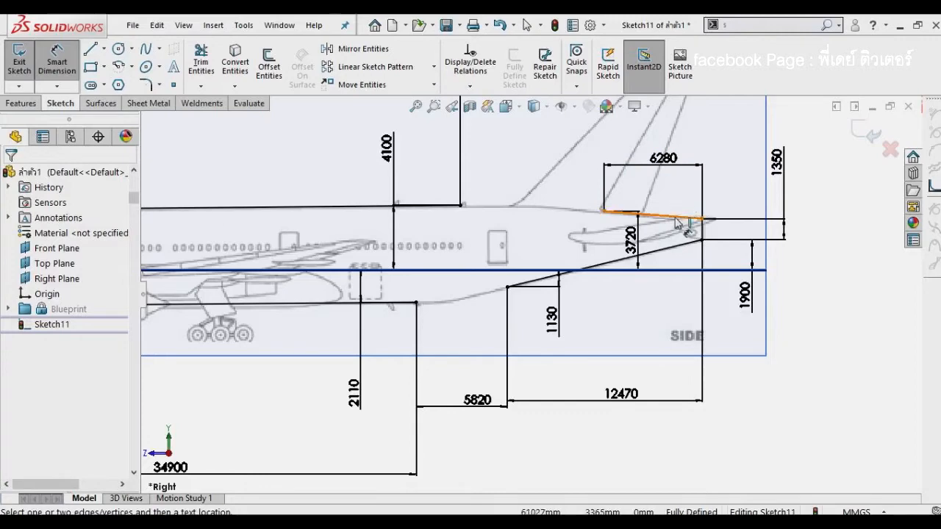
Step: Draw a two-point spline from the rear end of the upper fuselage line to the front endpoint of the upper tail line
left_click(416, 106)
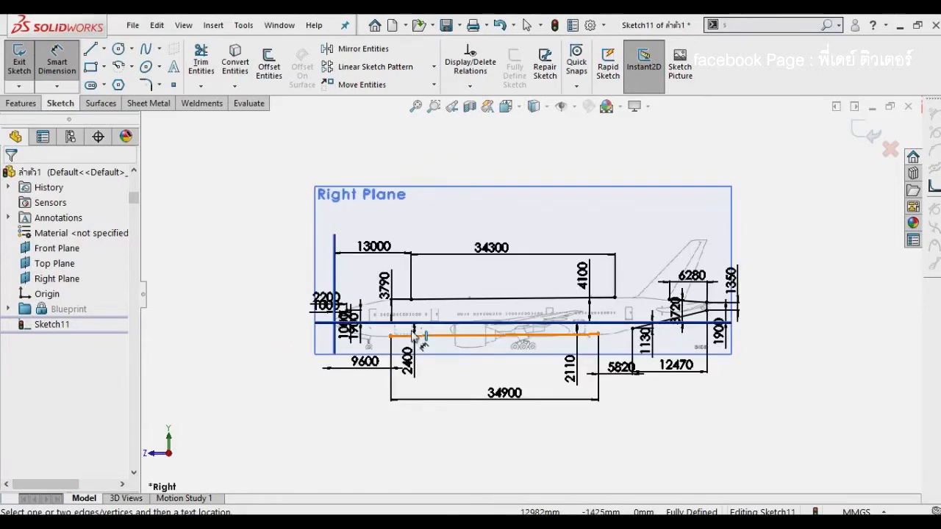
scroll(684, 324, "down", 2)
scroll(680, 323, "down", 3)
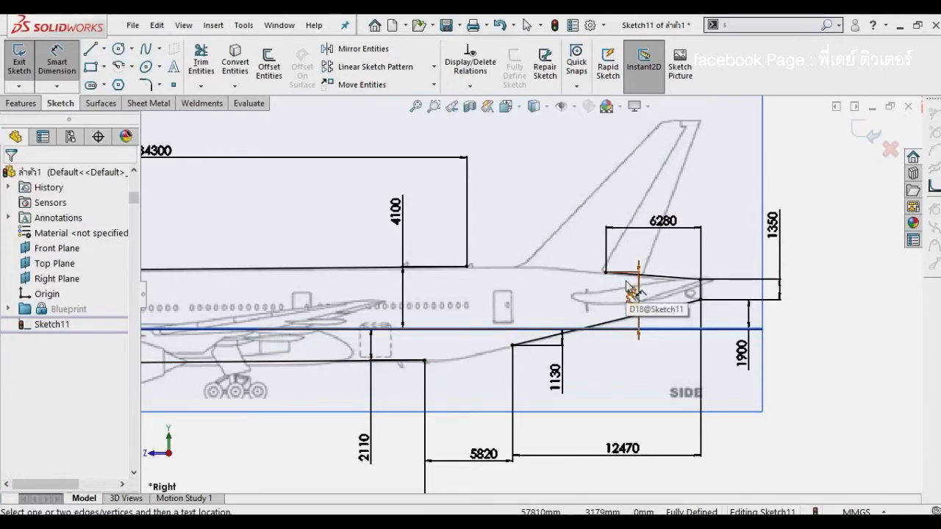
scroll(638, 294, "down", 2)
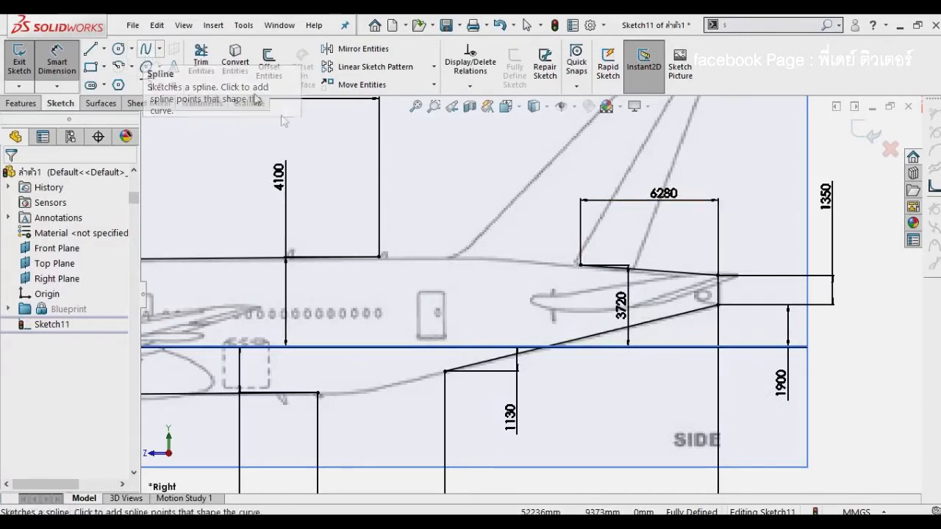
key("Escape")
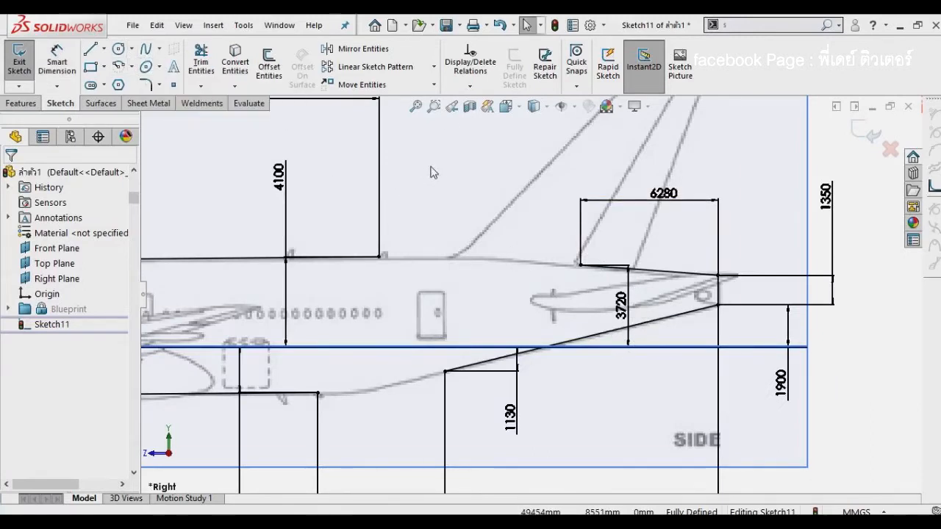
left_click(145, 53)
left_click(381, 256)
double_click(580, 265)
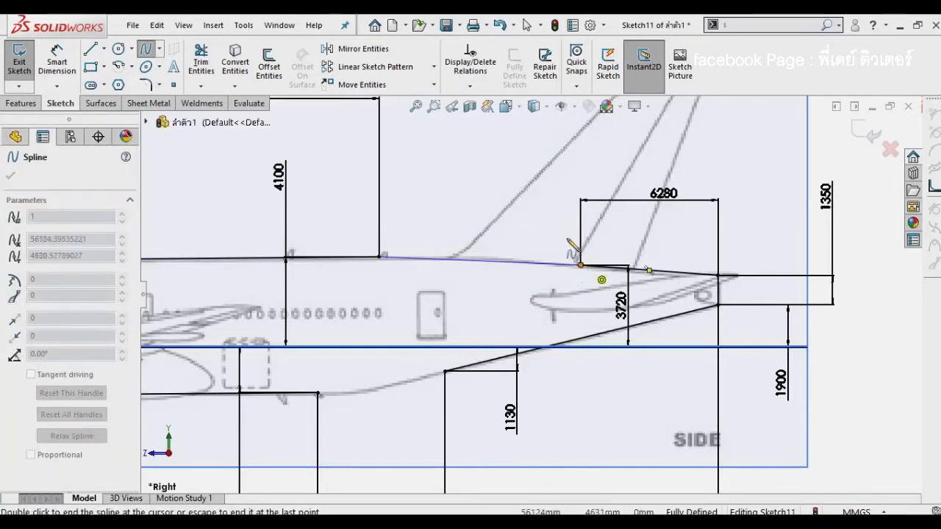
right_click(625, 220)
left_click(638, 230)
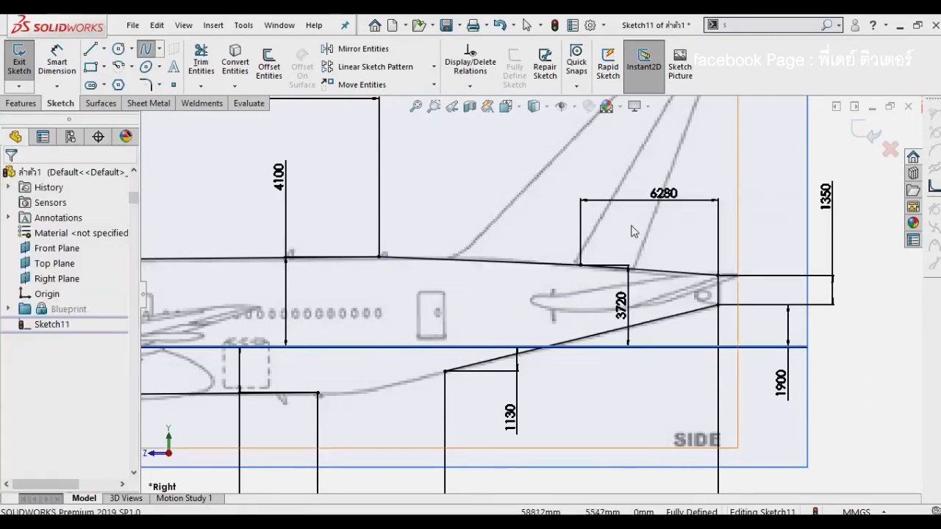
Step: Pull the front tangency handle of the upper tail spline slightly upward so the curve bulges above the blueprint outline
scroll(411, 272, "down", 4)
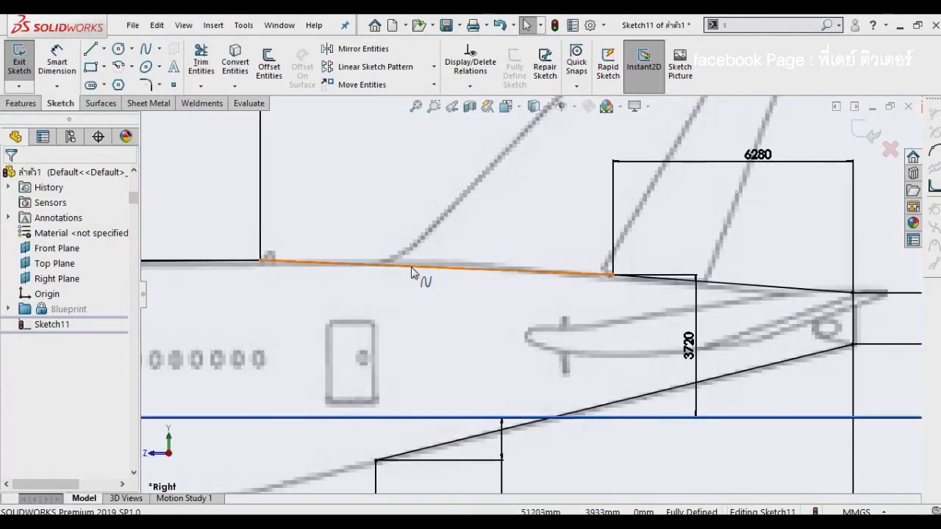
left_click(412, 271)
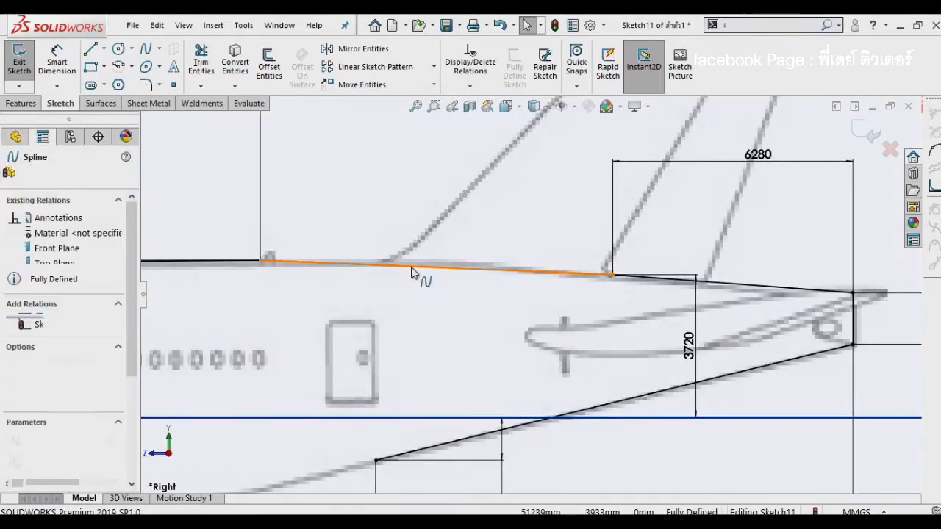
left_click_drag(359, 264, 360, 253)
left_click(328, 230)
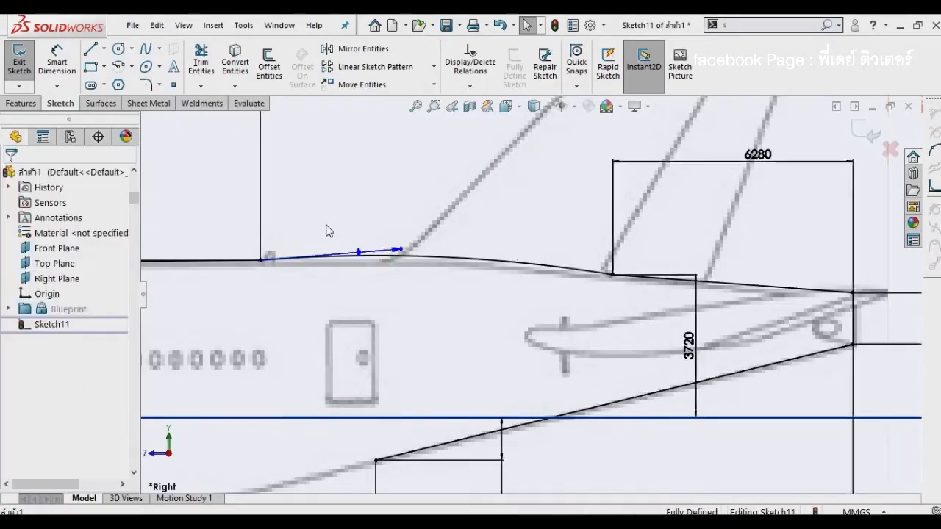
Step: Add an Equal Curvature relation between the upper fuselage line and the upper tail spline
scroll(328, 229, "up", 1)
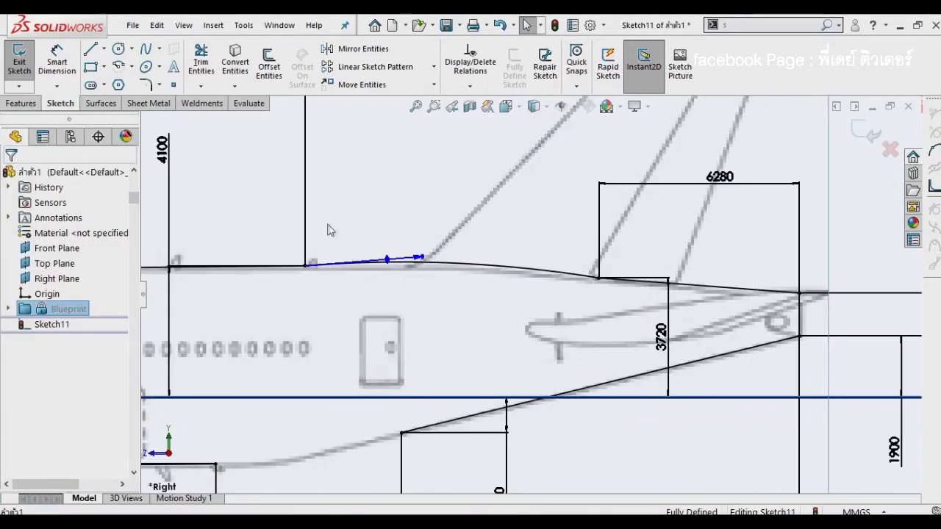
left_click(517, 267)
left_click(415, 230)
scroll(423, 224, "up", 2)
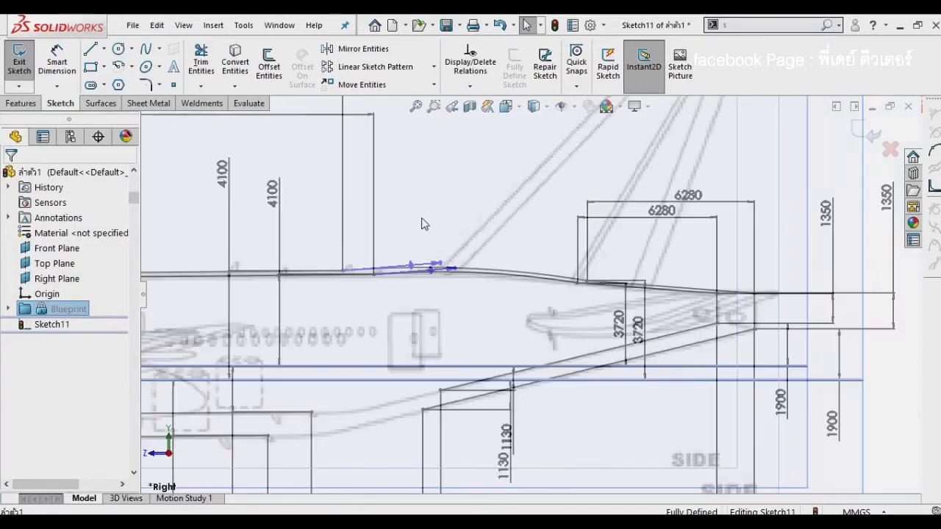
scroll(406, 284, "down", 3)
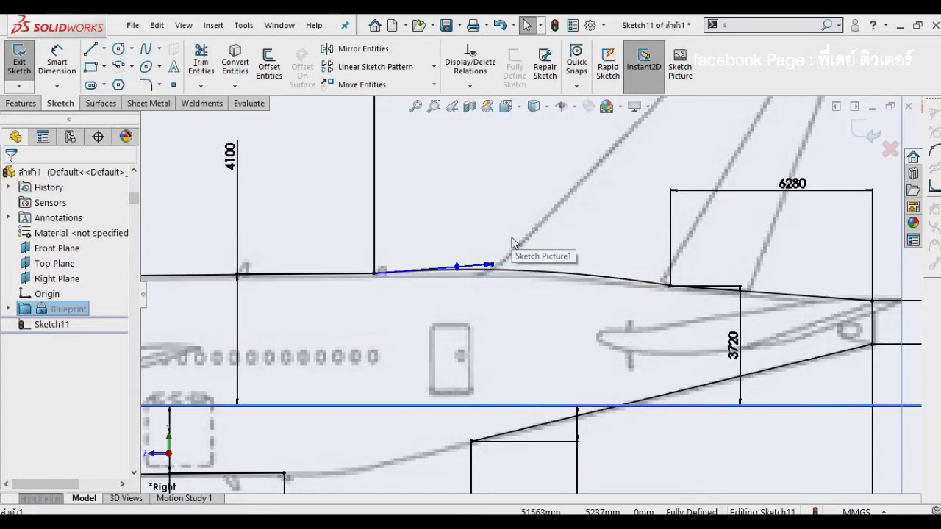
left_click(504, 277)
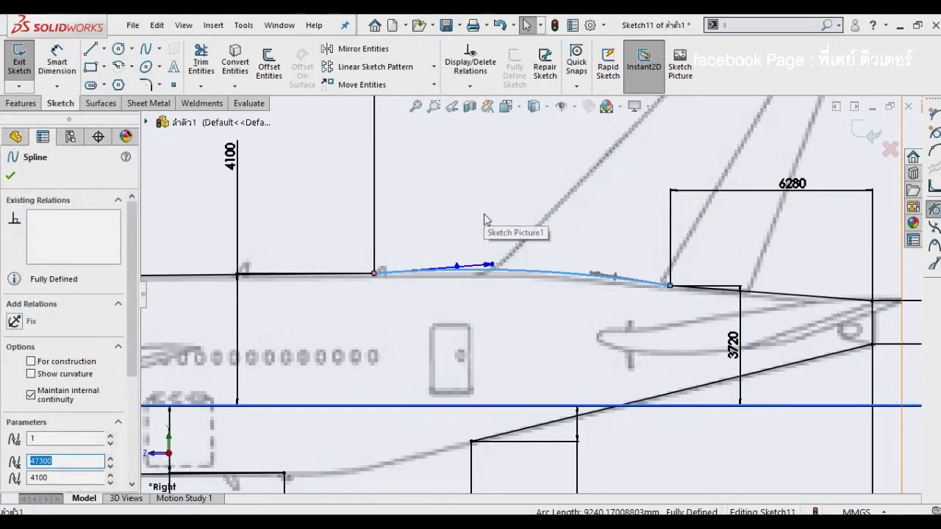
left_click(336, 277, "ctrl")
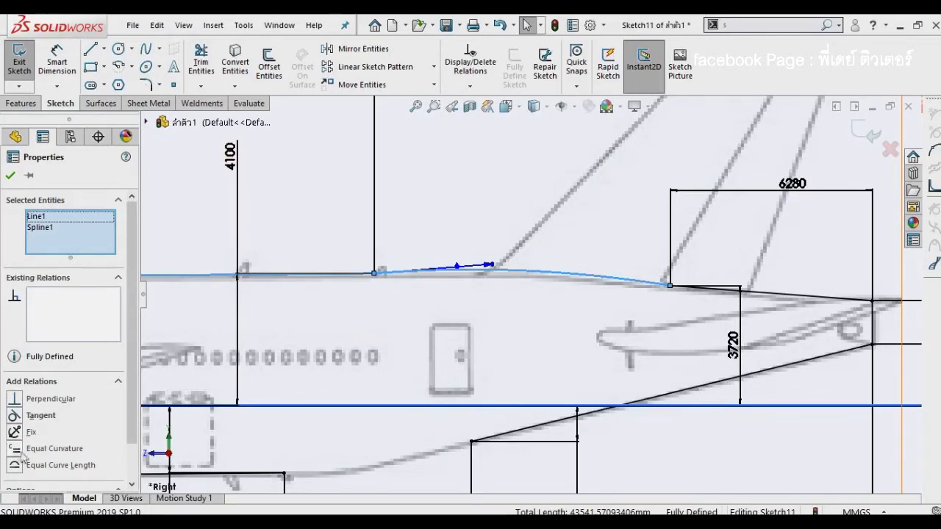
left_click(10, 176)
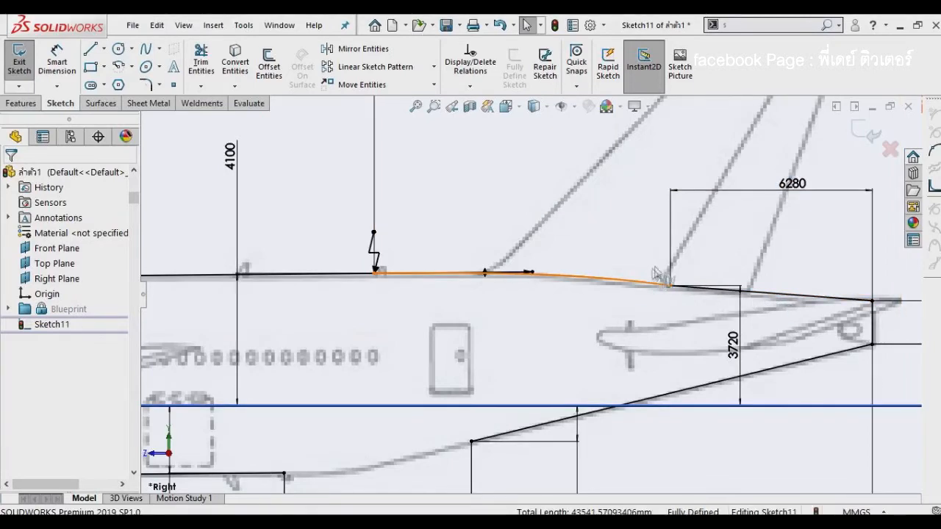
Step: Add a Tangent relation between the upper tail spline and the upper tail line
left_click(633, 288)
left_click(765, 292, "ctrl")
left_click(726, 280)
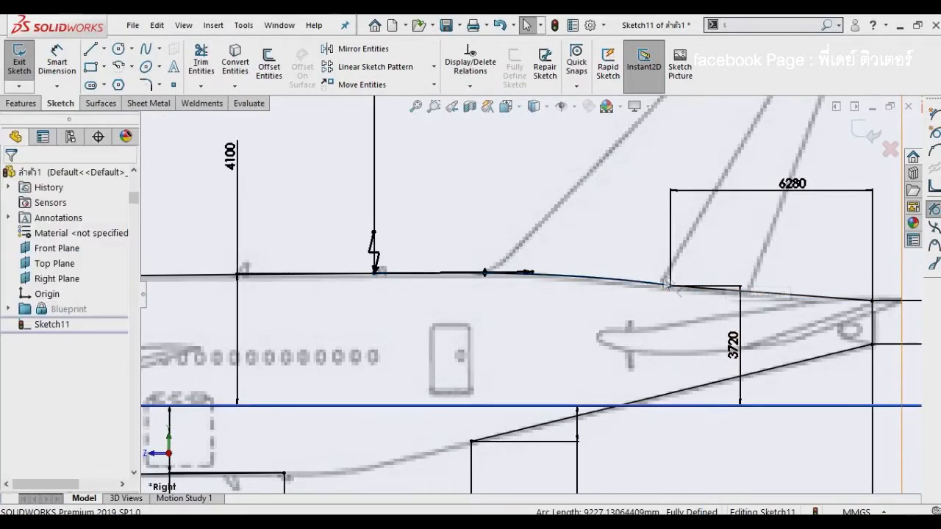
left_click(650, 289)
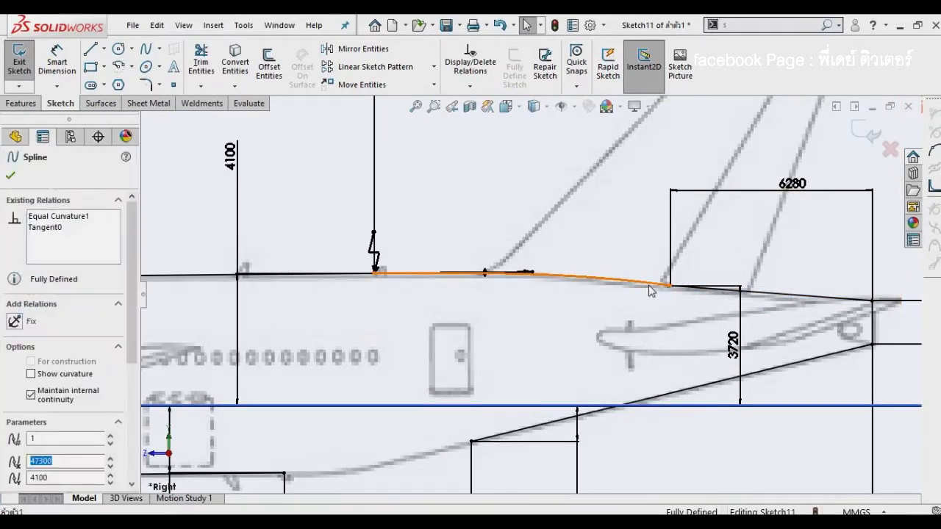
left_click(778, 294)
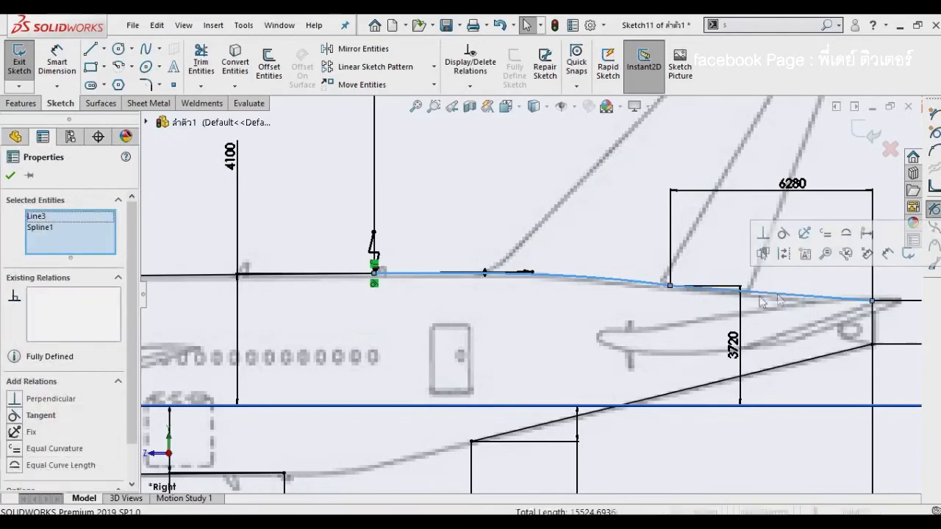
left_click(18, 420)
left_click(9, 177)
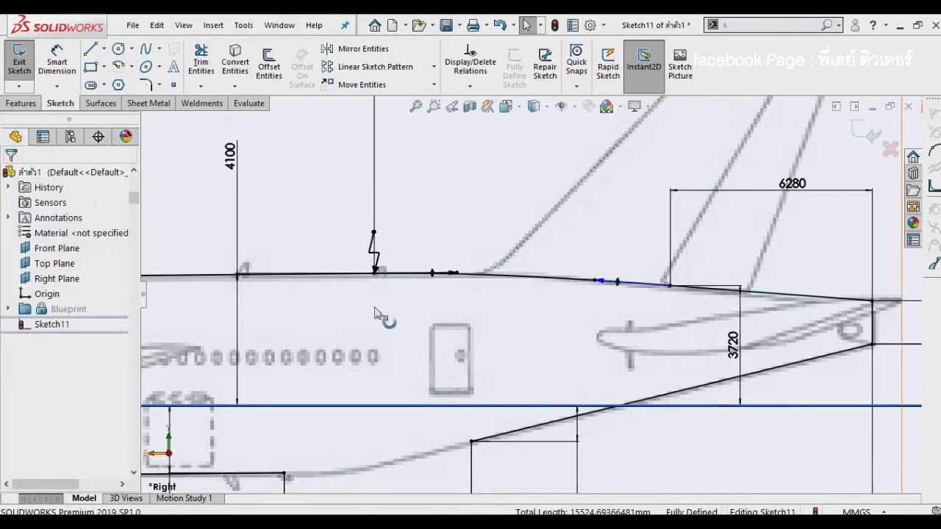
Step: Dimension the front tangency handle of the upper tail spline as 9000
scroll(592, 328, "up", 2)
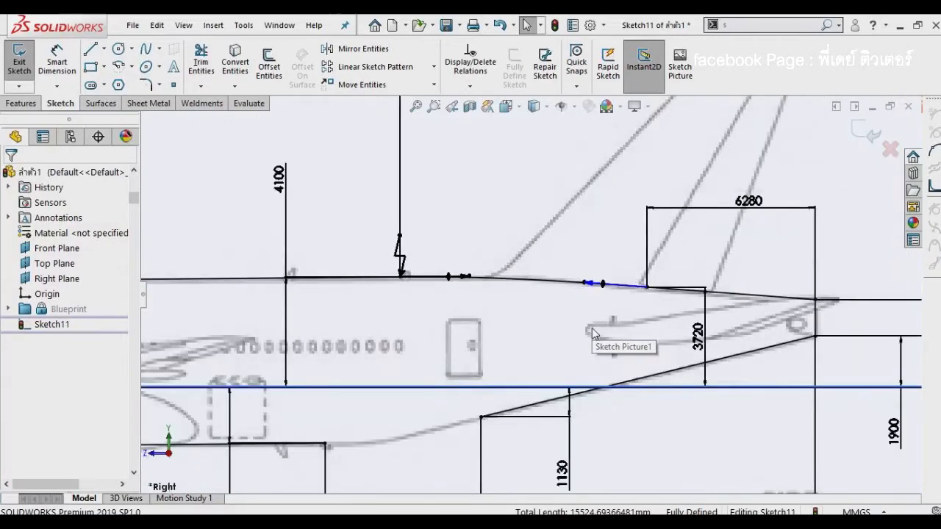
scroll(591, 328, "down", 2)
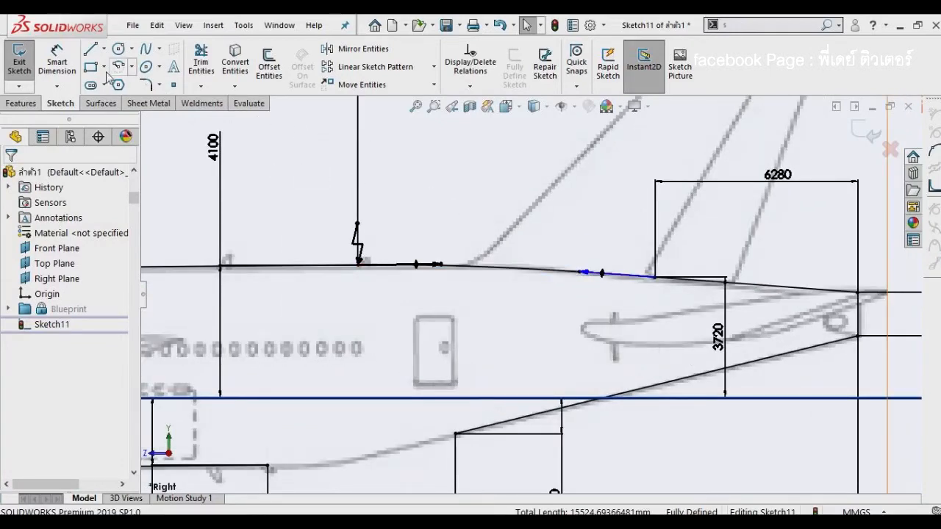
left_click(58, 62)
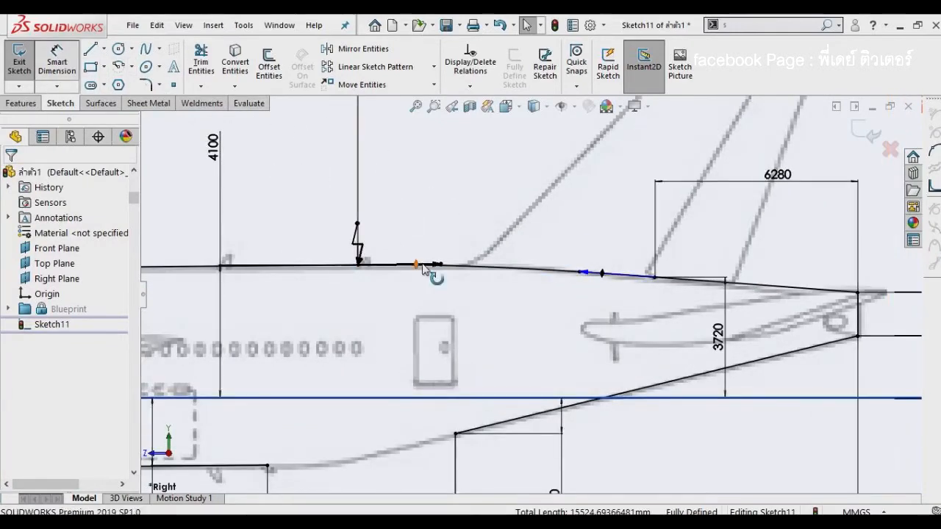
left_click(390, 264)
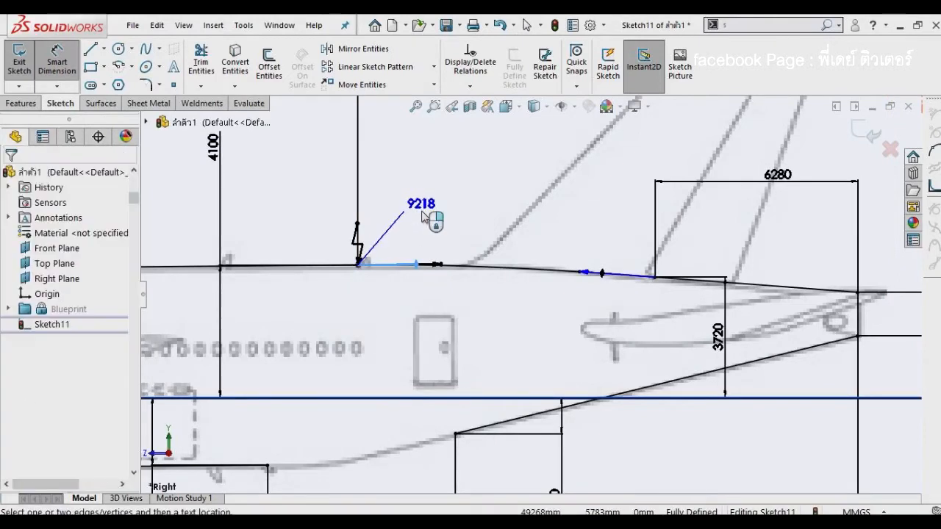
left_click(459, 212)
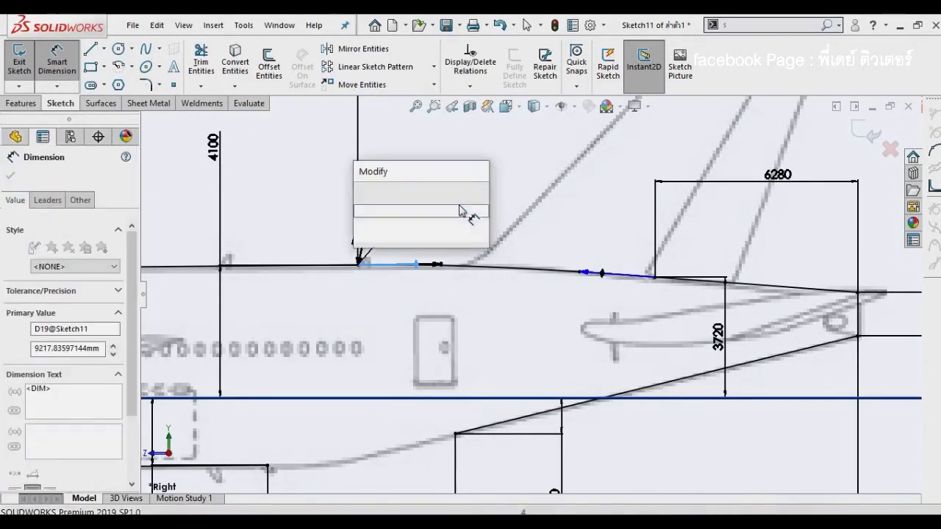
type("9000")
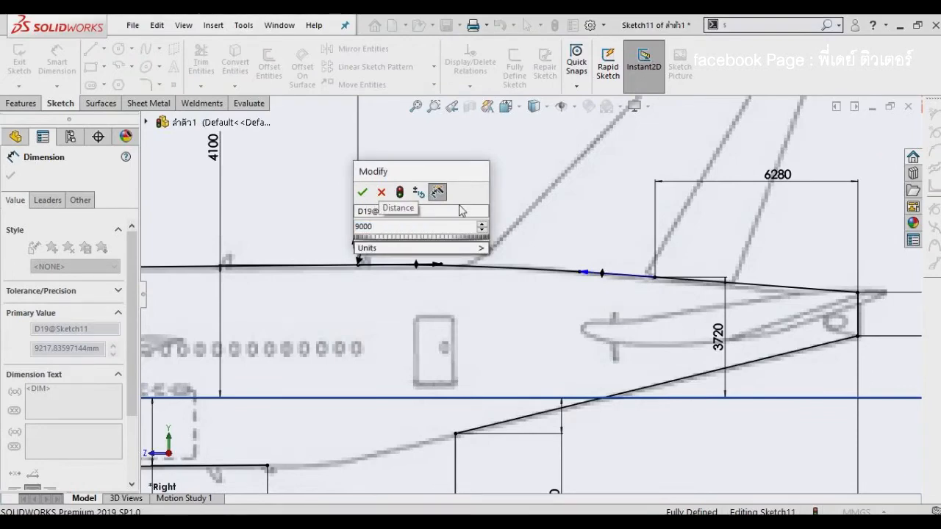
key("Return")
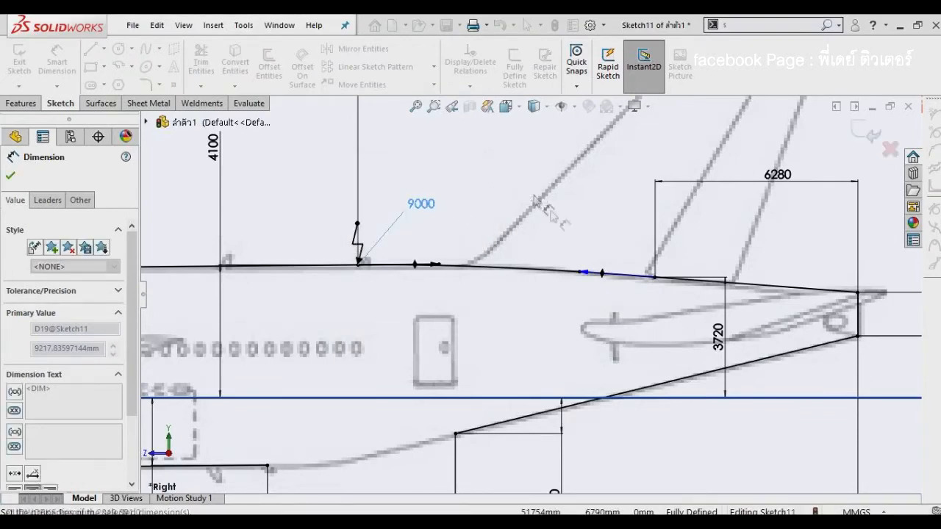
Step: Dimension the rear tangency handle of the upper tail spline as 9500
left_click(604, 273)
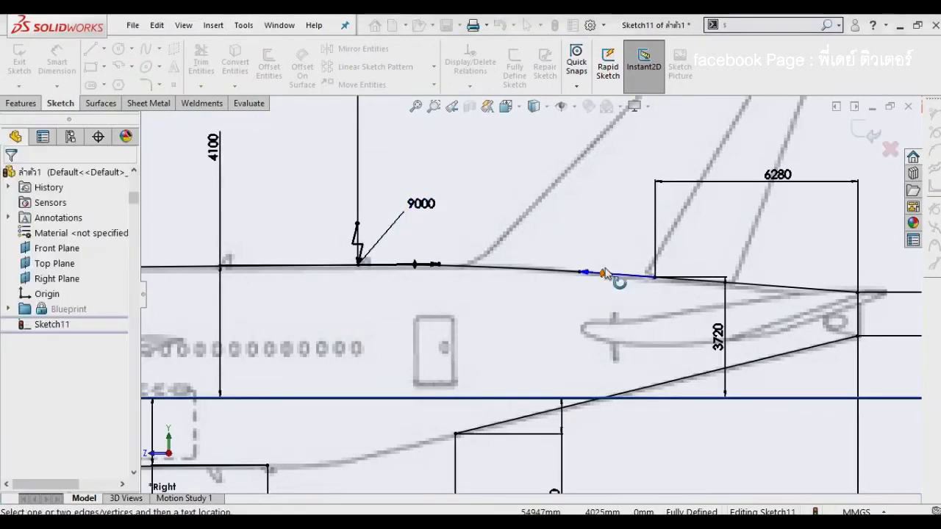
left_click(574, 207)
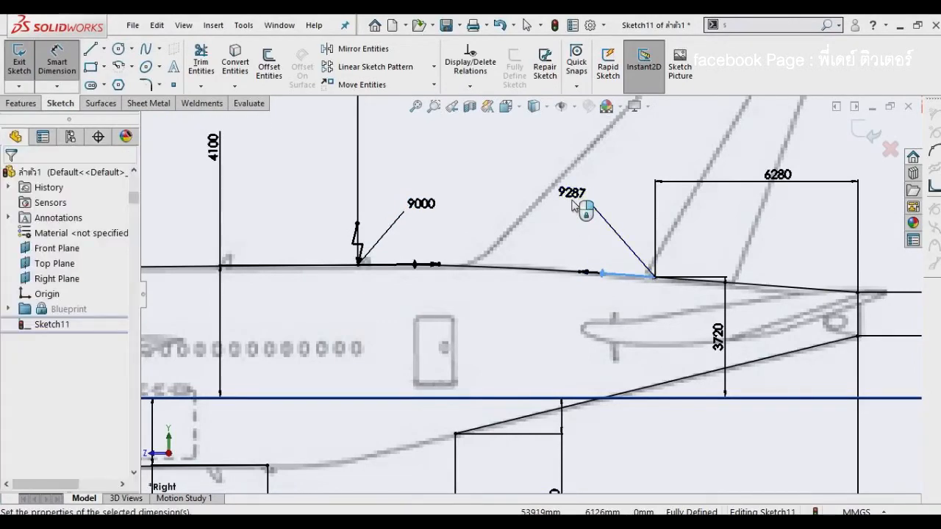
type("950")
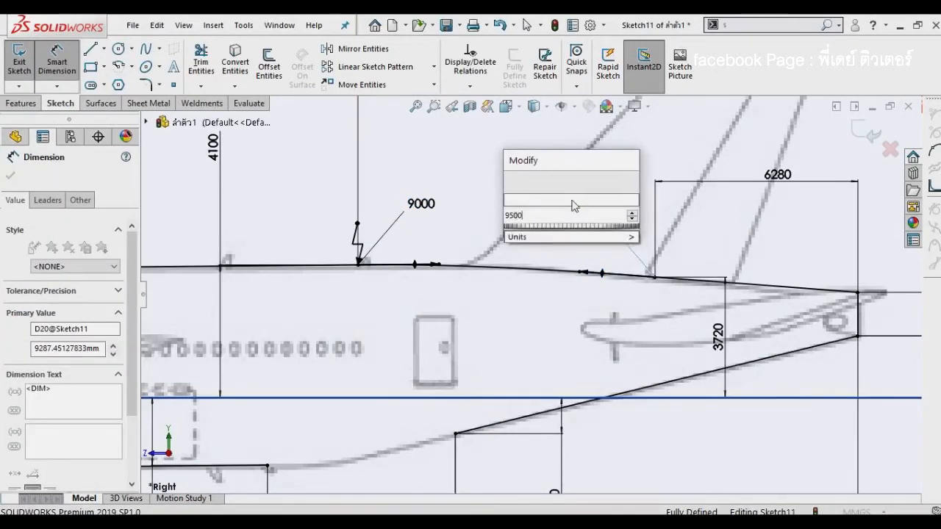
type("0")
key("Return")
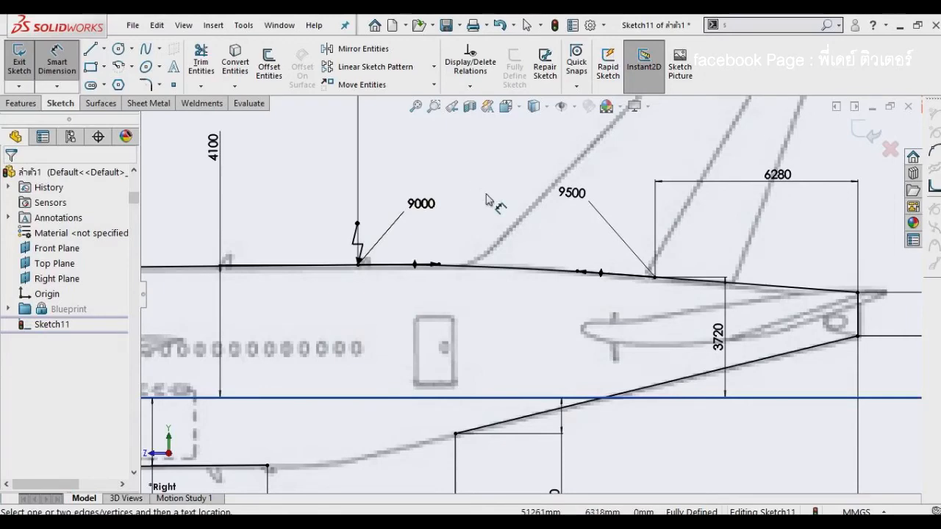
Step: Draw a two-point spline joining the rear end of the lower fuselage line to the front end of the lower tail line
key("Escape")
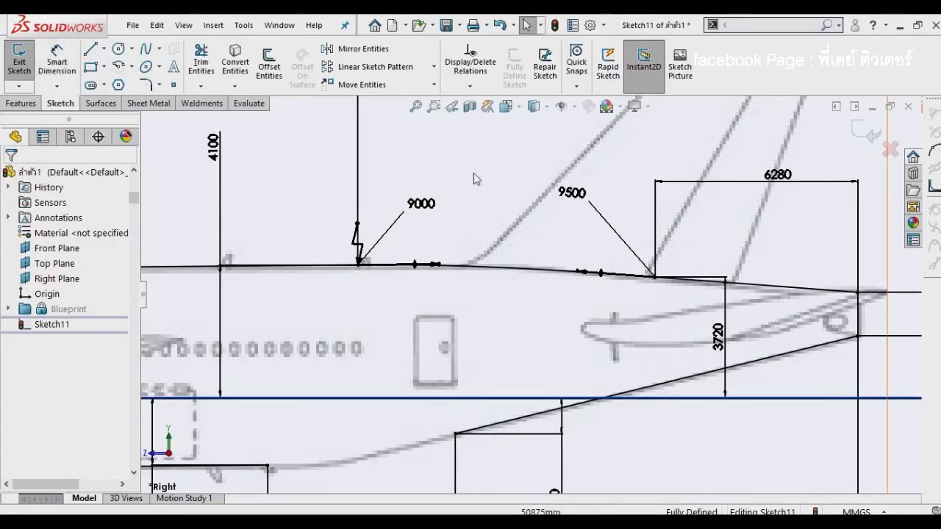
scroll(518, 272, "down", 1)
scroll(518, 272, "up", 4)
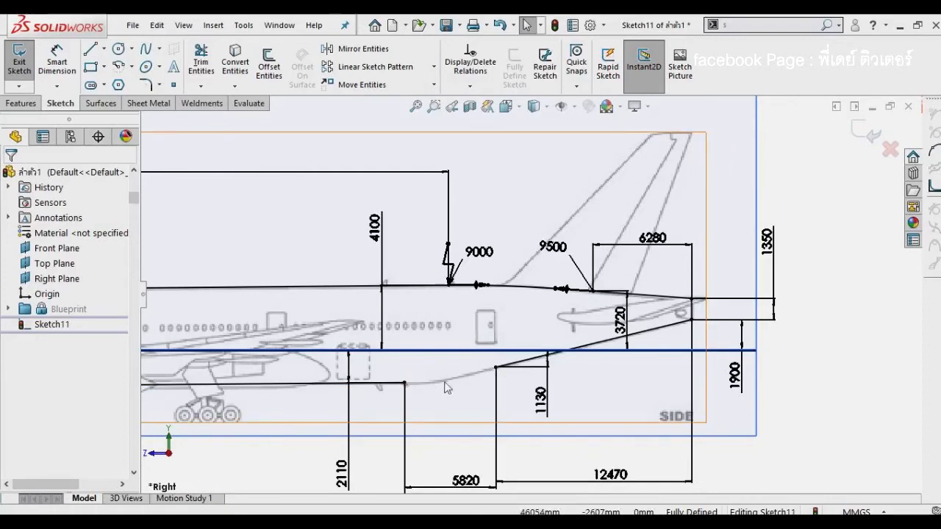
scroll(457, 389, "down", 3)
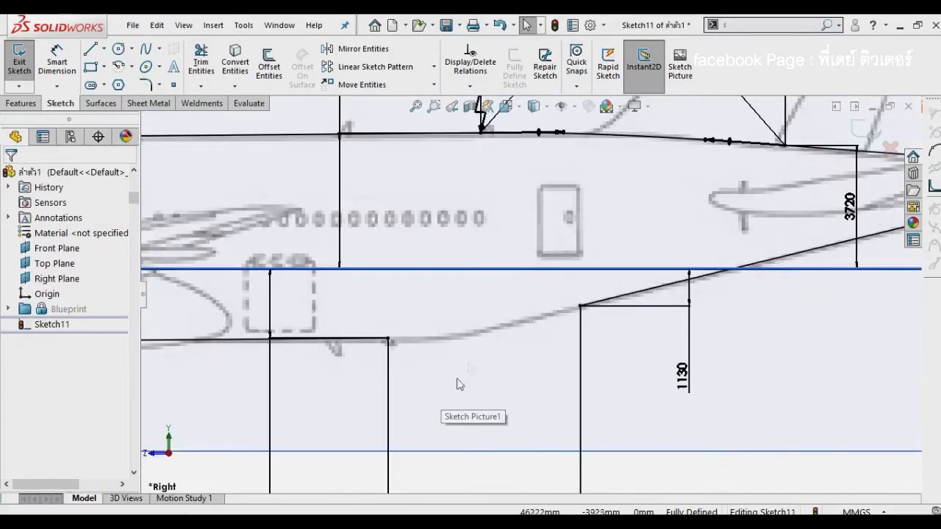
scroll(554, 379, "down", 2)
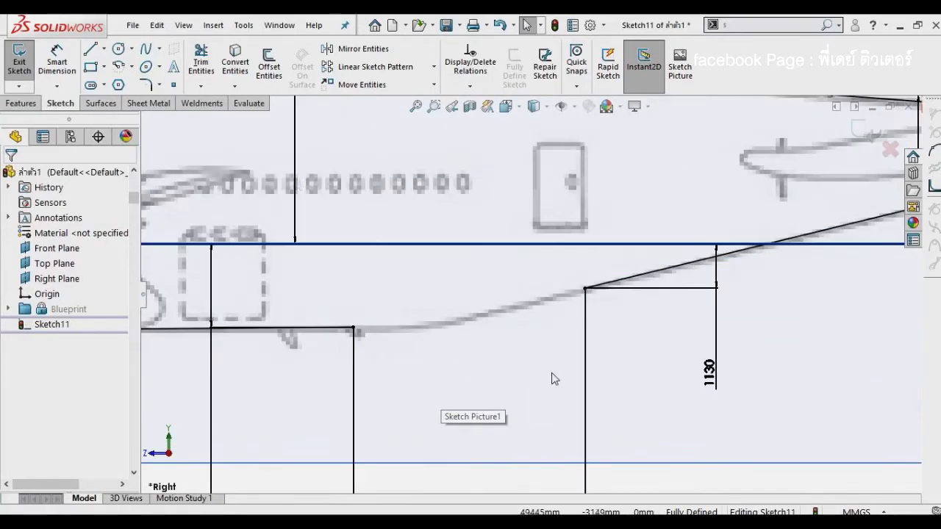
left_click(147, 48)
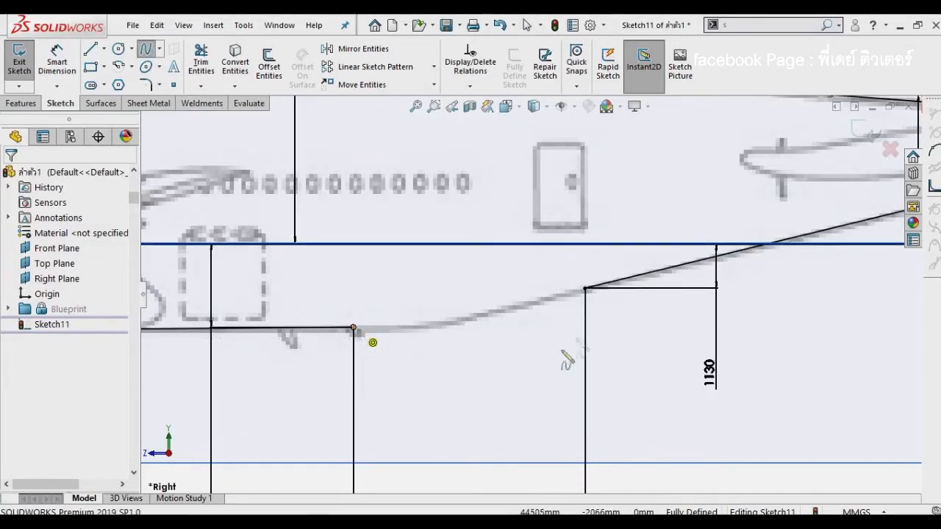
left_click(586, 288)
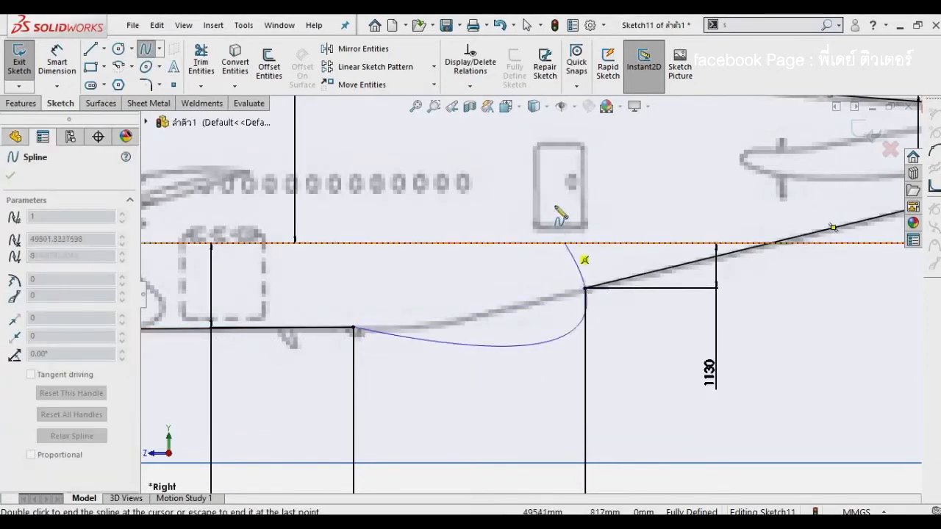
right_click(613, 208)
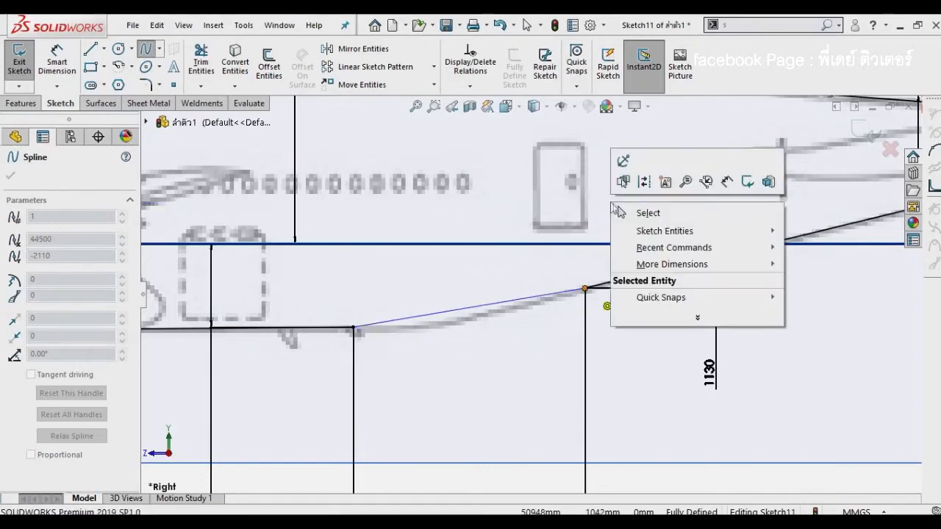
left_click(622, 212)
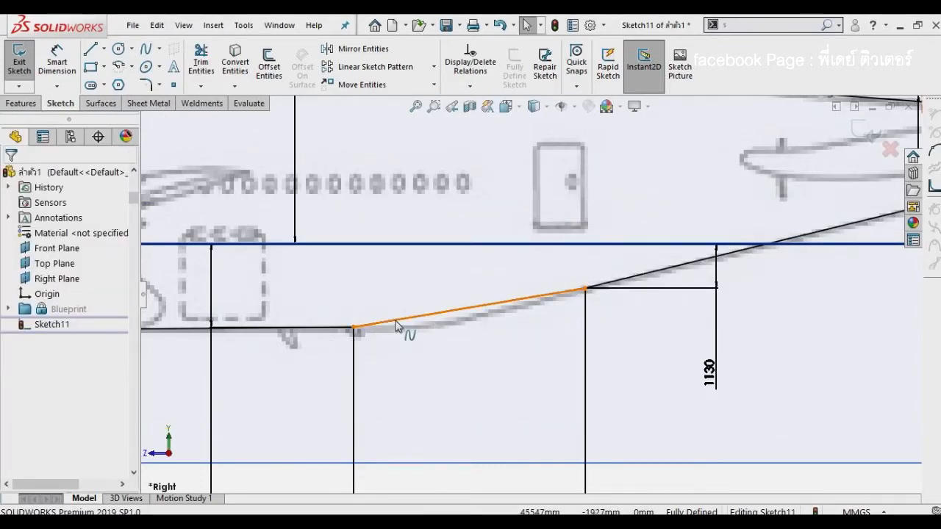
Step: Add an Equal Curvature relation between the lower fuselage line and the lower tail spline
left_click(384, 331)
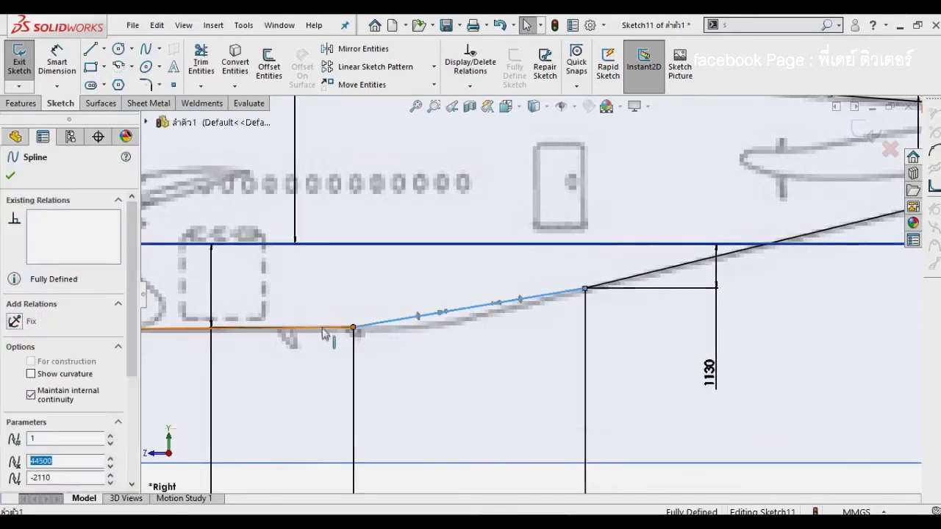
left_click(324, 332)
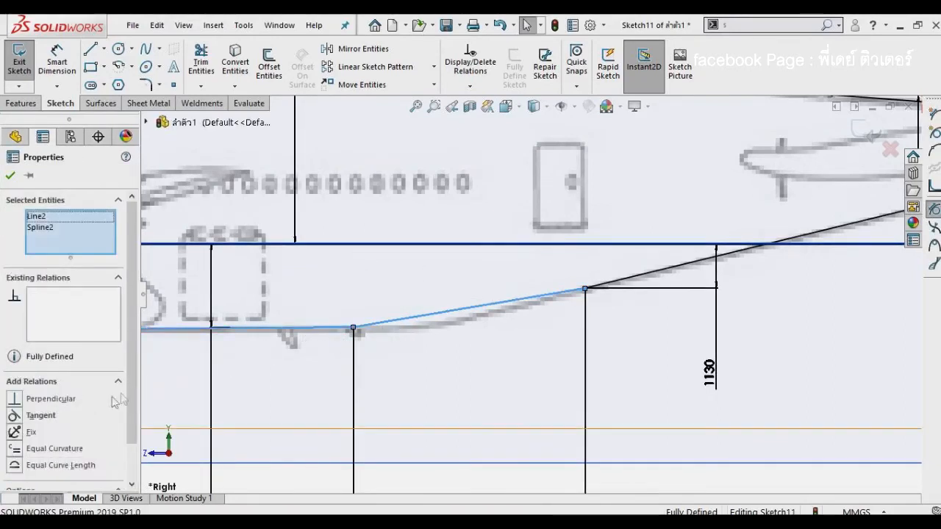
left_click(15, 449)
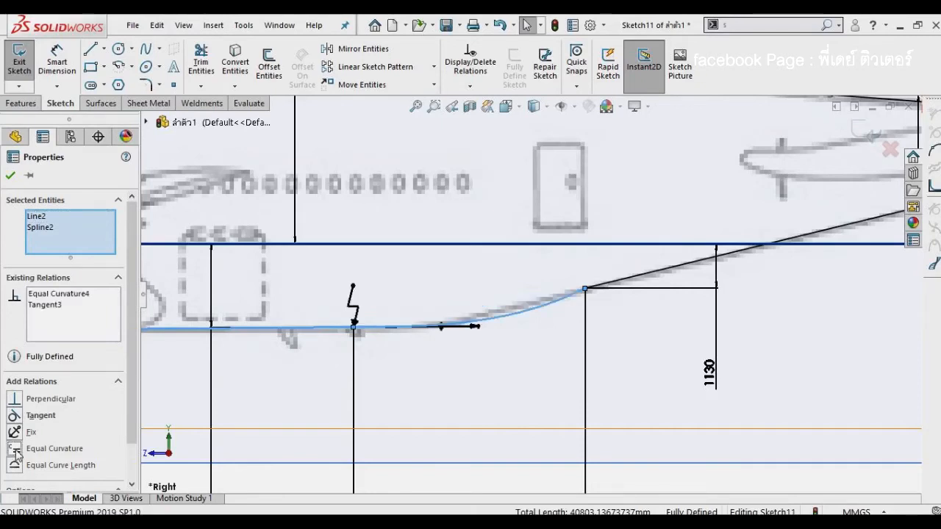
left_click(632, 296)
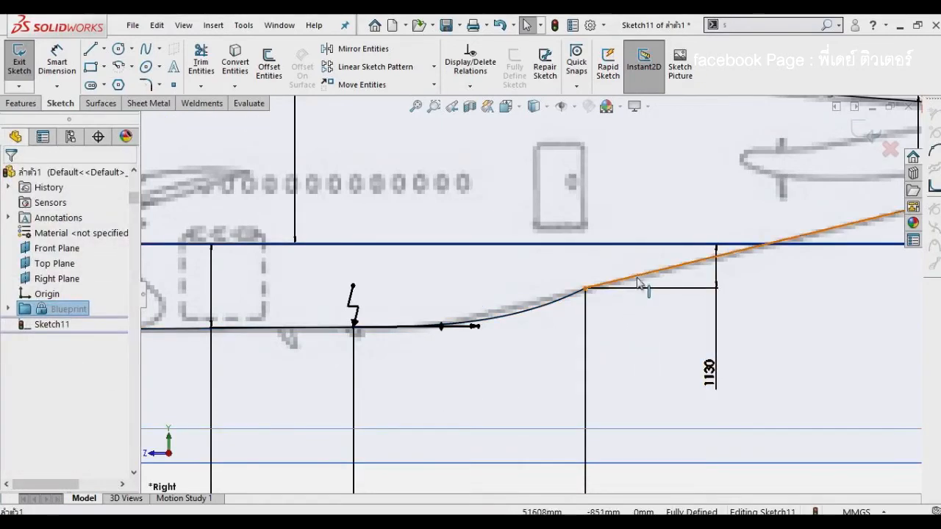
left_click(566, 306)
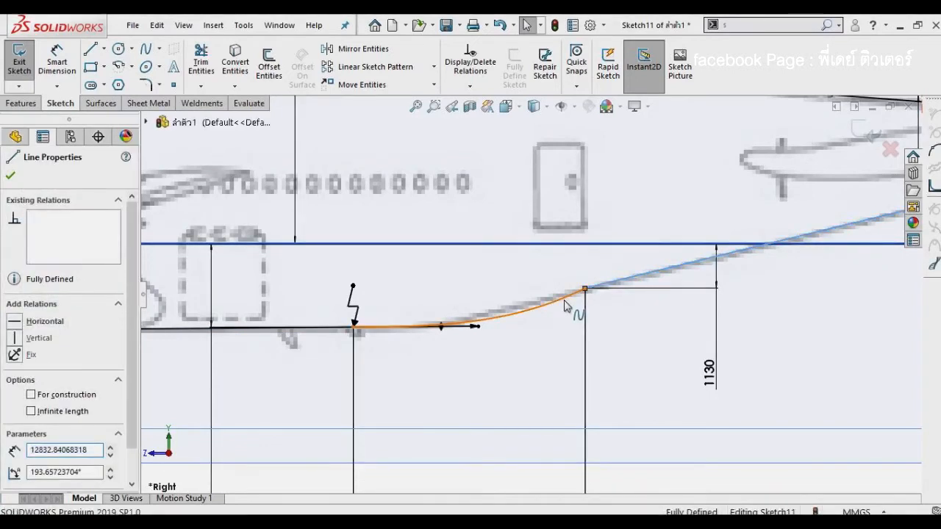
left_click(559, 300, "ctrl")
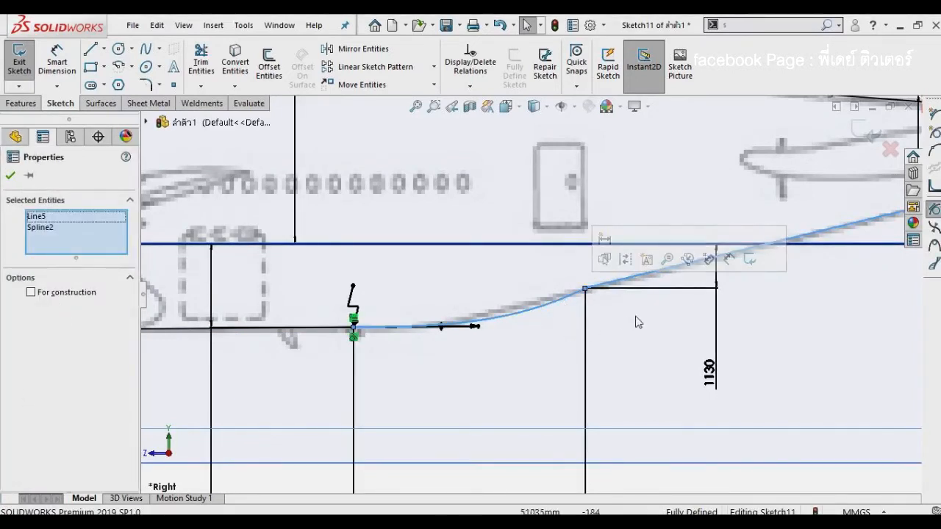
key("Escape")
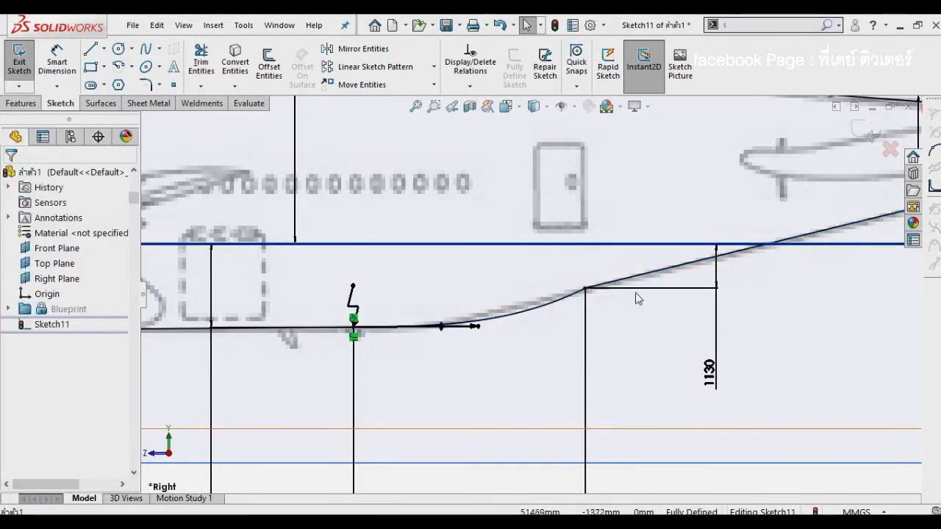
Step: Add an Equal Curvature relation between the lower tail spline and the lower tail line
left_click(645, 274)
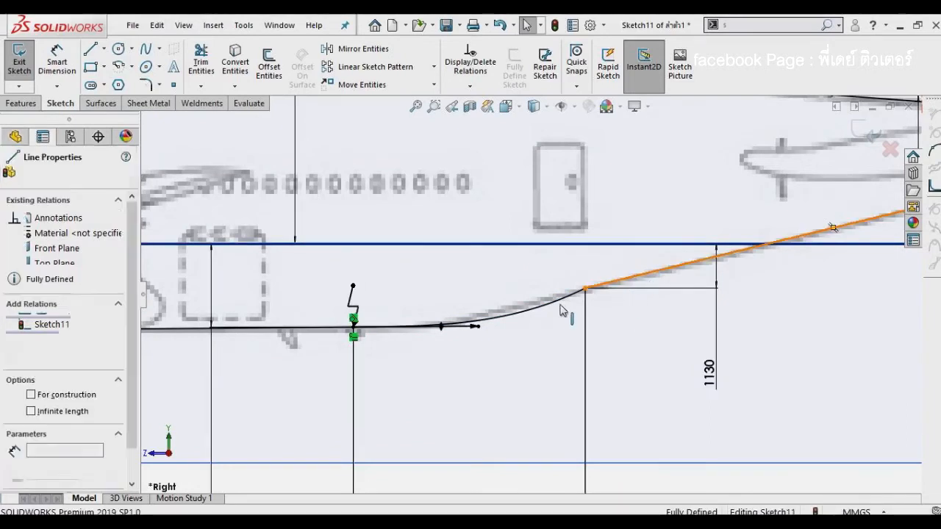
left_click(561, 306)
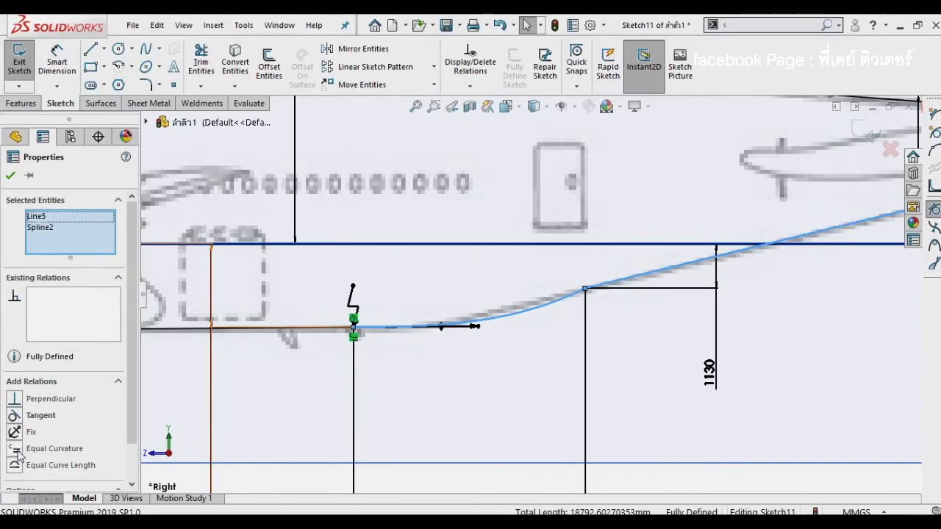
left_click(9, 178)
Step: Dimension the front tangency handle of the lower tail spline as 5900
left_click(56, 63)
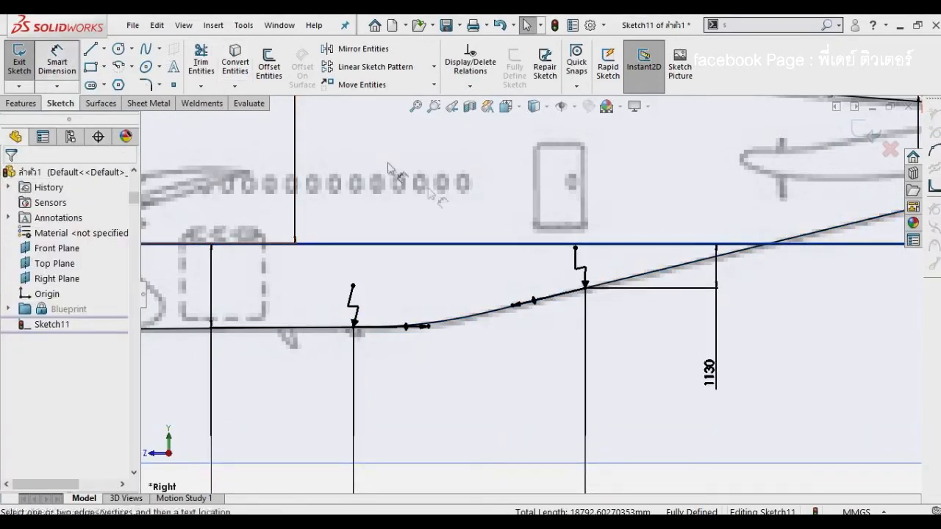
left_click(409, 326)
left_click(421, 277)
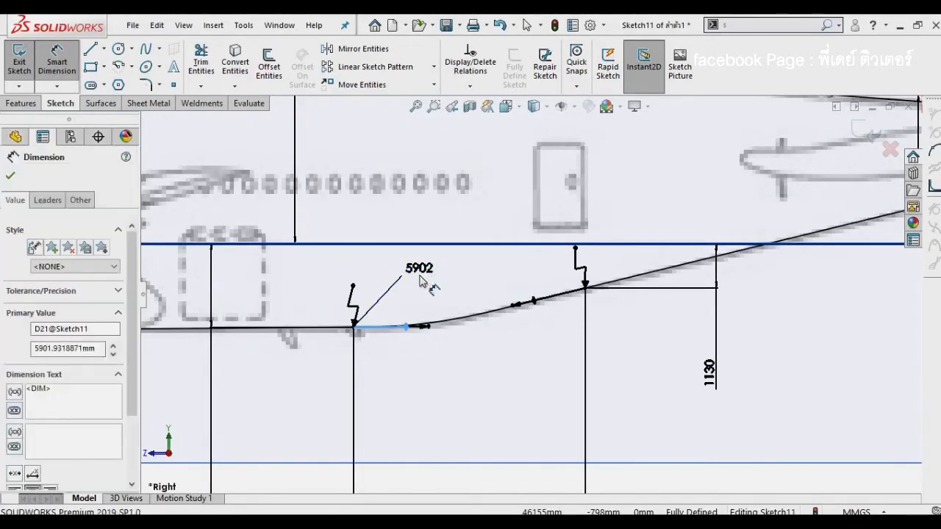
type("590")
type("2")
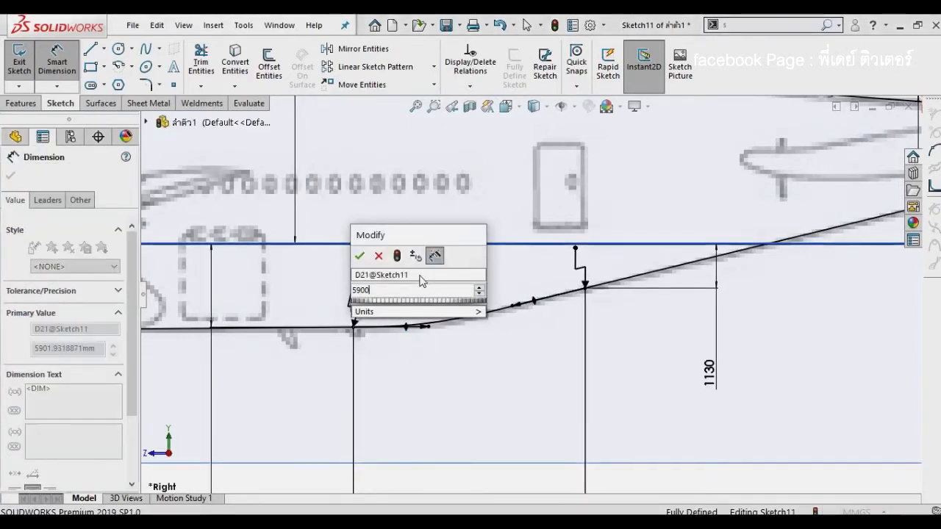
key("Return")
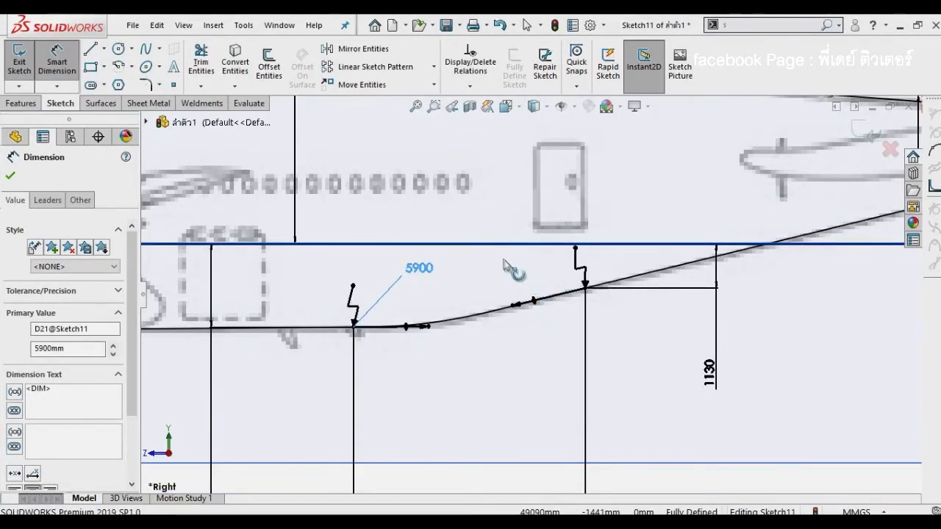
Step: Dimension the rear tangency handle of the lower tail spline as 5900
left_click(545, 297)
left_click(494, 228)
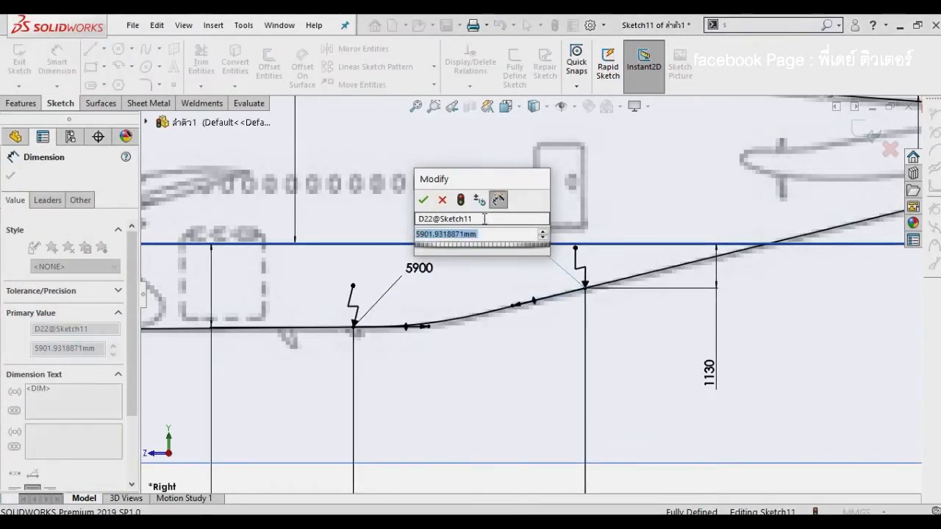
type("59")
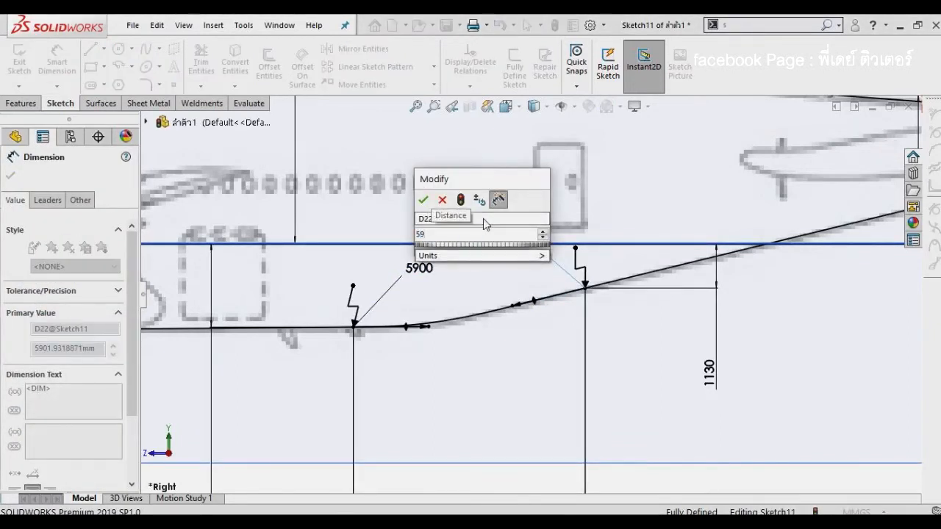
type("00")
key("Return")
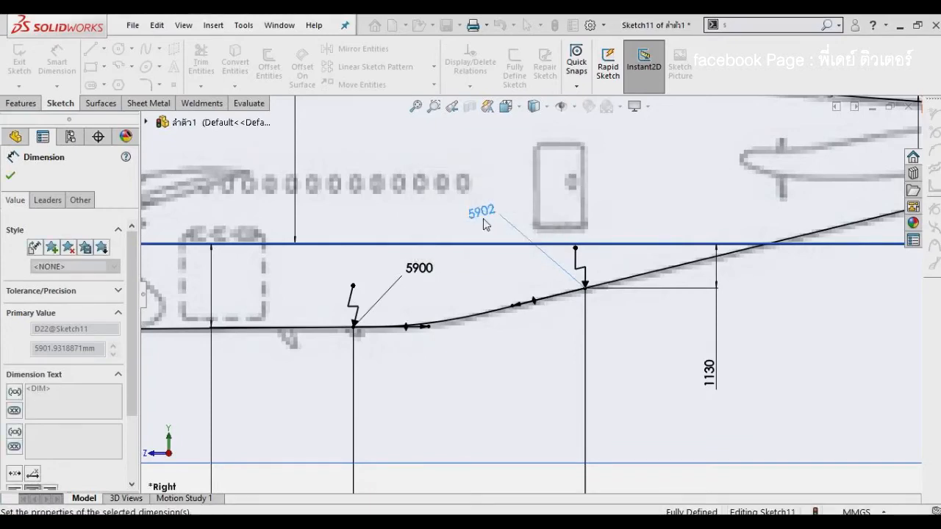
left_click(11, 177)
key("Escape")
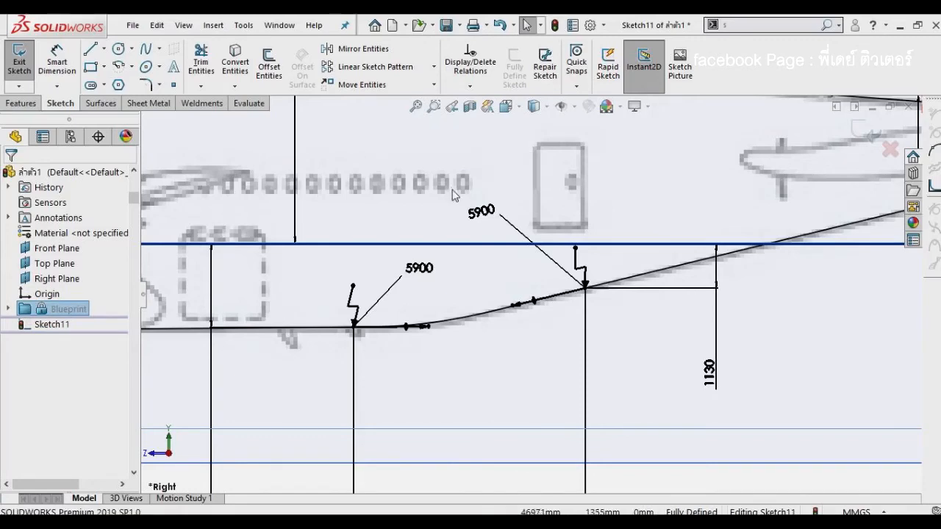
Step: Draw a spline from the upper end of the windshield line to the front end of the upper fuselage line
key("f")
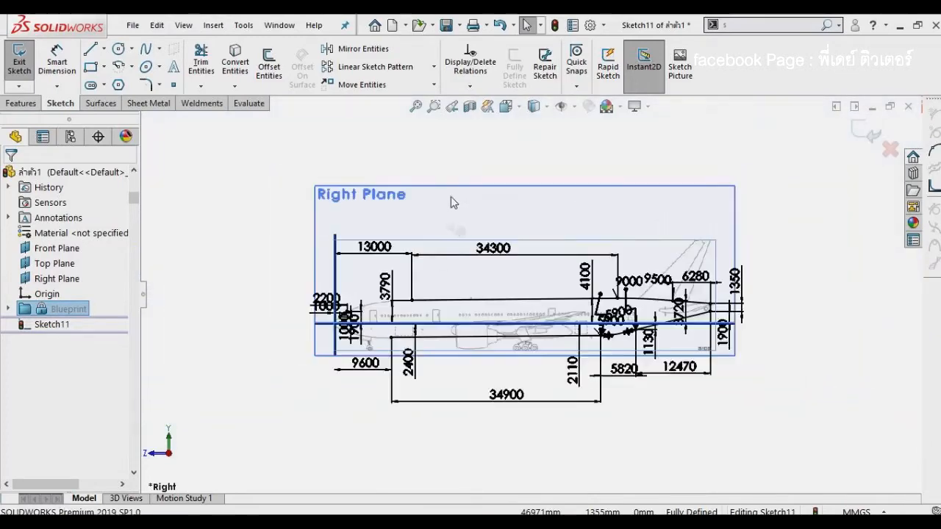
scroll(421, 355, "down", 3)
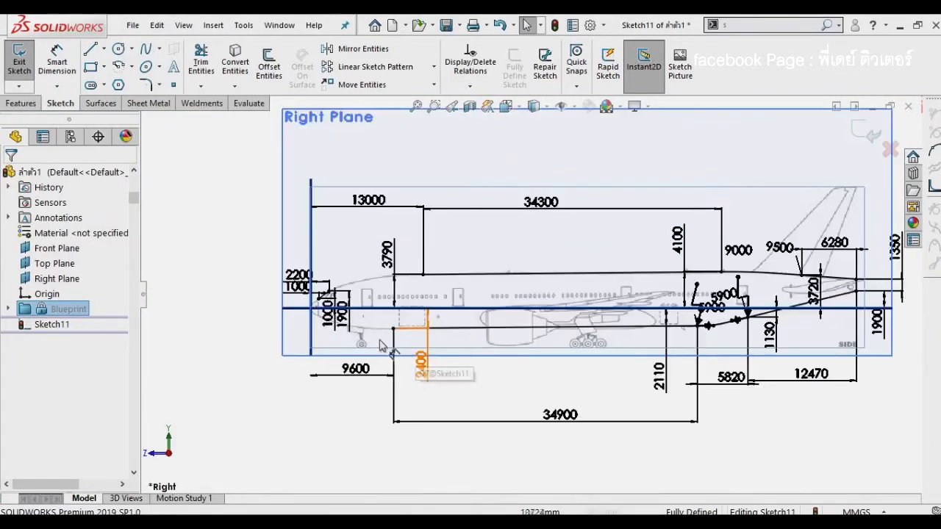
scroll(381, 341, "up", 1)
scroll(381, 341, "down", 1)
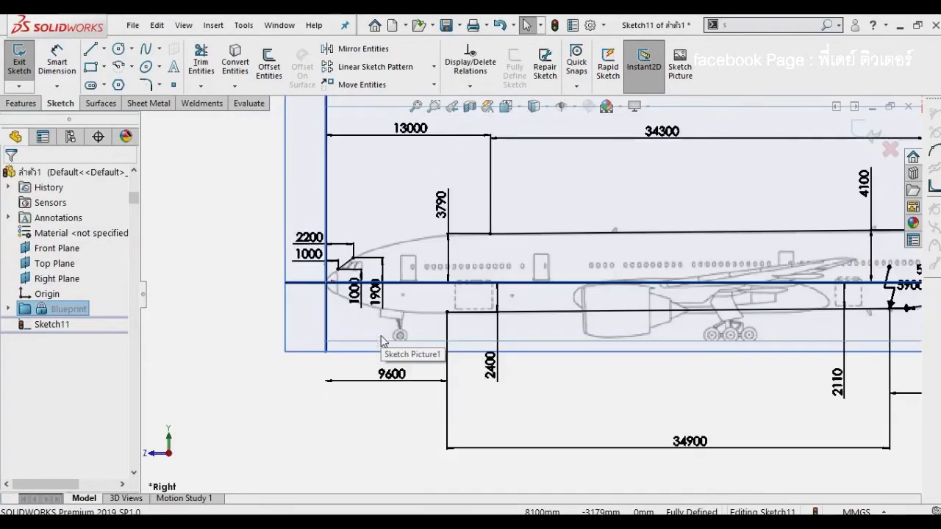
scroll(577, 283, "up", 2)
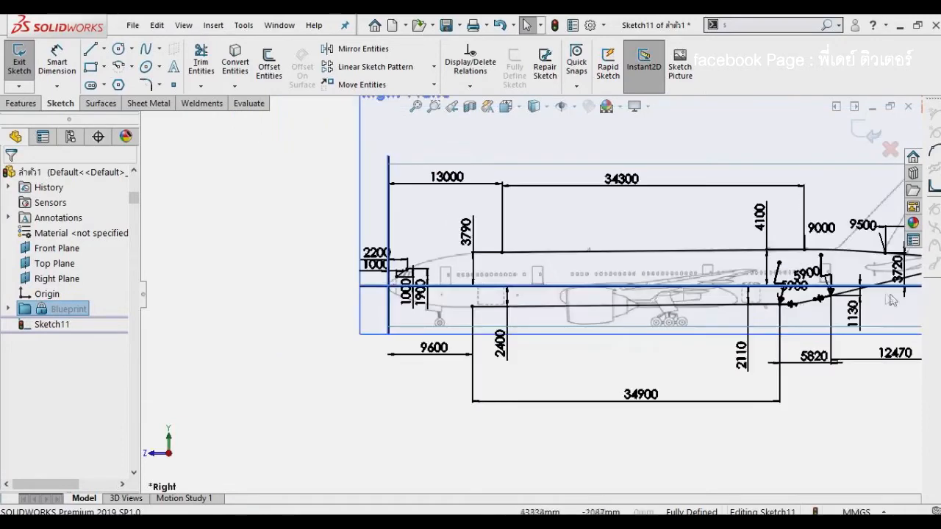
scroll(888, 286, "up", 1)
scroll(902, 297, "down", 1)
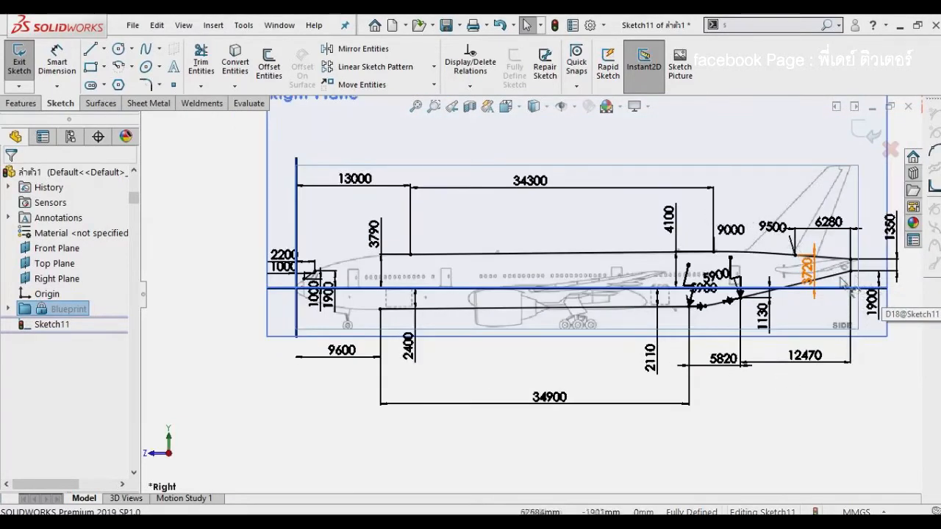
left_click(434, 106)
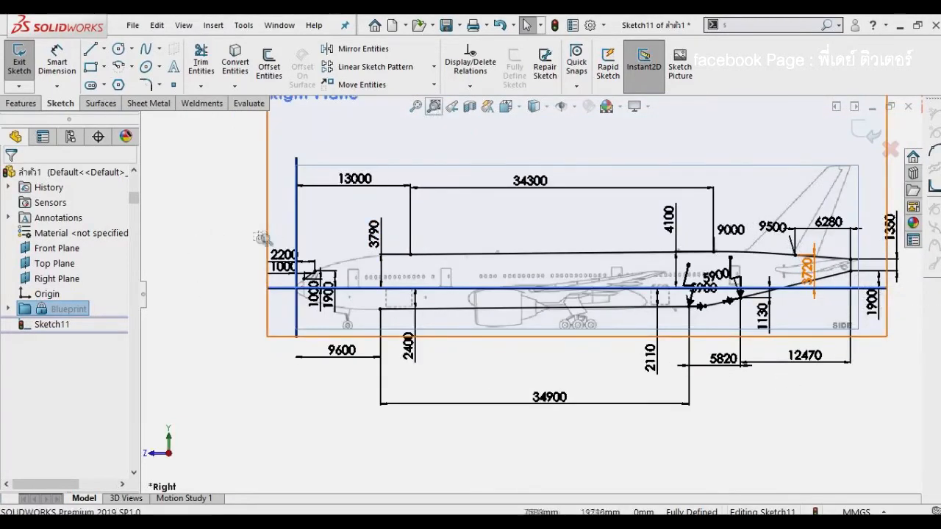
left_click_drag(243, 220, 451, 368)
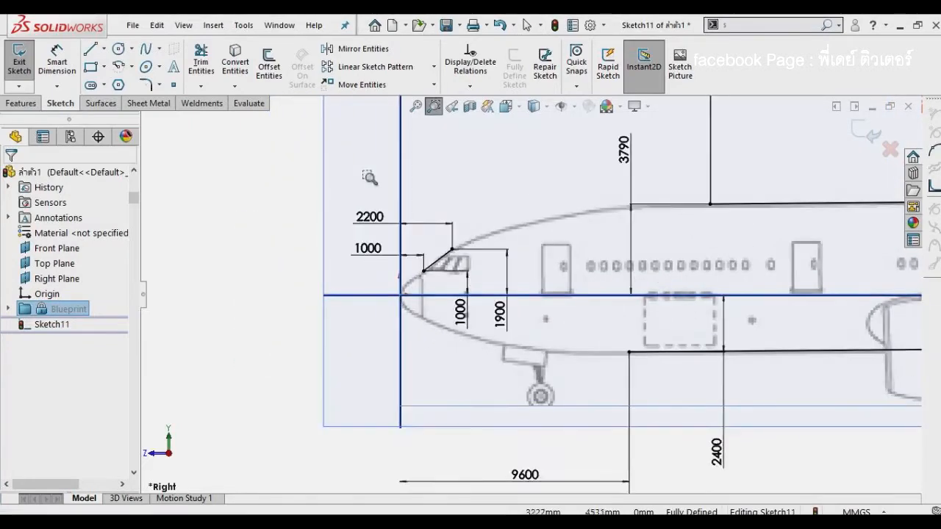
left_click_drag(367, 156, 751, 404)
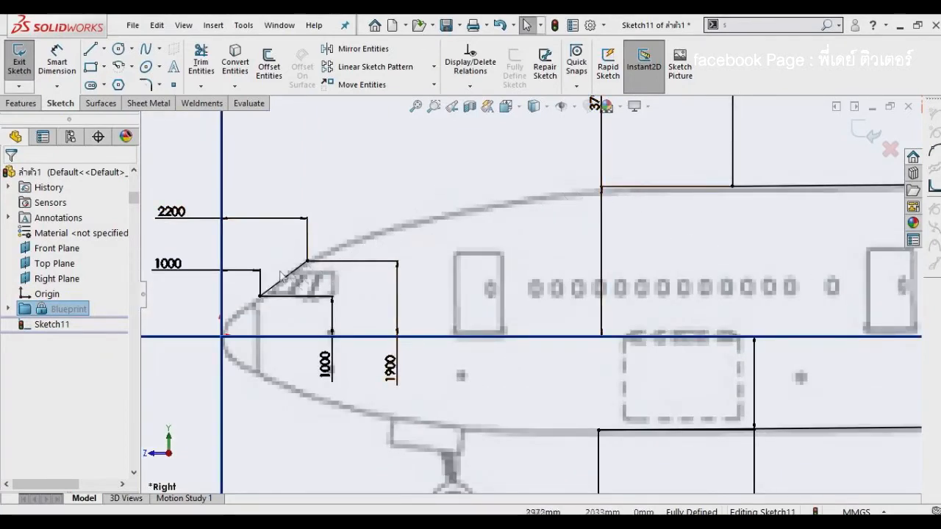
left_click(146, 50)
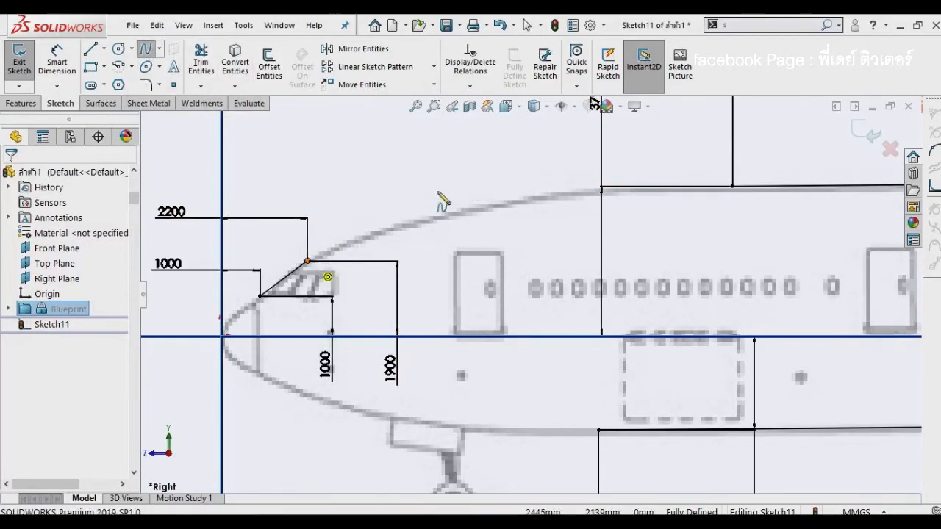
left_click(308, 261)
left_click(601, 189)
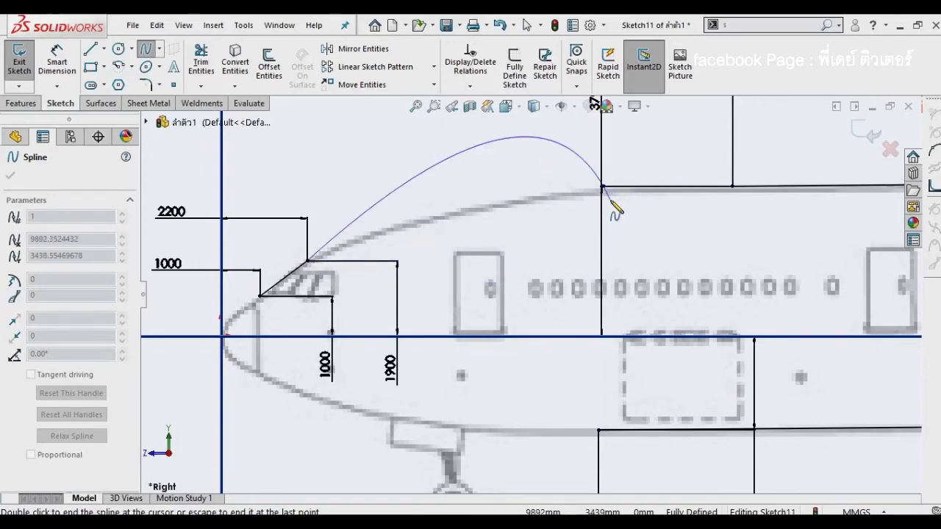
scroll(610, 199, "down", 2)
scroll(609, 198, "down", 2)
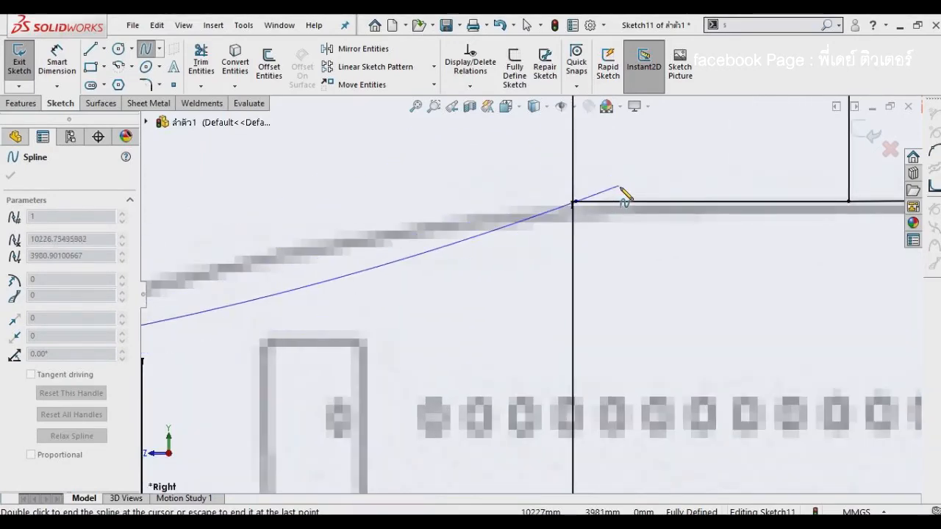
right_click(621, 193)
left_click(647, 197)
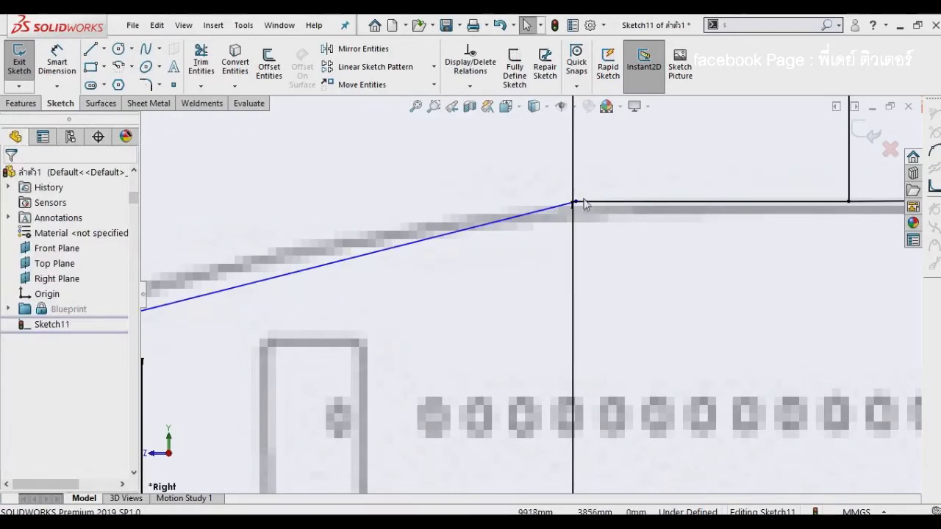
Step: Pull the upper nose spline's rear end free and move the 3790 height dimension rearward, clear of the upper fuselage line's front endpoint
left_click_drag(574, 203, 528, 182)
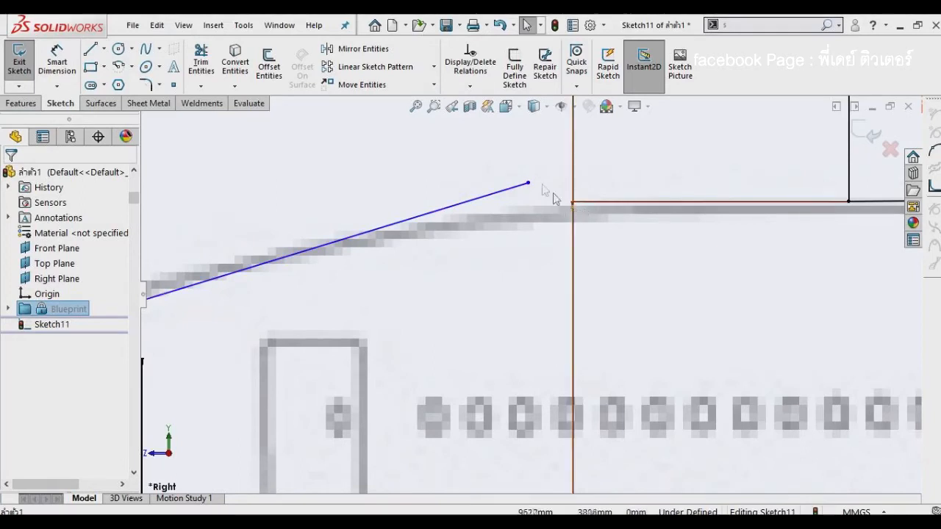
mouse_move(580, 238)
left_mouse_down()
mouse_move(615, 248)
mouse_move(593, 246)
mouse_move(889, 250)
left_mouse_up()
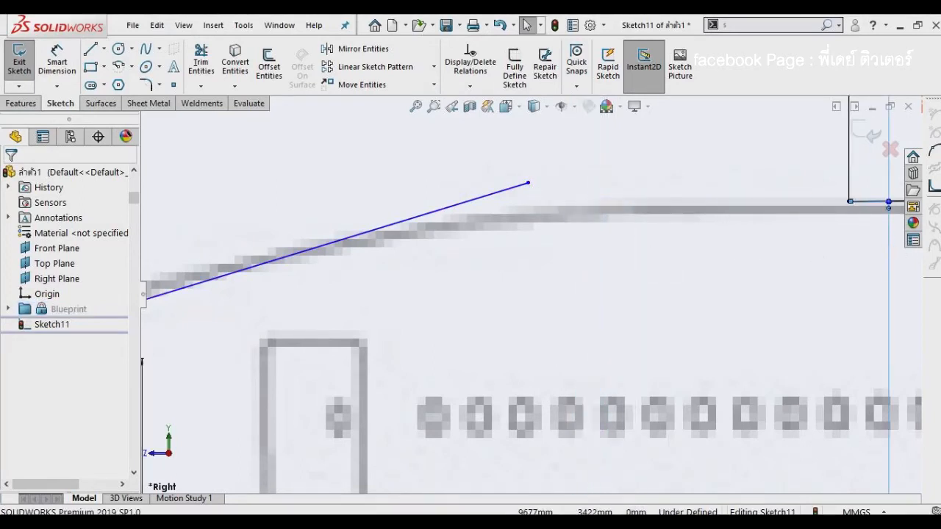
scroll(832, 292, "up", 4)
scroll(764, 194, "down", 3)
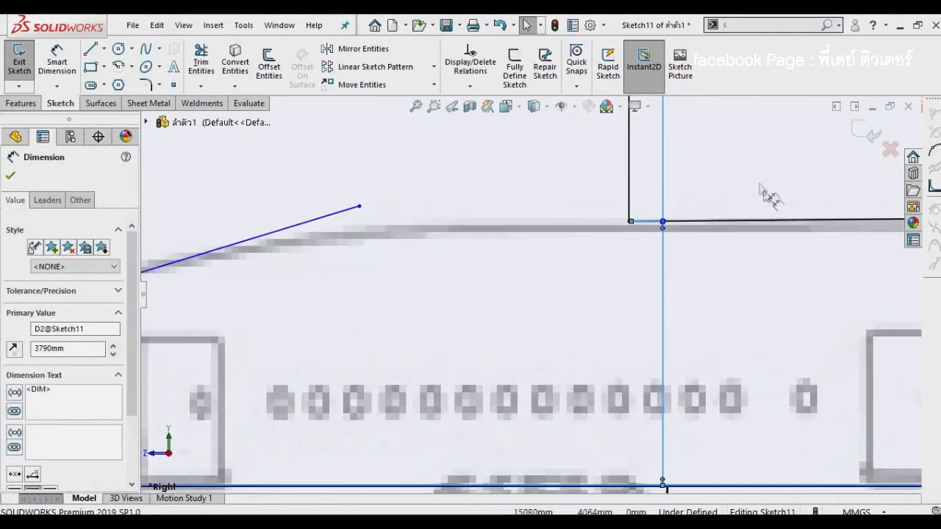
left_click(758, 185)
Step: Merge the upper nose spline's rear endpoint with the front endpoint of the upper fuselage line
left_click(629, 221)
left_click(359, 205, "ctrl")
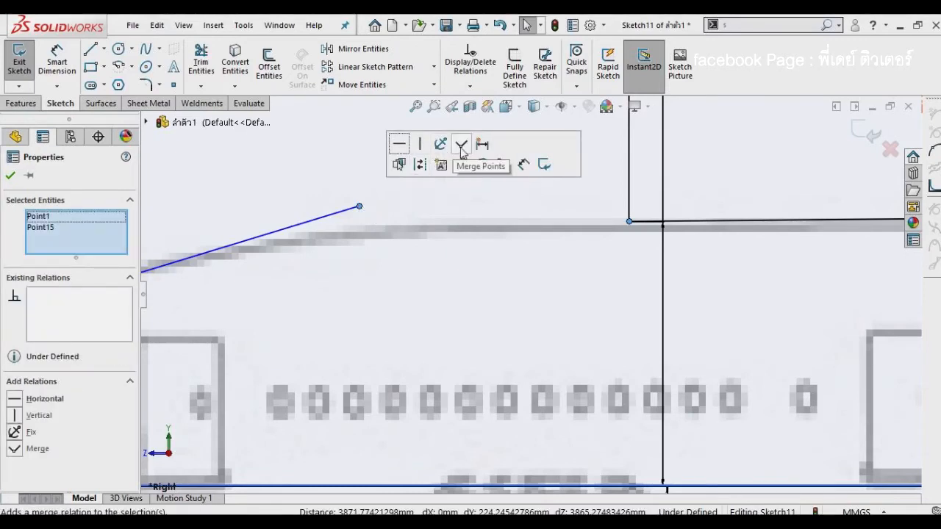
left_click(461, 147)
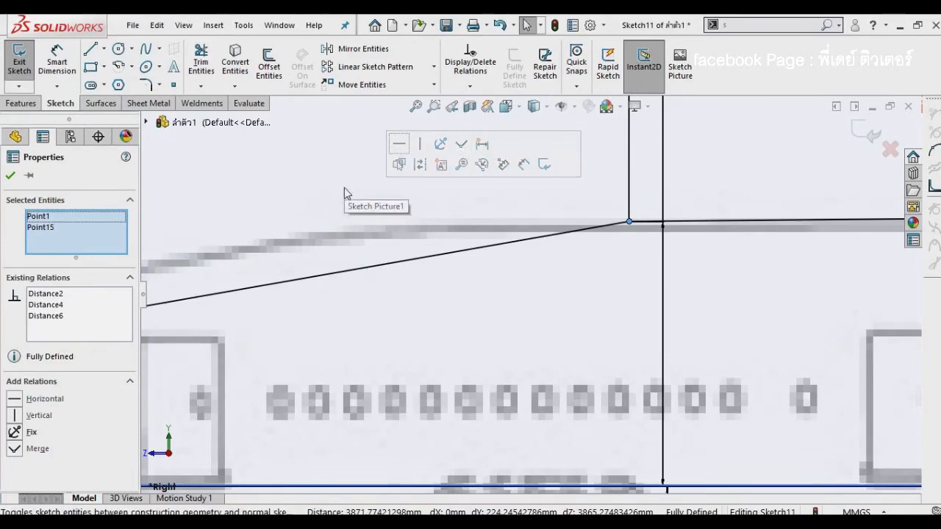
key("Escape")
Step: Add an Equal Curvature relation between the upper nose spline and the upper fuselage line
scroll(423, 187, "down", 1)
scroll(423, 193, "up", 4)
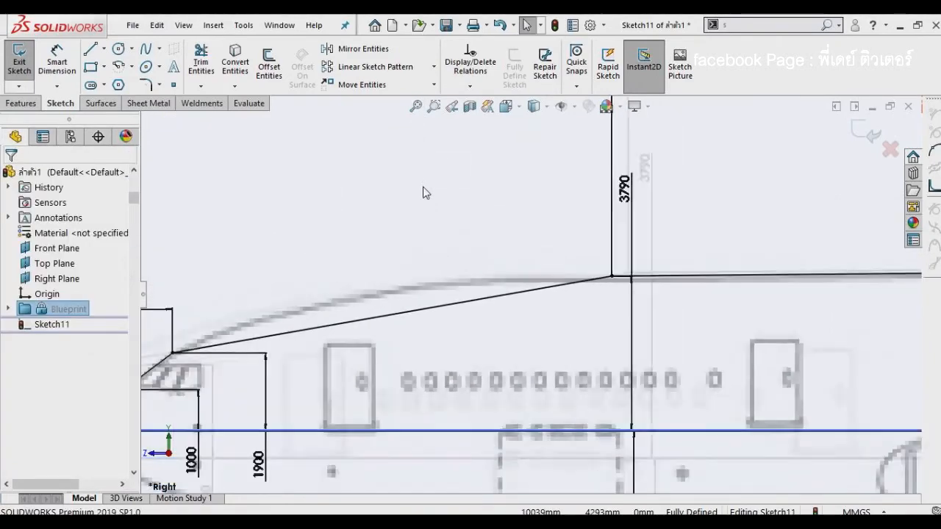
scroll(423, 192, "up", 1)
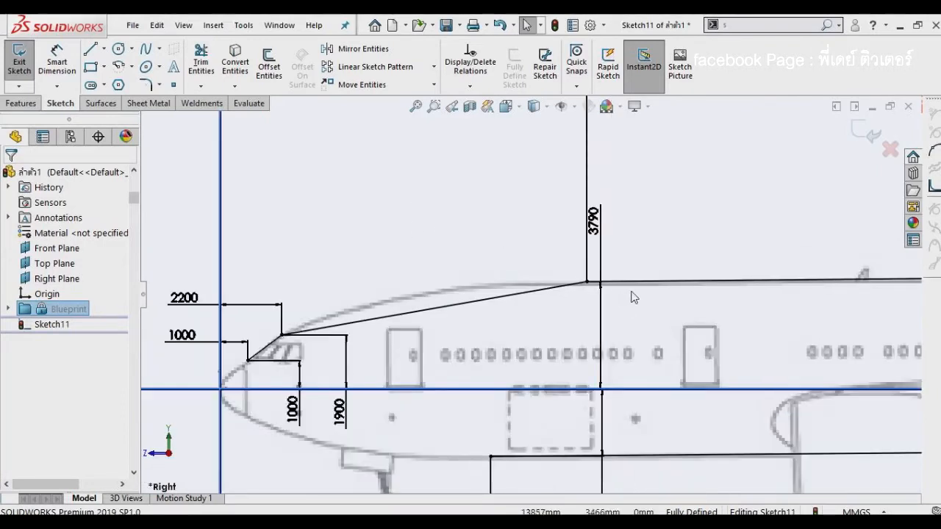
scroll(634, 296, "down", 1)
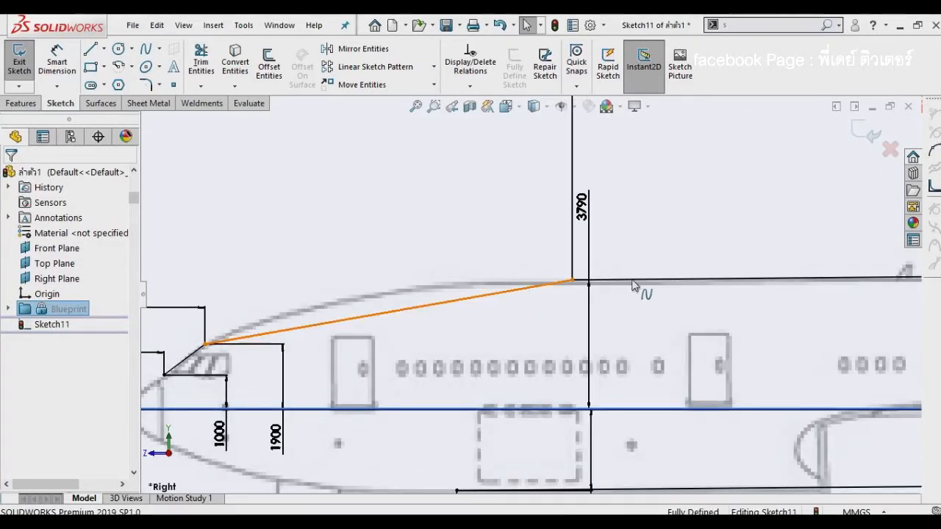
left_click(523, 292)
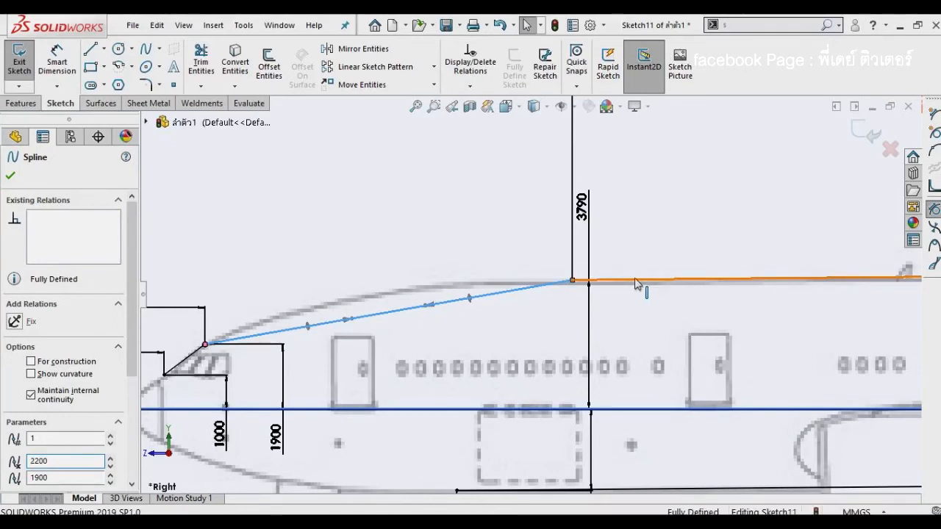
left_click(636, 280, "ctrl")
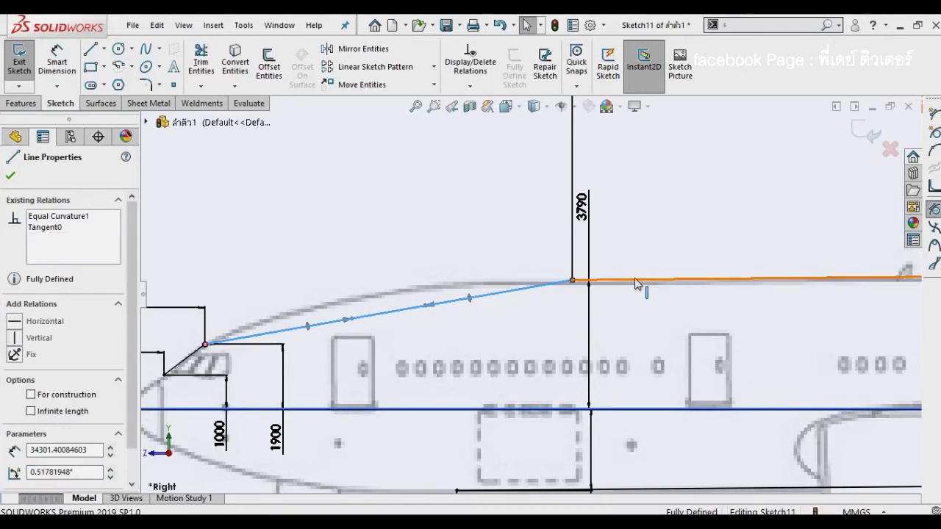
left_click(449, 284)
left_click(494, 302)
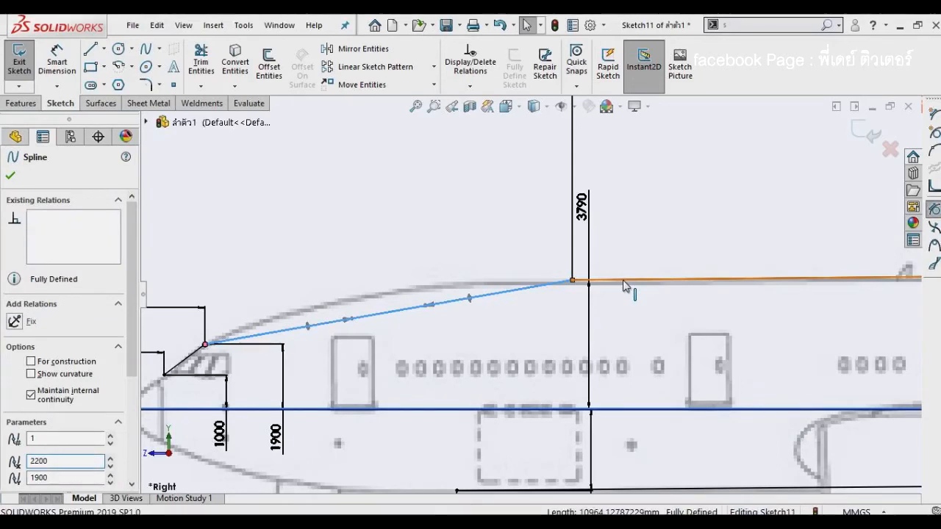
left_click(623, 286, "ctrl")
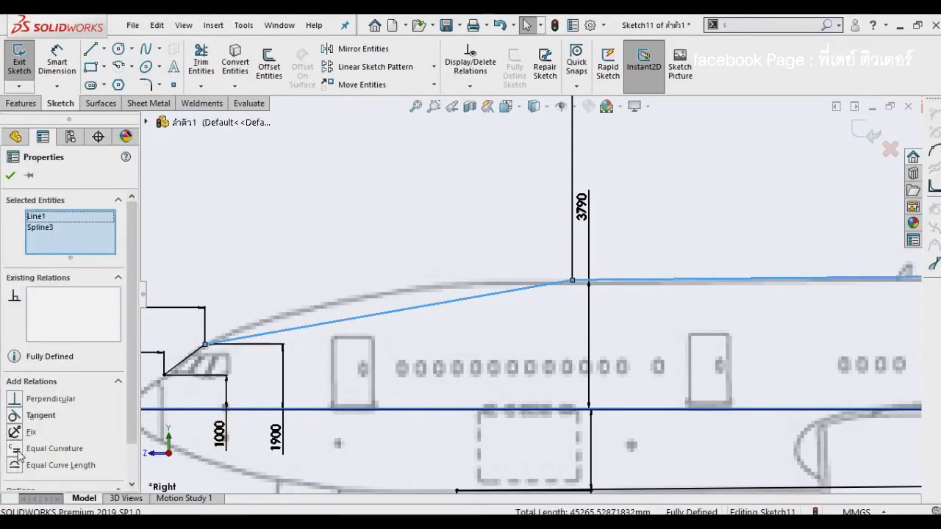
left_click(18, 452)
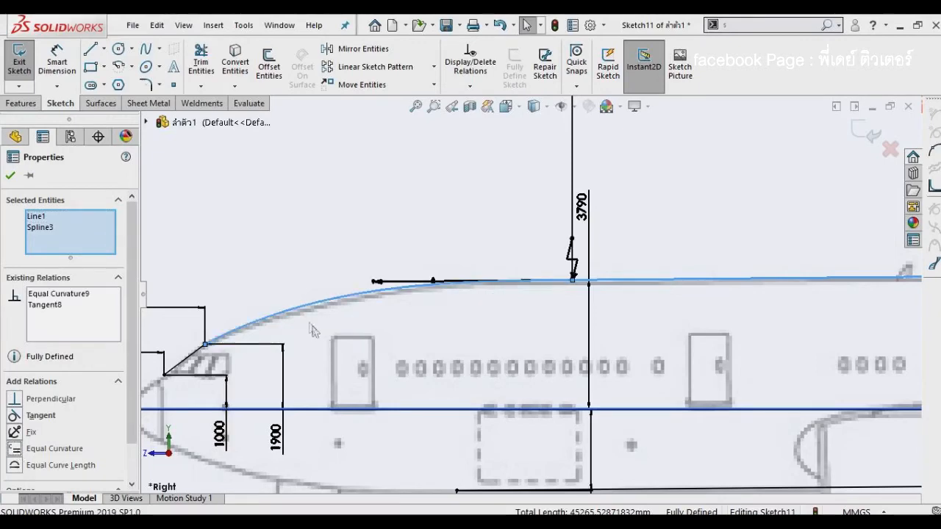
left_click(269, 280)
Step: Add a Tangent relation between the upper nose spline and the sloped windshield line
scroll(309, 323, "down", 2)
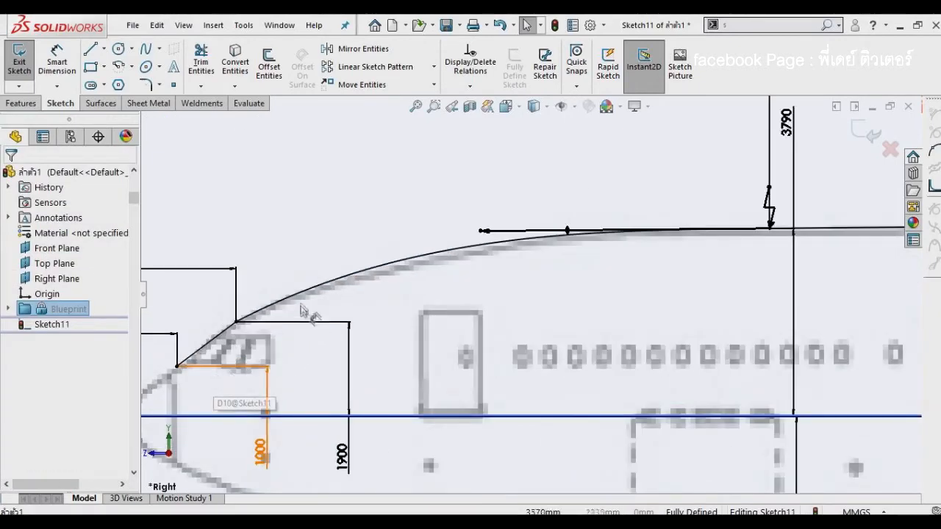
left_click(248, 320)
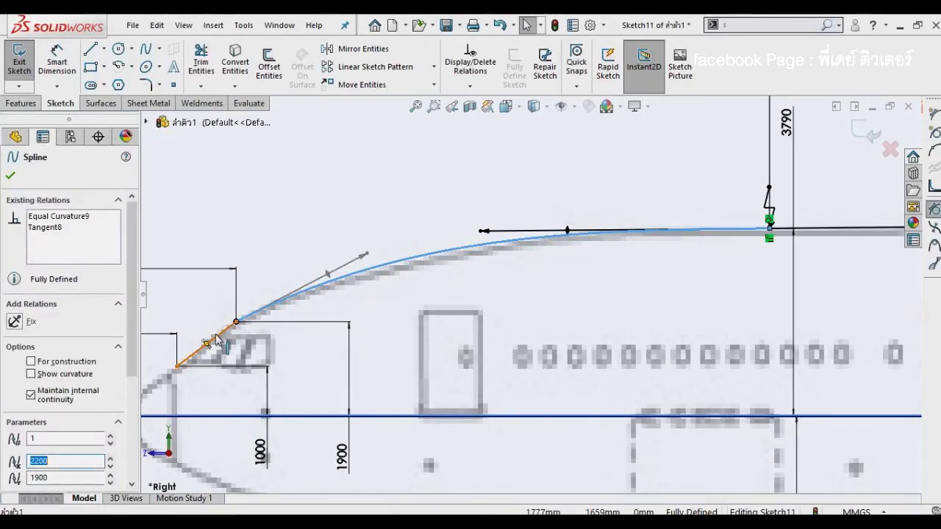
left_click(220, 338, "ctrl")
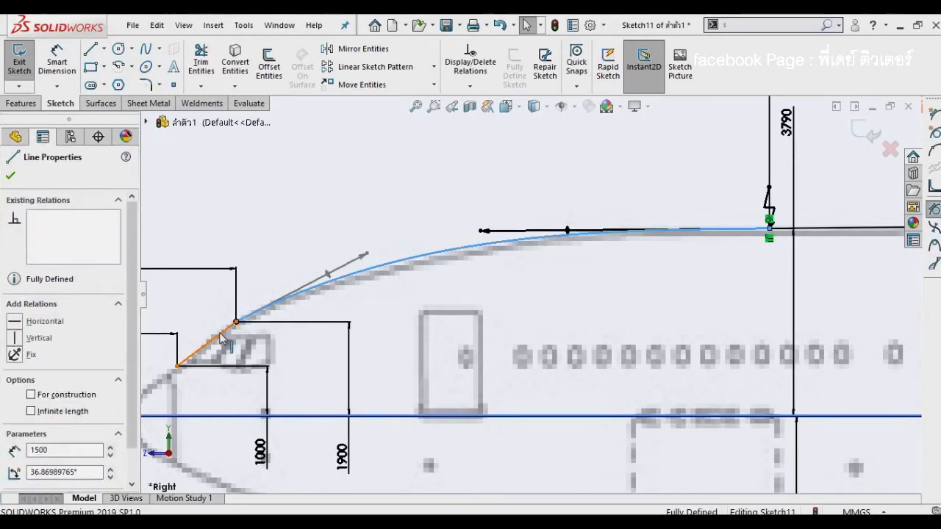
left_click(205, 300)
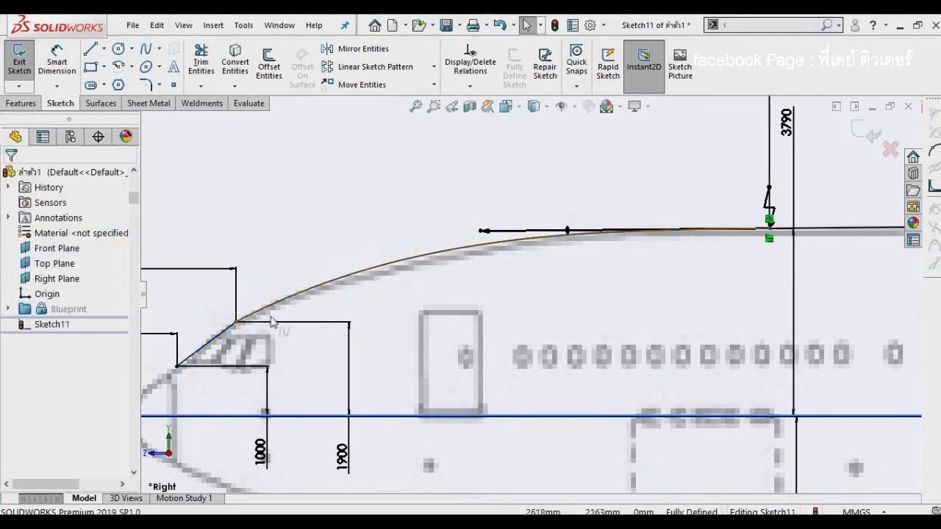
left_click(238, 325)
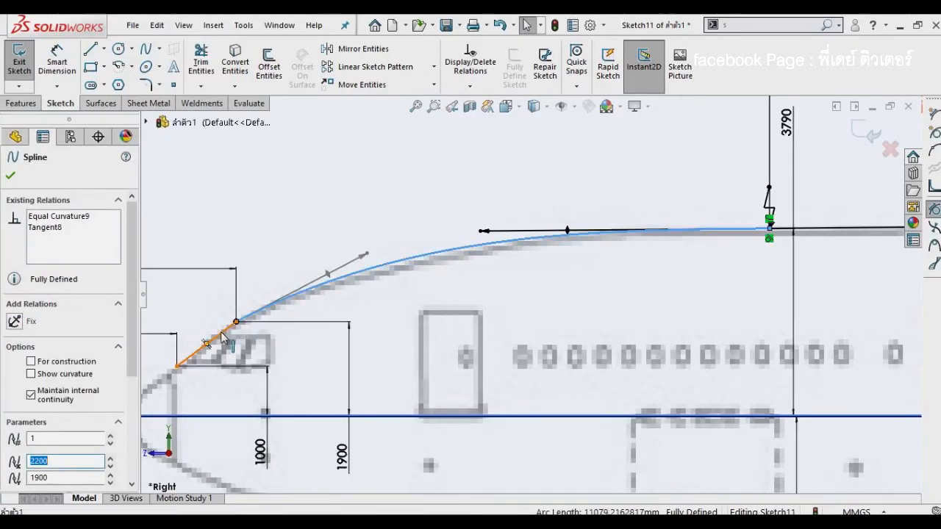
left_click(221, 338, "ctrl")
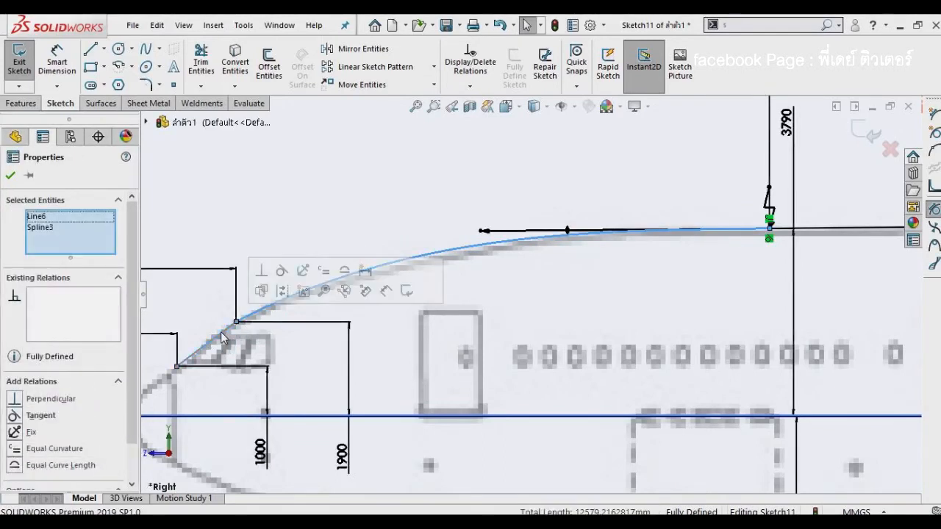
left_click(281, 270)
left_click(478, 353)
Step: Dimension the upper nose spline's front tangency handle and set its value to 6400
scroll(485, 341, "up", 4)
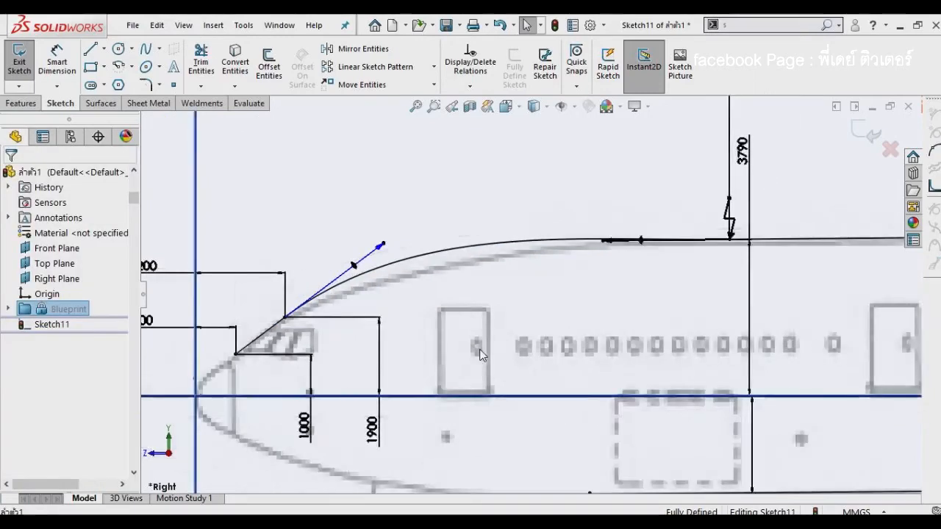
scroll(499, 315, "down", 2)
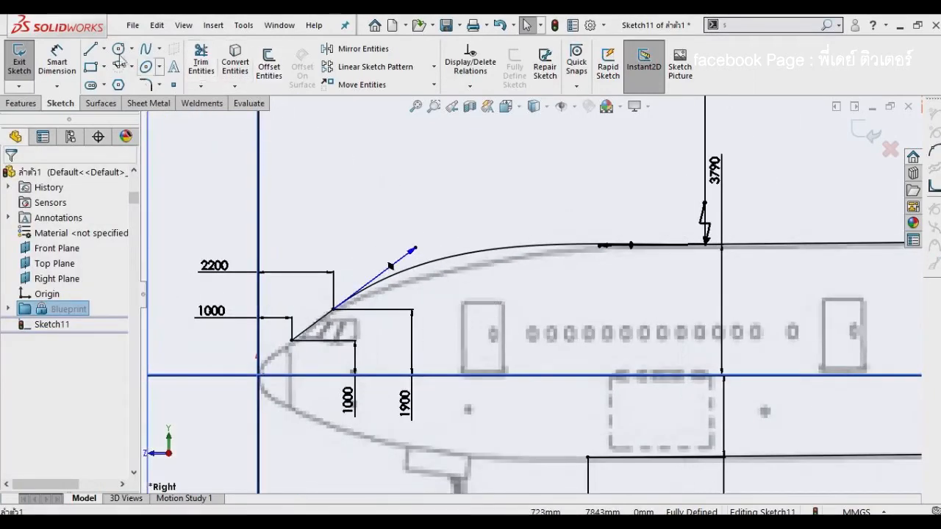
left_click(67, 57)
left_click(390, 266)
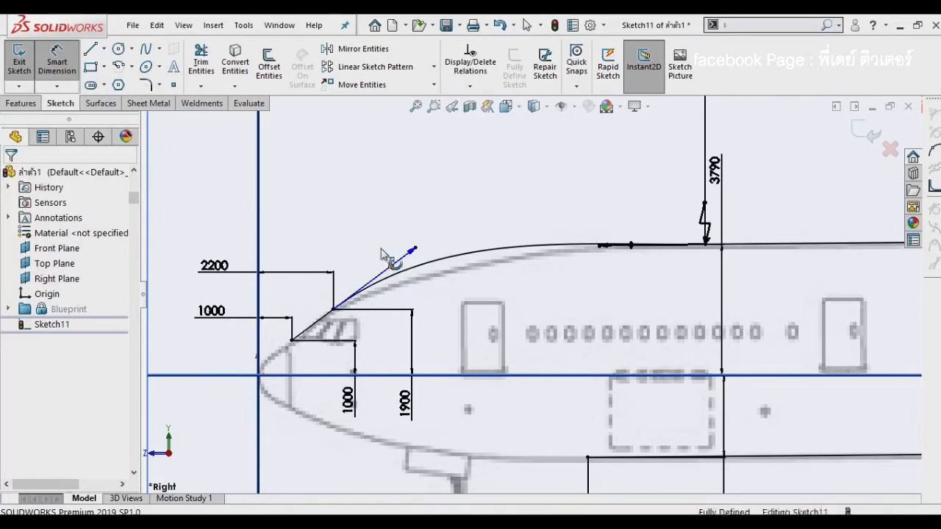
left_click(366, 214)
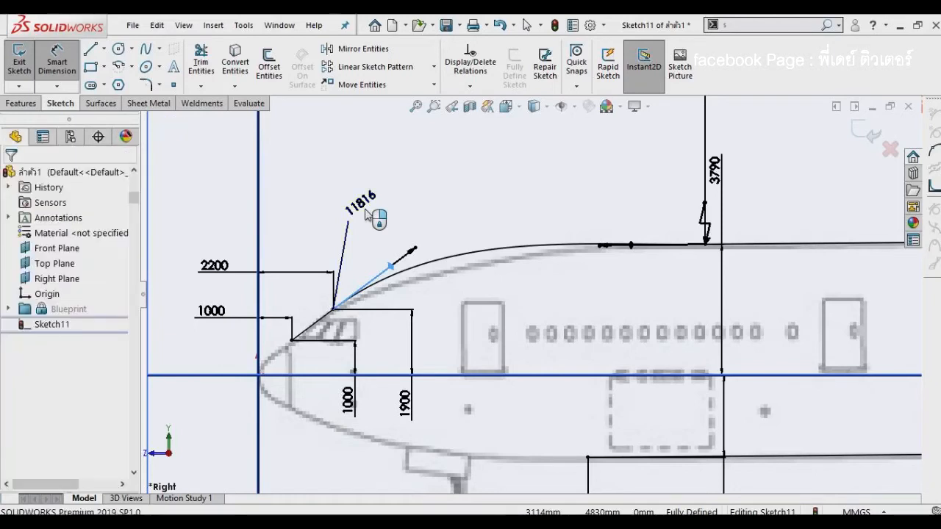
type("6400")
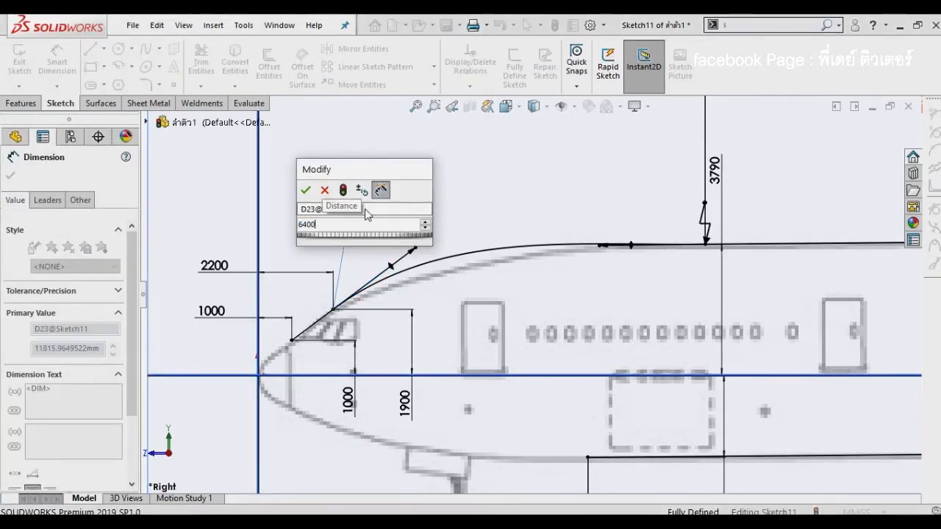
key("Return")
left_click(526, 200)
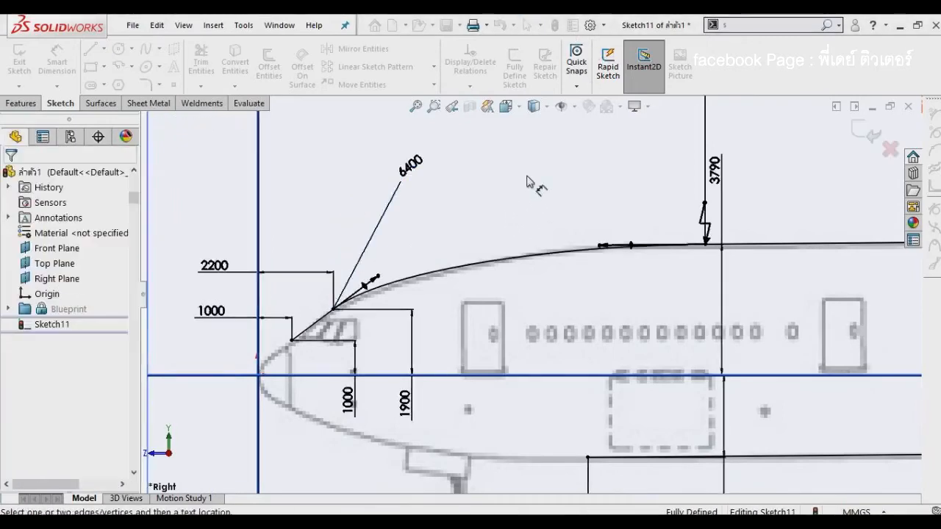
Step: Dimension the upper nose spline's rear tangency handle and set its value to 11000
left_click(632, 246)
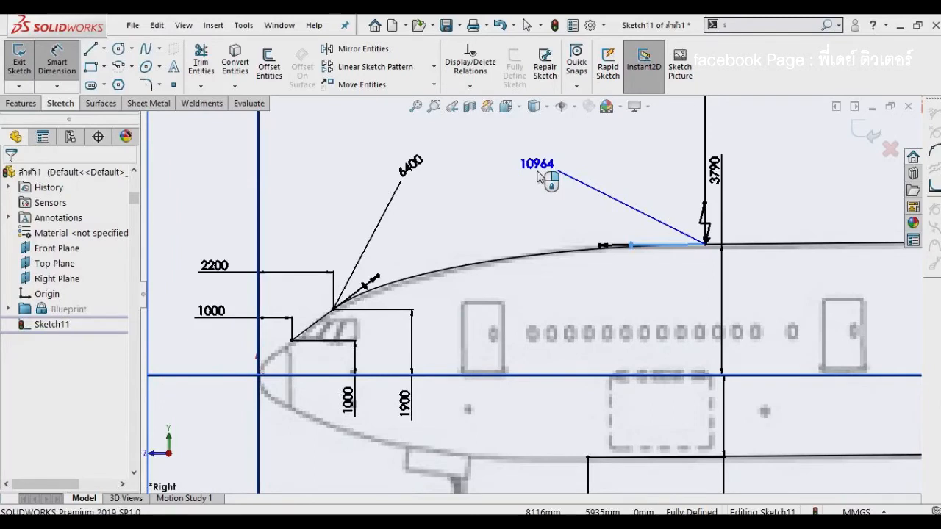
left_click(537, 176)
type("11000")
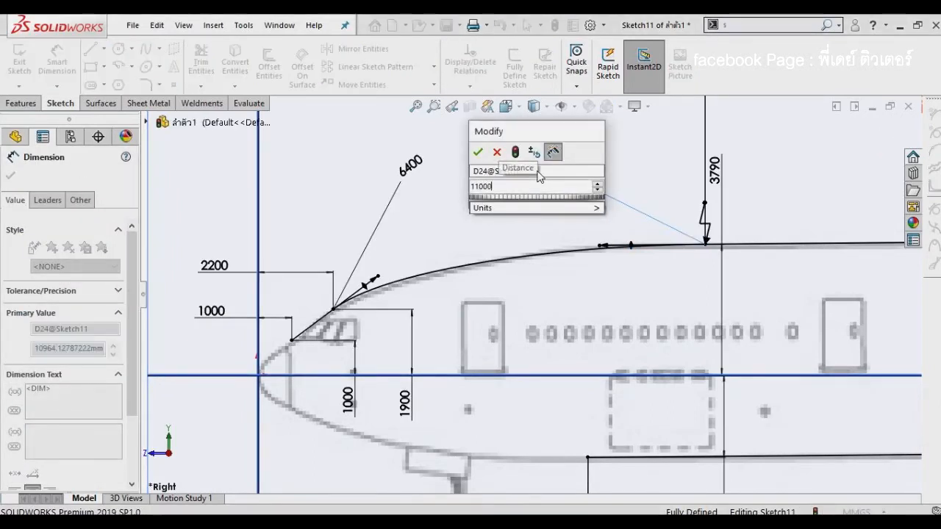
key("Return")
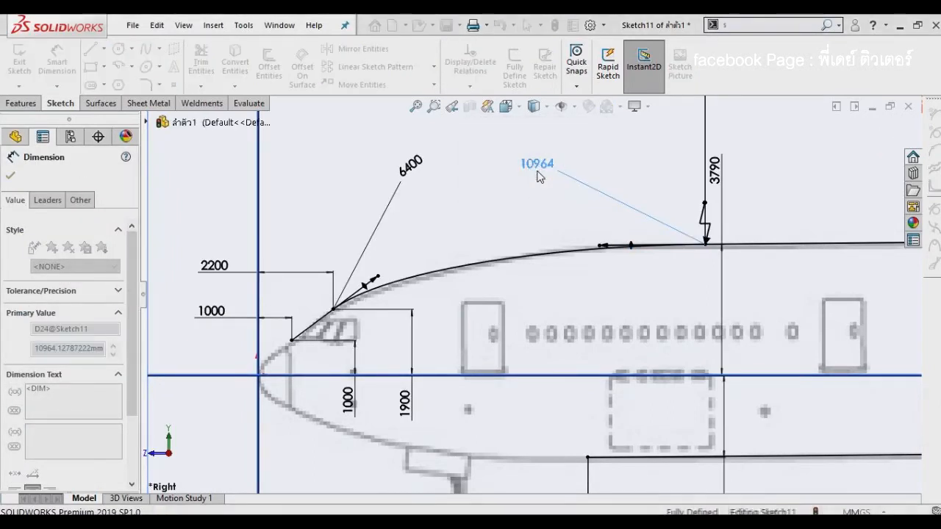
left_click(485, 212)
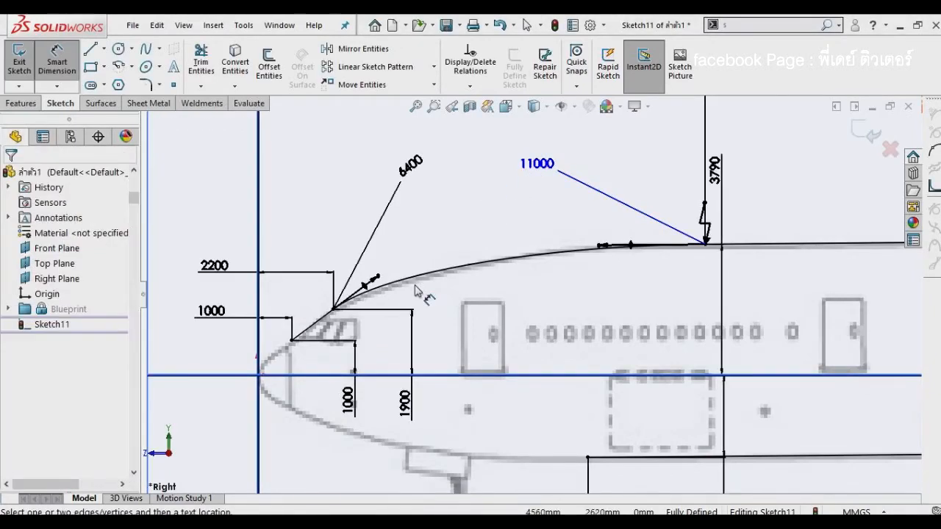
scroll(414, 292, "down", 1)
scroll(697, 264, "up", 4)
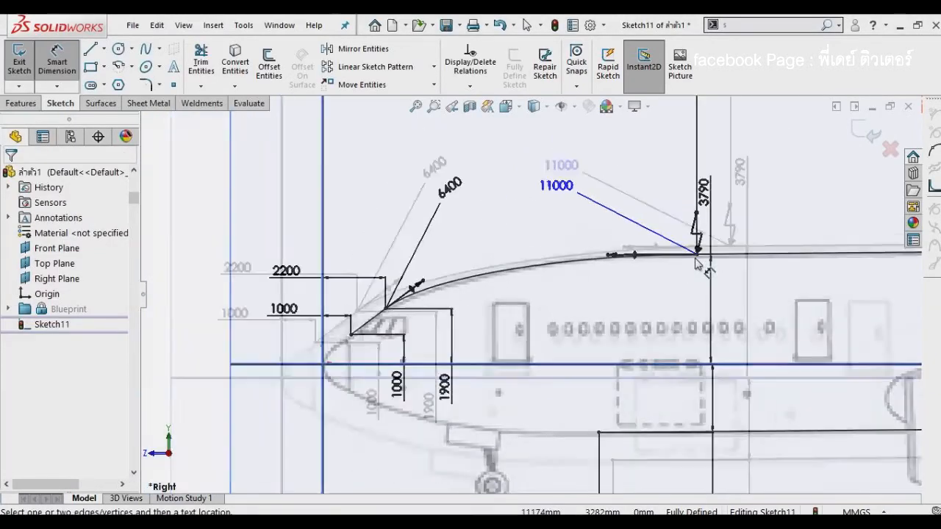
scroll(508, 378, "down", 2)
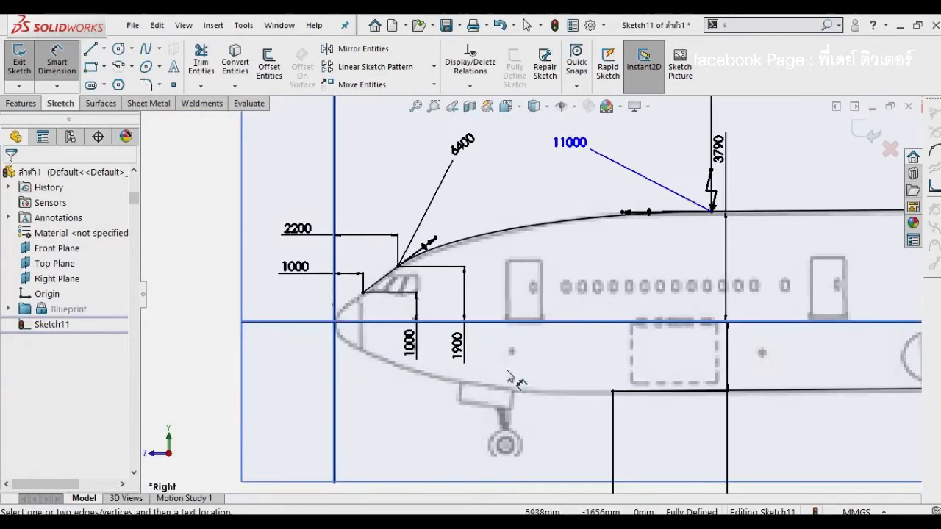
right_click(551, 302)
left_click(587, 321)
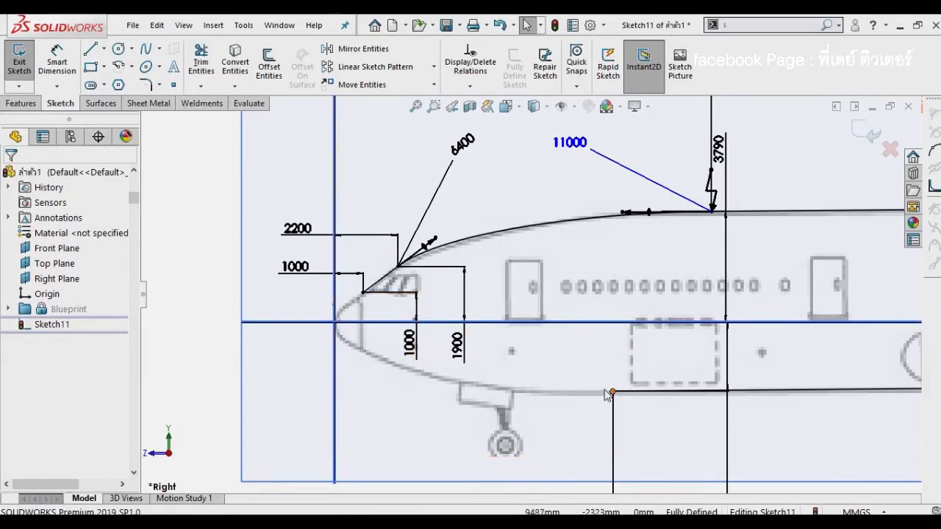
Step: Draw a two-point lower nose spline from the lower fuselage line's front endpoint to the nose tip on the horizontal centreline
left_click(206, 87)
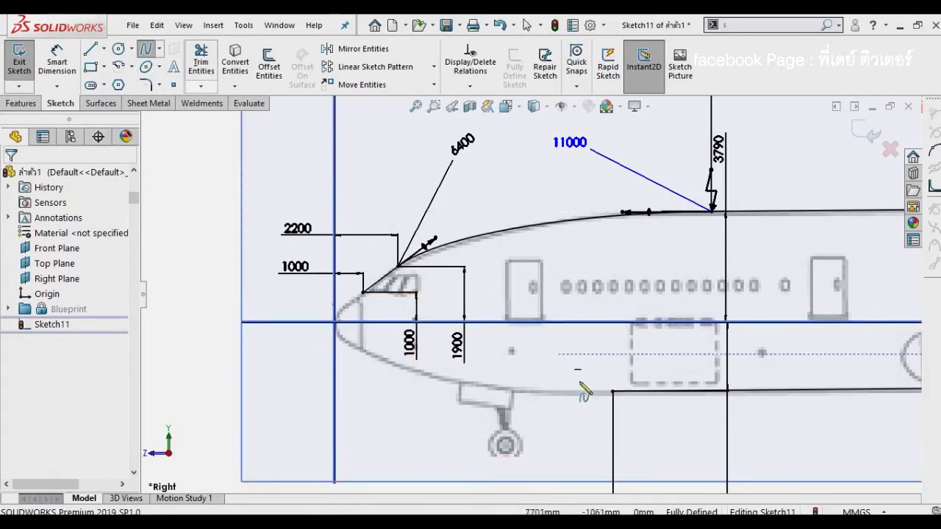
left_click(339, 335)
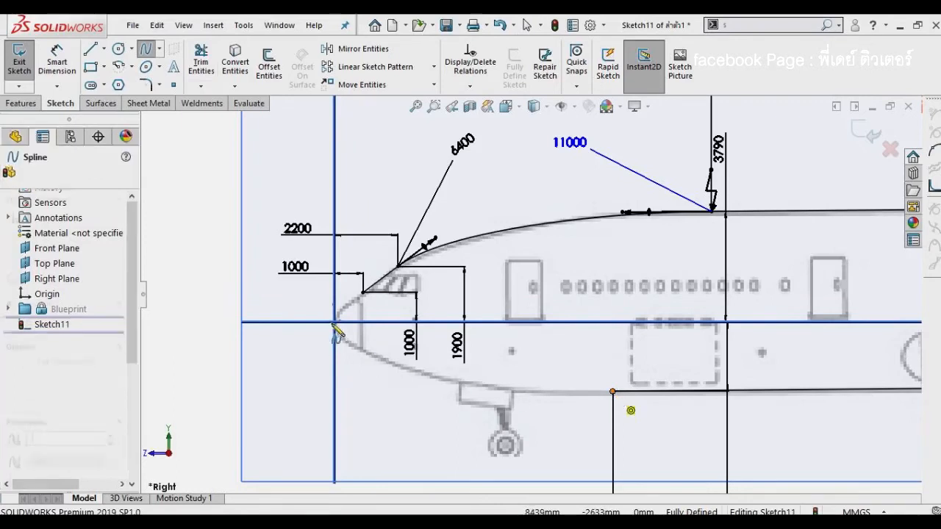
right_click(376, 380)
left_click(384, 381)
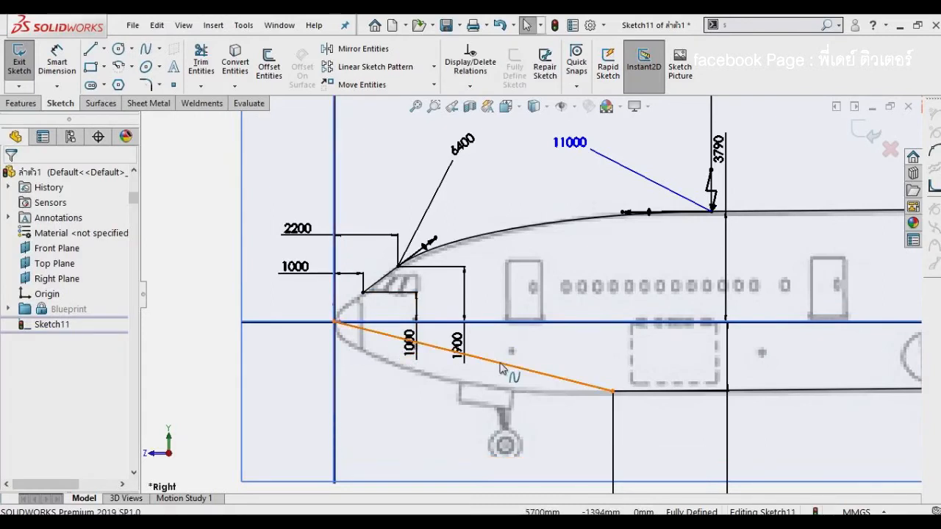
Step: Bend the lower nose spline downward with its nose-tip handle so it roughly follows the blueprint's lower nose outline
left_click(500, 370)
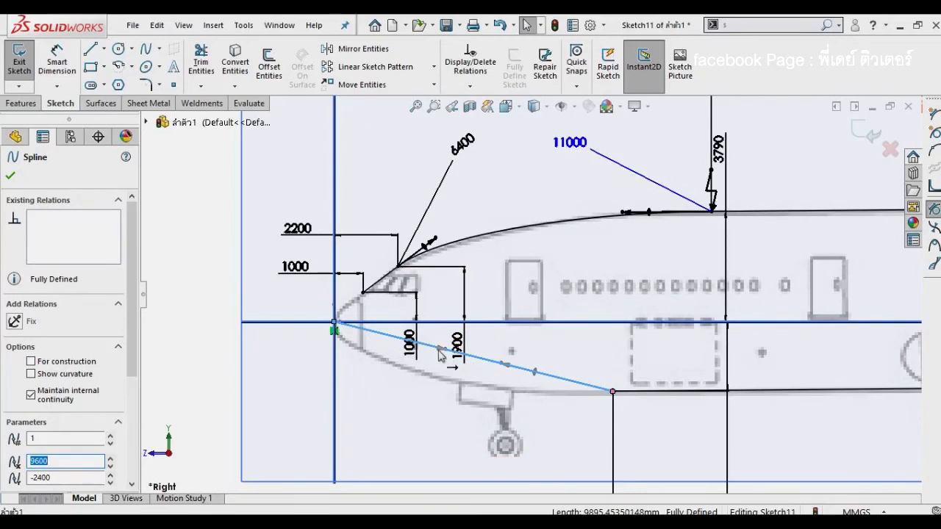
left_click(411, 377)
key("Escape")
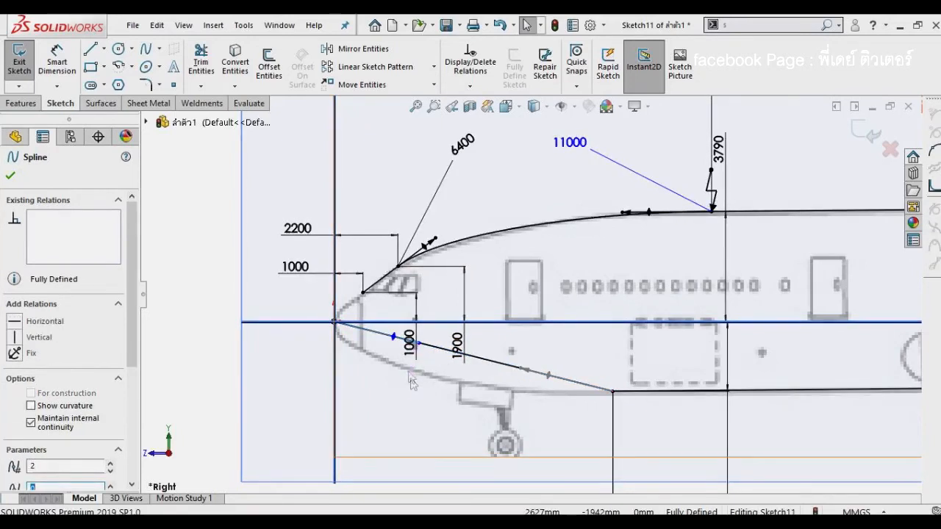
left_click_drag(393, 338, 370, 370)
left_click(217, 384)
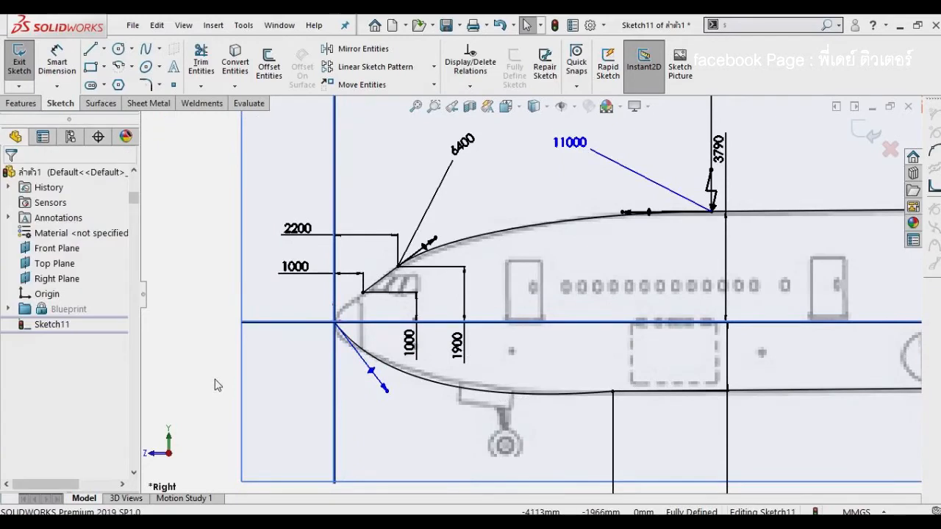
Step: Add a Vertical relation to the lower nose spline's tangency handle at the nose tip
left_click(383, 392)
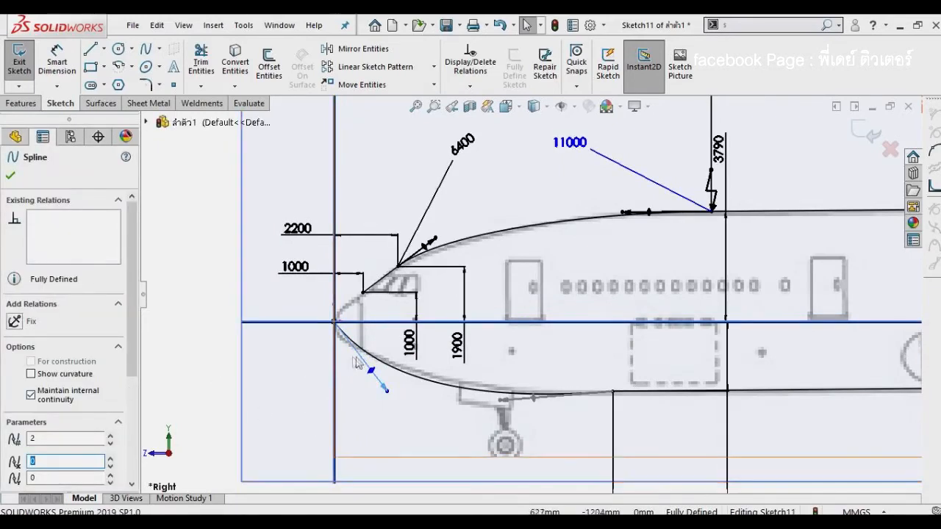
key("Escape")
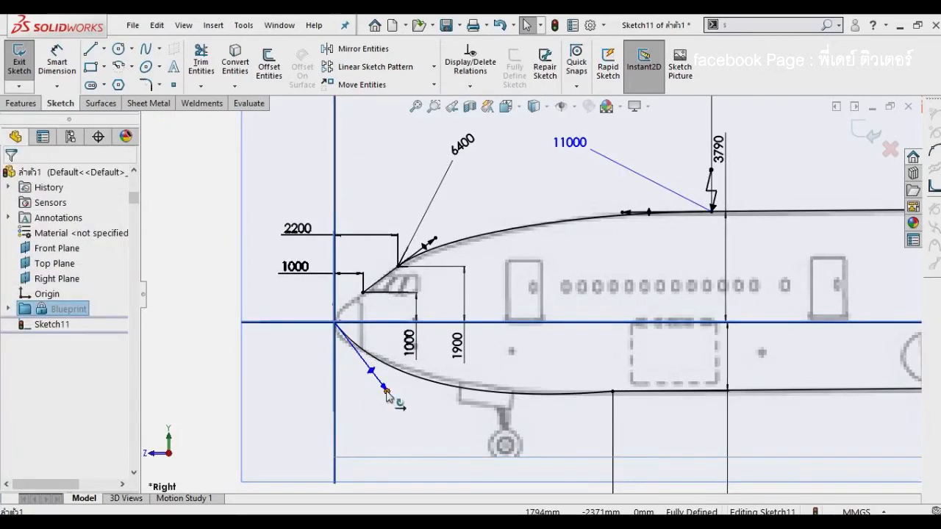
left_click(383, 388)
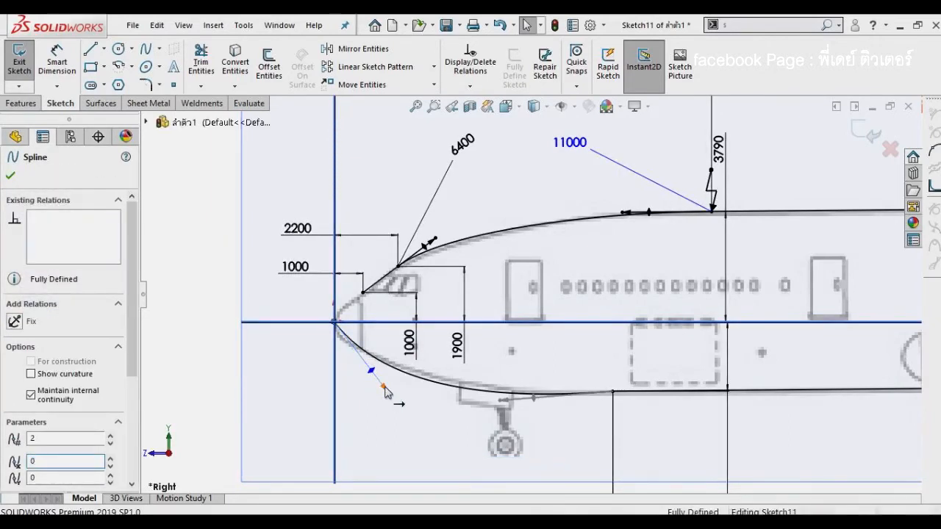
left_click(384, 388)
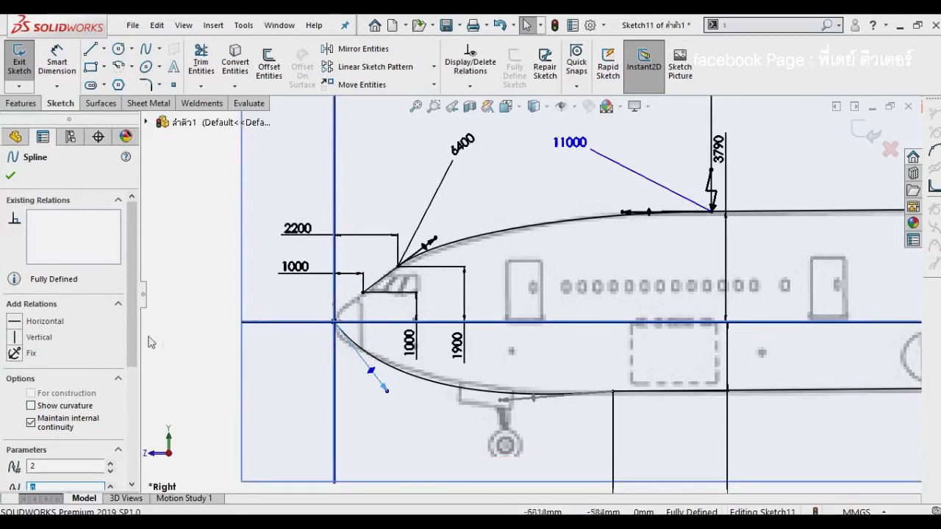
left_click(15, 337)
left_click(198, 354)
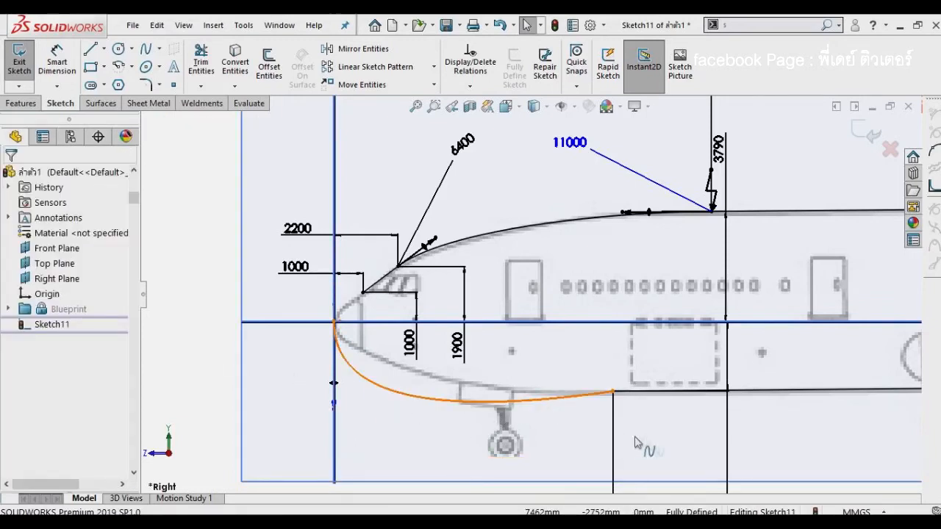
Step: Add an Equal Curvature relation between the lower nose spline and the lower fuselage line
left_click(588, 396)
left_click(669, 391)
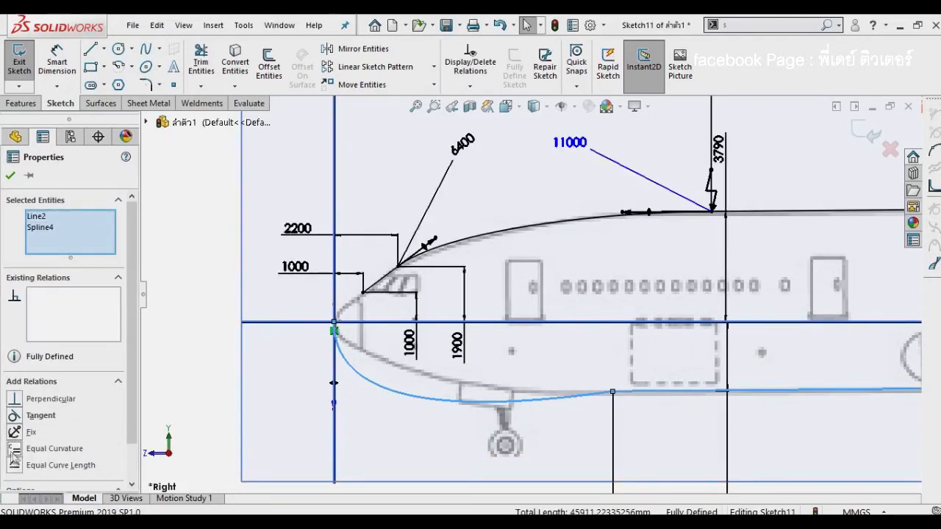
left_click(14, 450)
left_click(268, 313)
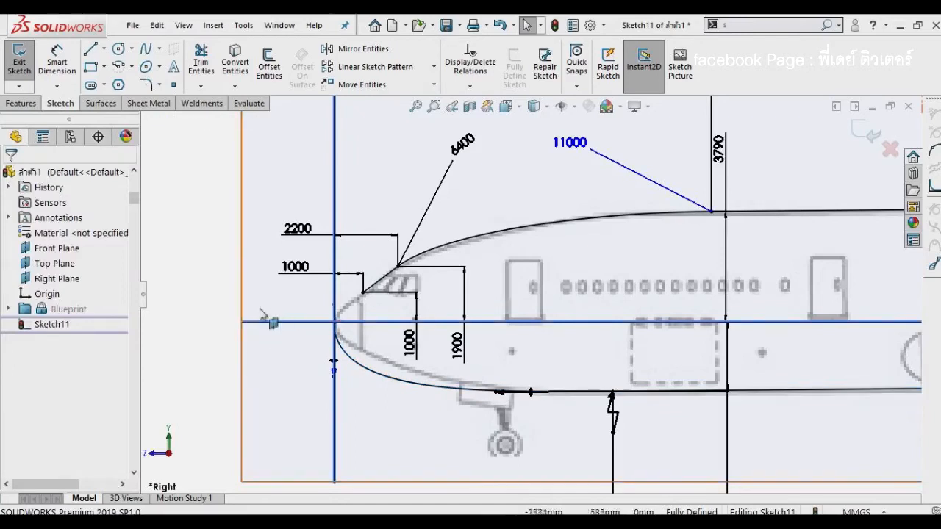
Step: Dimension the lower nose spline's rear tangency handle at 13000 and move the dimension text above the lower fuselage line
left_click(55, 63)
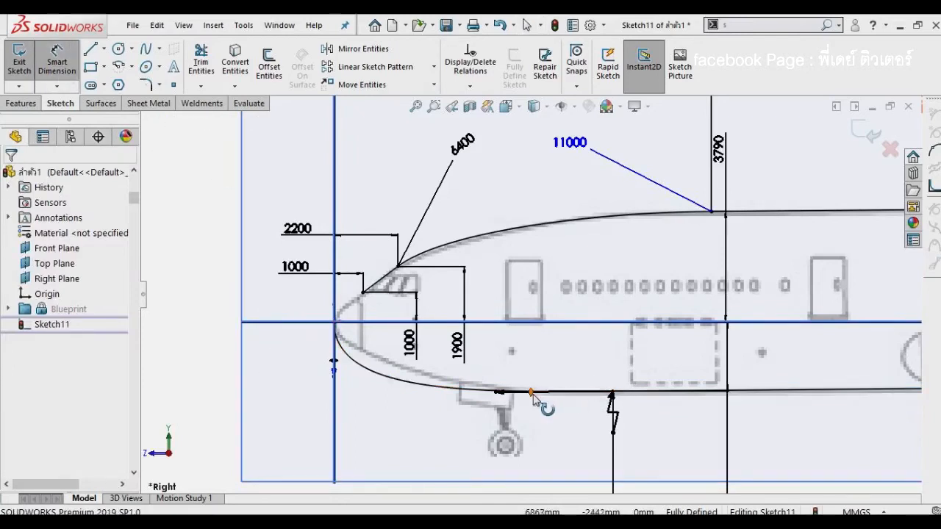
left_click(547, 393)
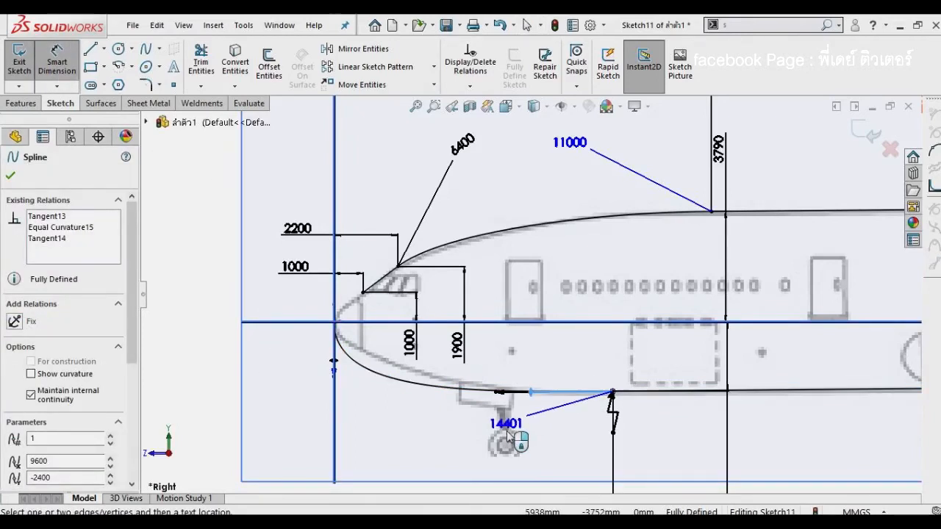
left_click(507, 431)
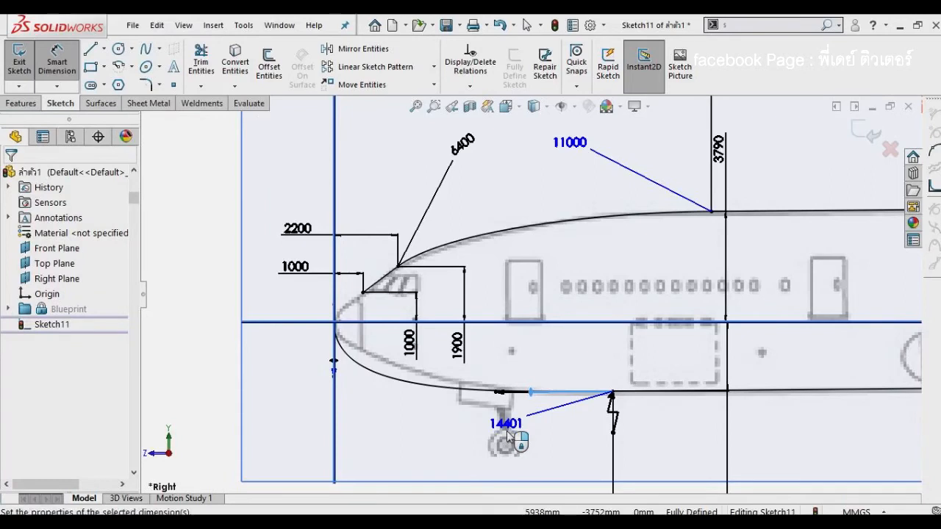
type("1300")
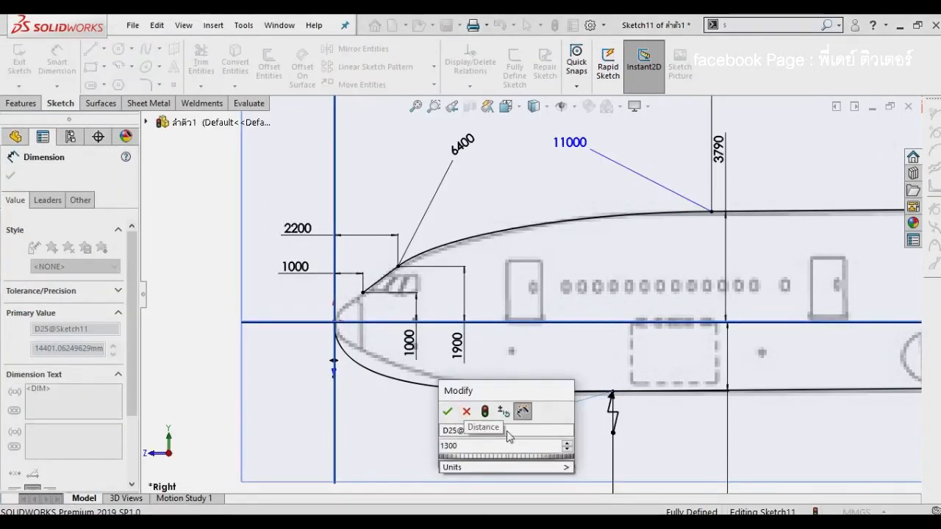
type("0")
key("Return")
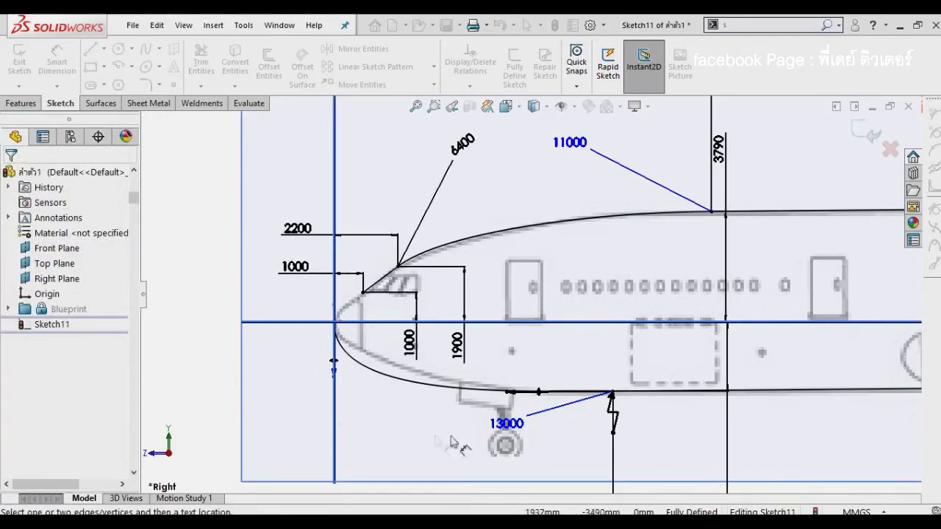
left_click_drag(506, 429, 560, 376)
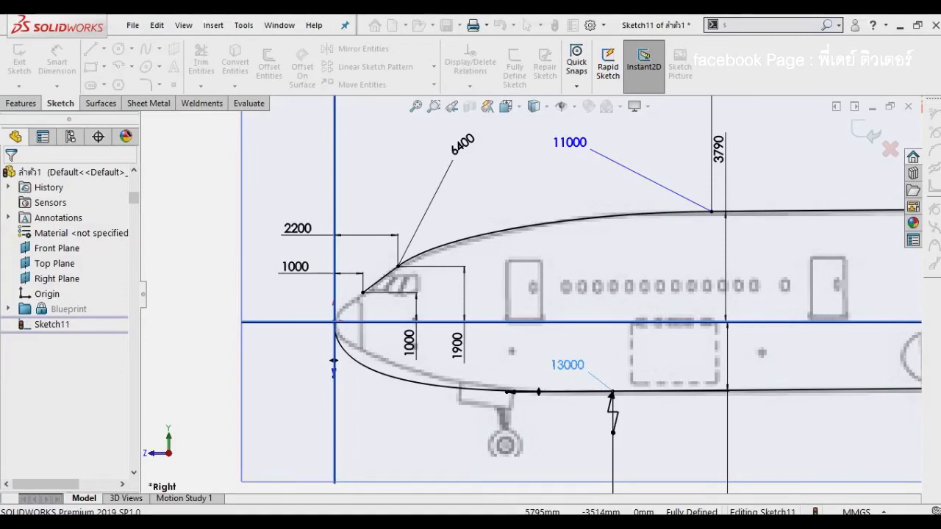
left_click(219, 378)
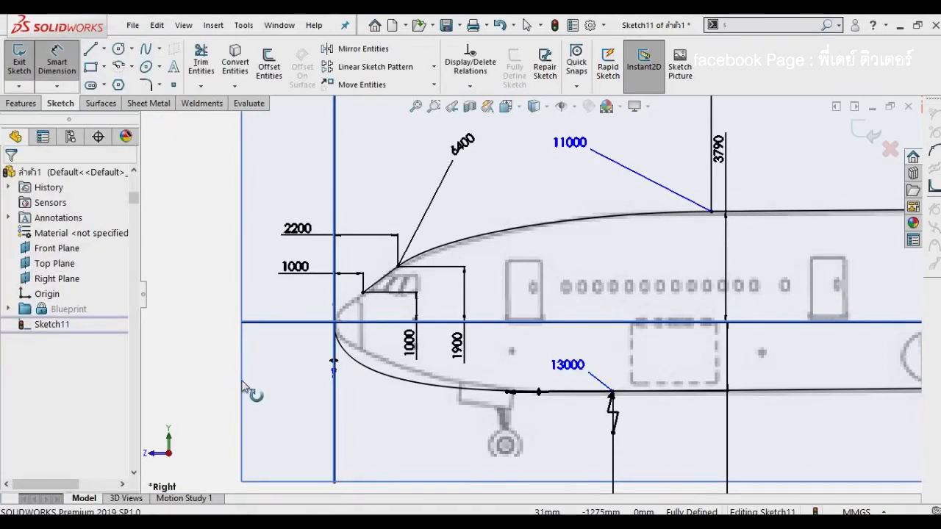
Step: Dimension the lower nose spline's tangency handle at the nose tip at 4000
left_click(278, 395)
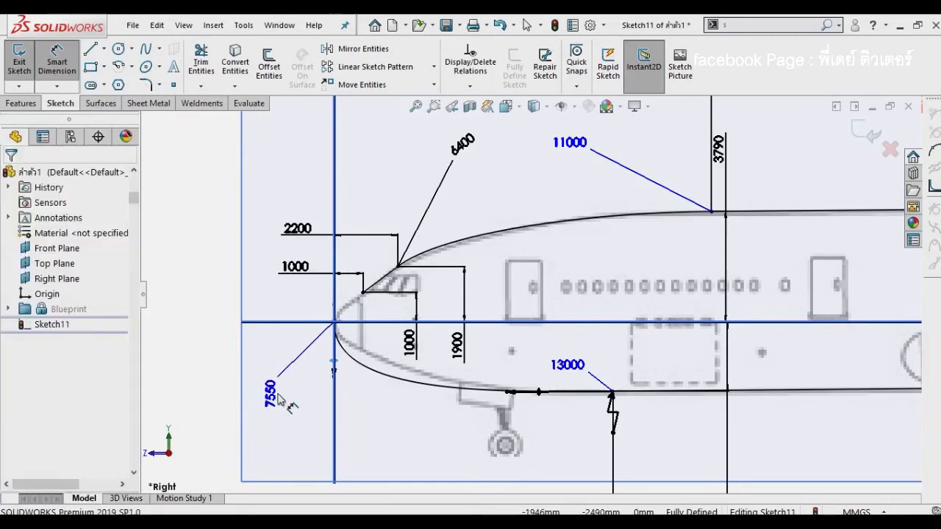
double_click(272, 394)
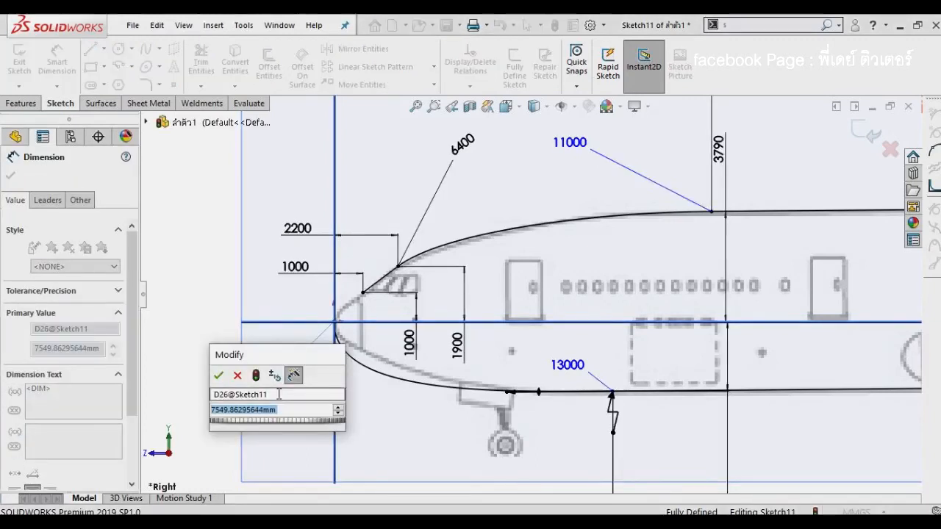
type("4000")
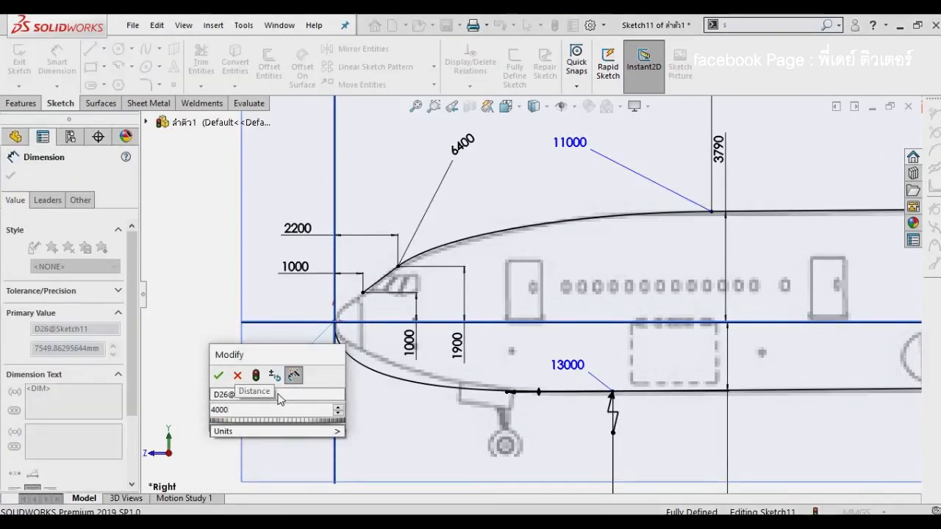
key("Return")
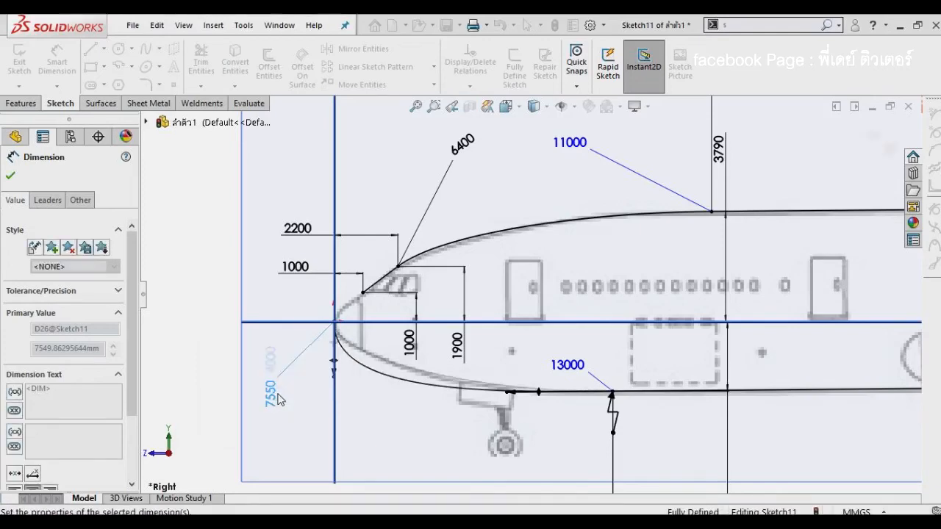
left_click(213, 372)
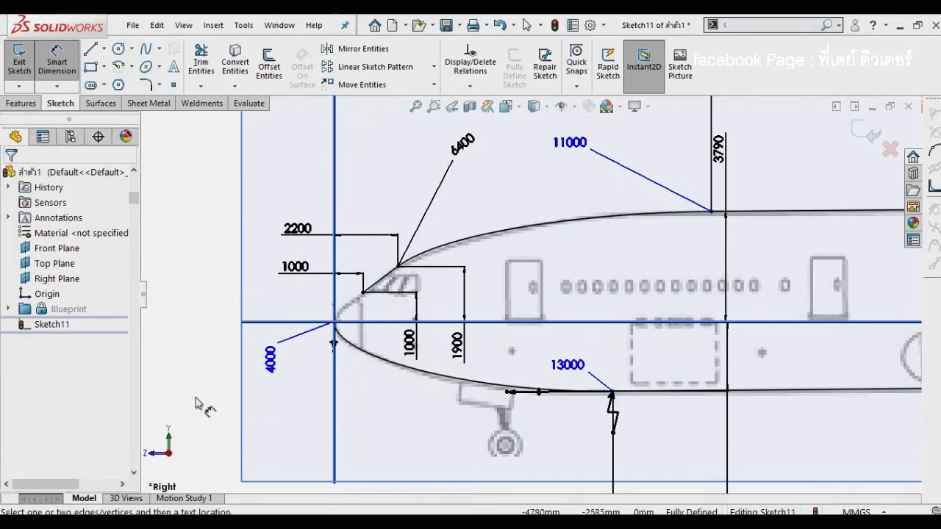
Step: Draw a two-point spline from the lower end of the sloped windshield line to the nose tip
scroll(368, 318, "down", 5)
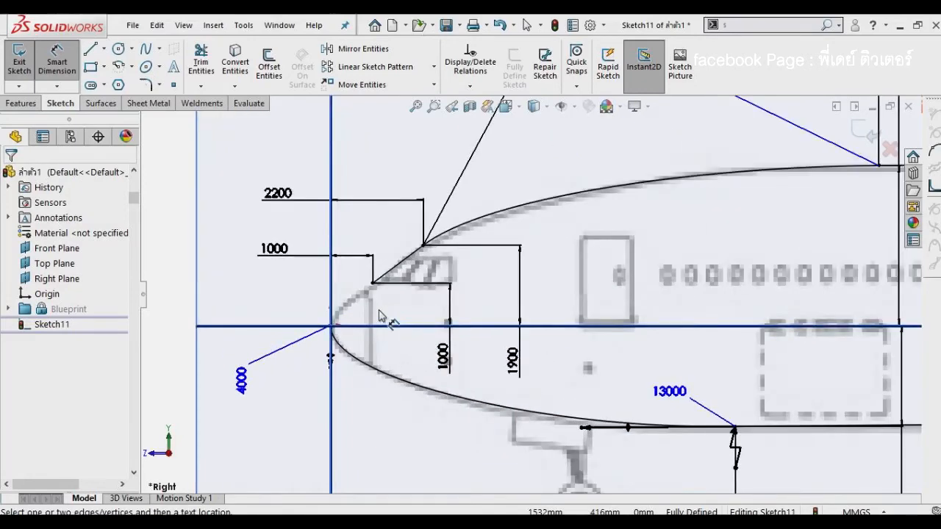
left_click(147, 50)
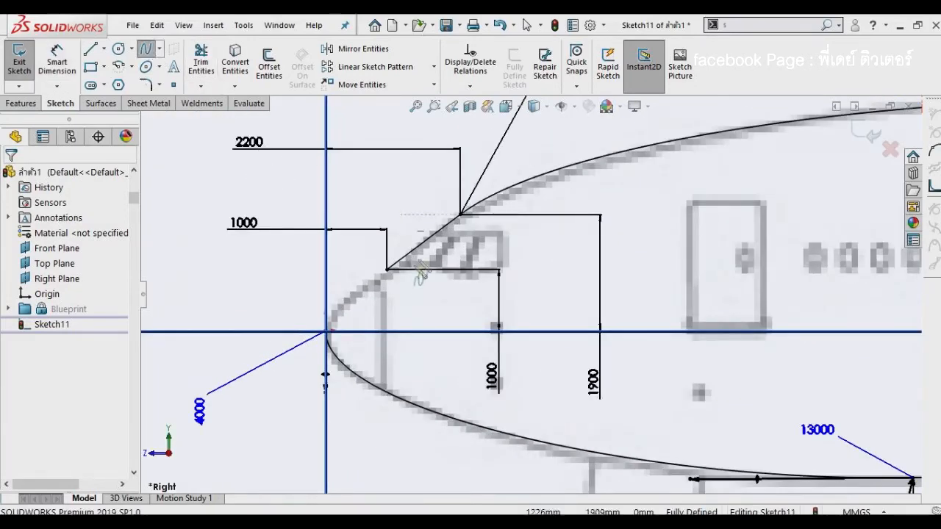
left_click(328, 332)
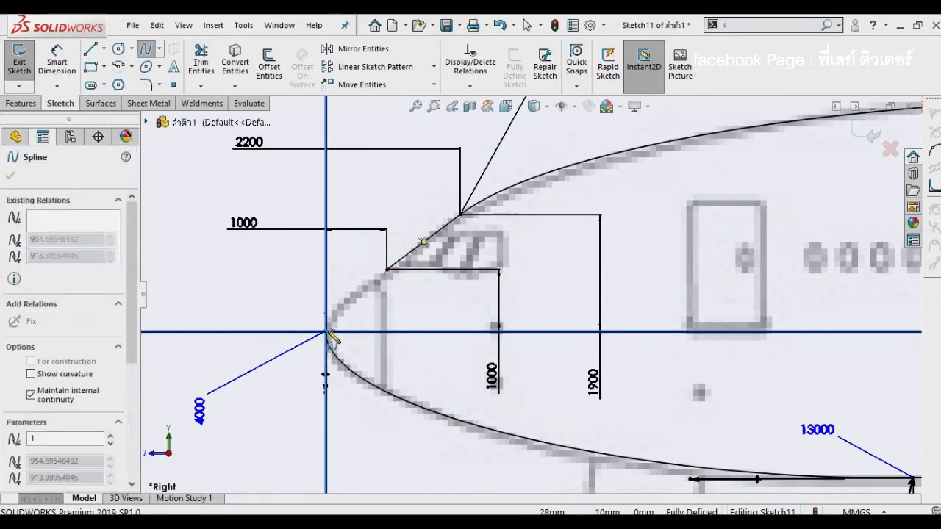
left_click(327, 333)
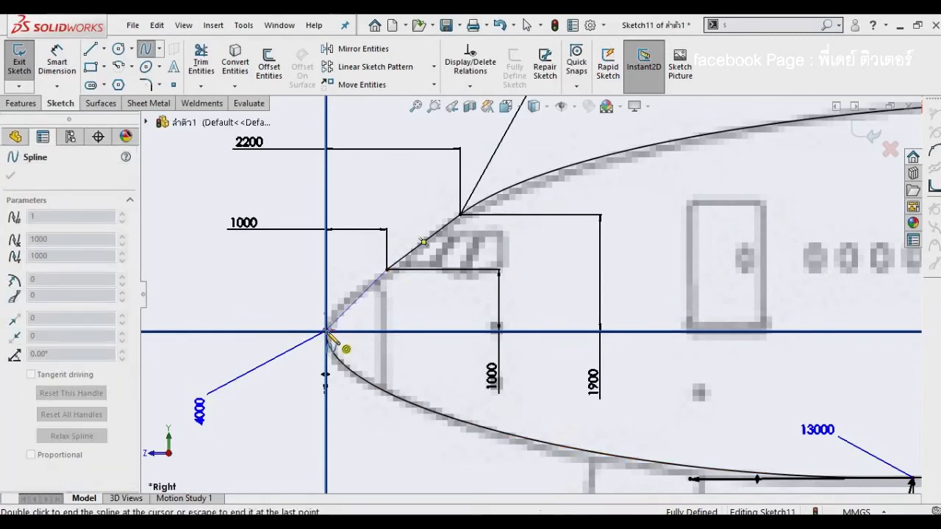
right_click(281, 281)
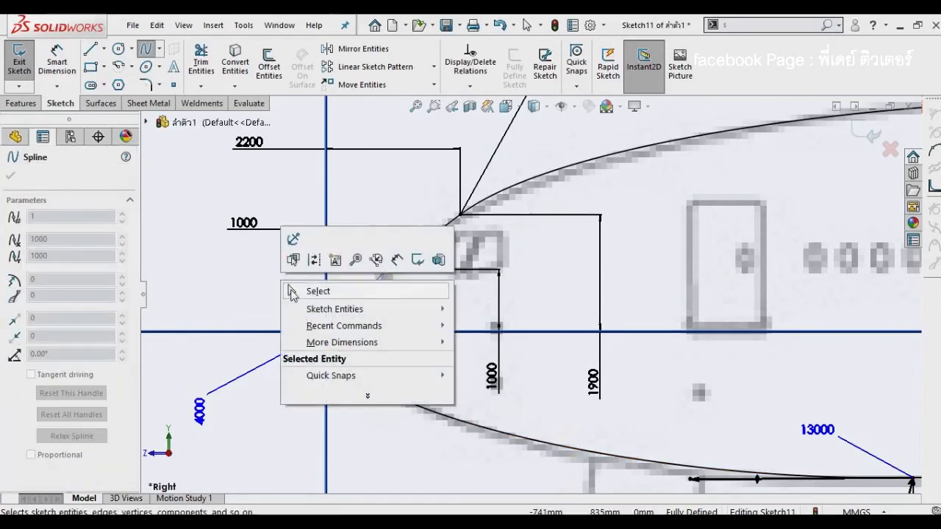
left_click(293, 292)
Step: Add a Tangent relation between the sloped windshield line and the short upper nose-tip spline
scroll(395, 304, "down", 2)
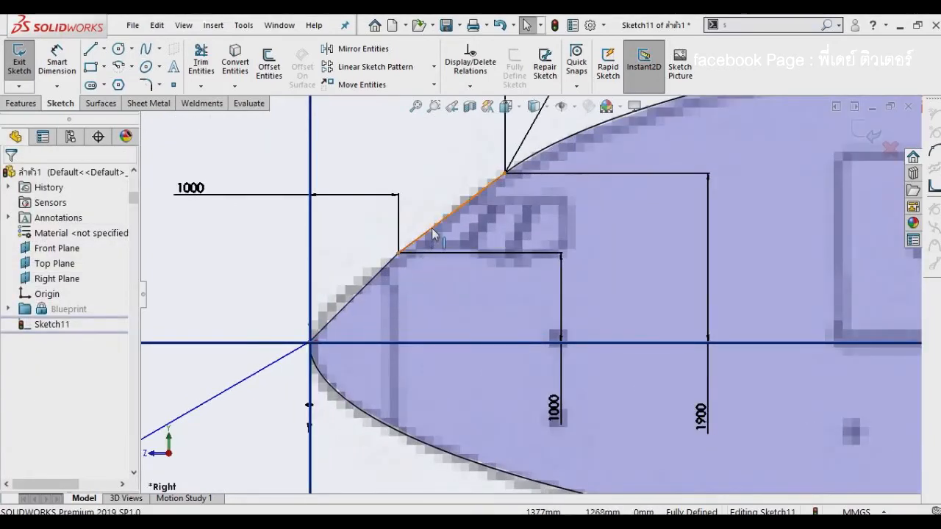
left_click(434, 234)
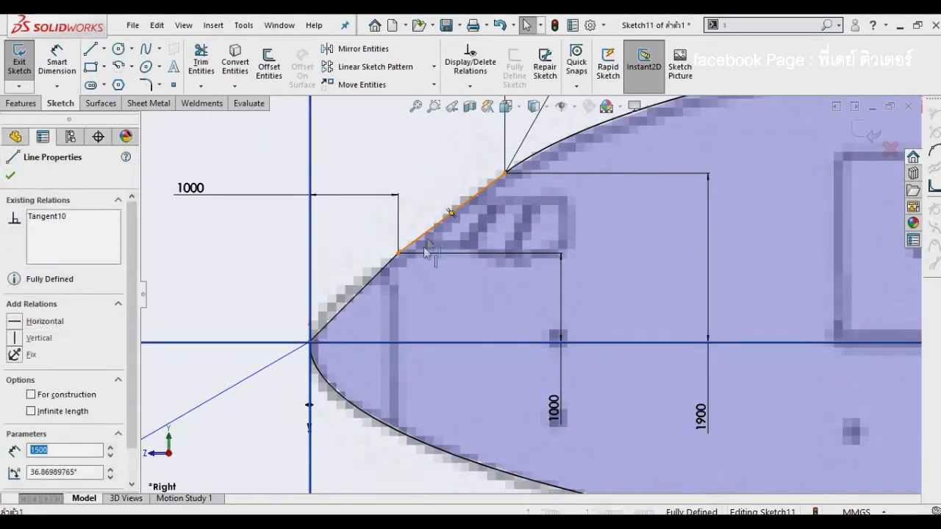
left_click(380, 269, "ctrl")
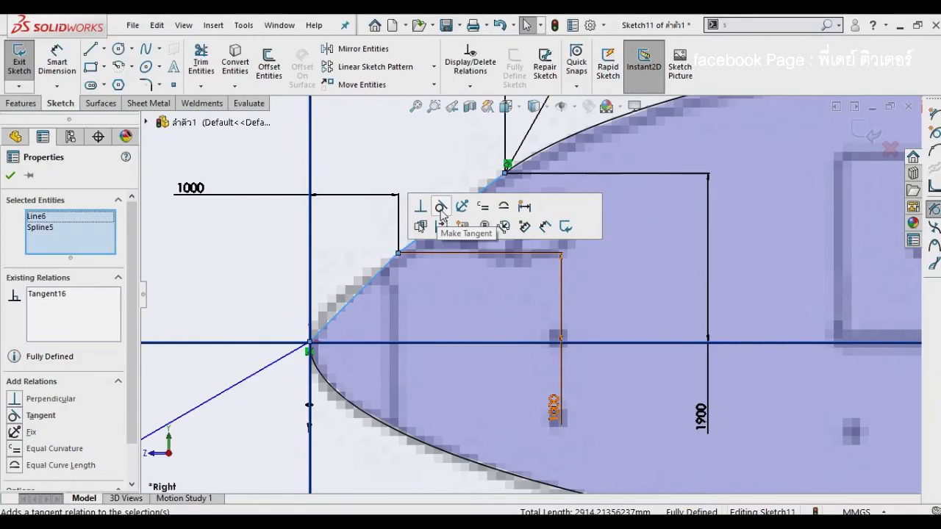
left_click(252, 304)
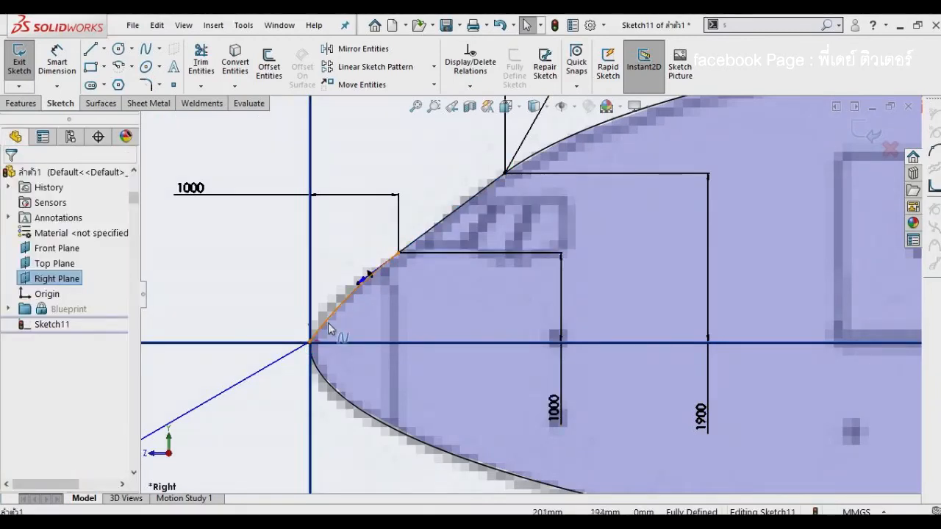
Step: Bend the short upper nose-tip spline outward with its handle at the nose tip and make that handle Vertical
left_click(328, 324)
left_click_drag(323, 323, 304, 315)
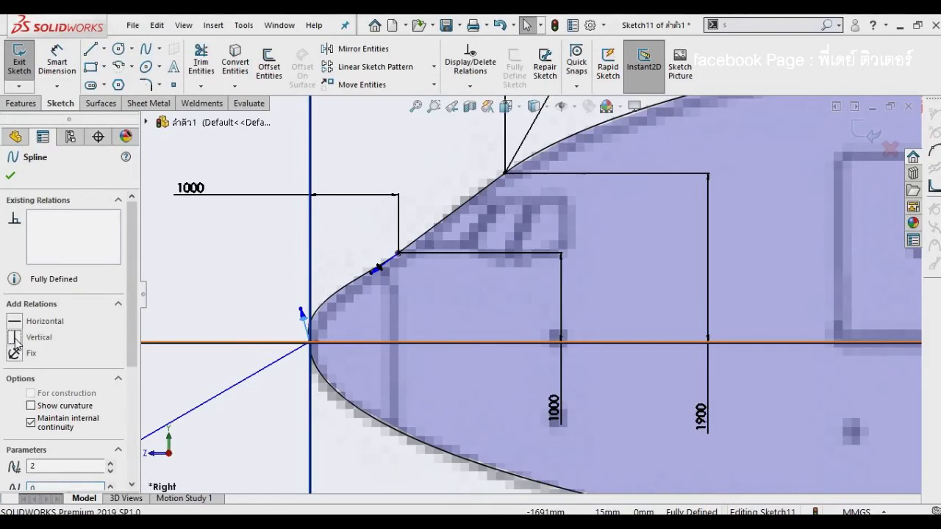
left_click(11, 177)
Step: Dimension the short nose-tip spline's tangency handle at the windshield line's lower end at 1200
left_click(57, 62)
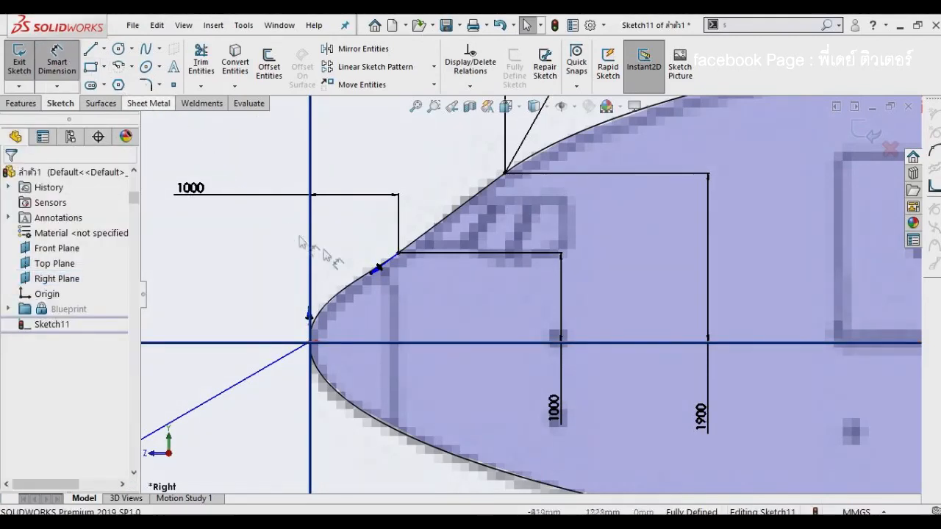
left_click(364, 244)
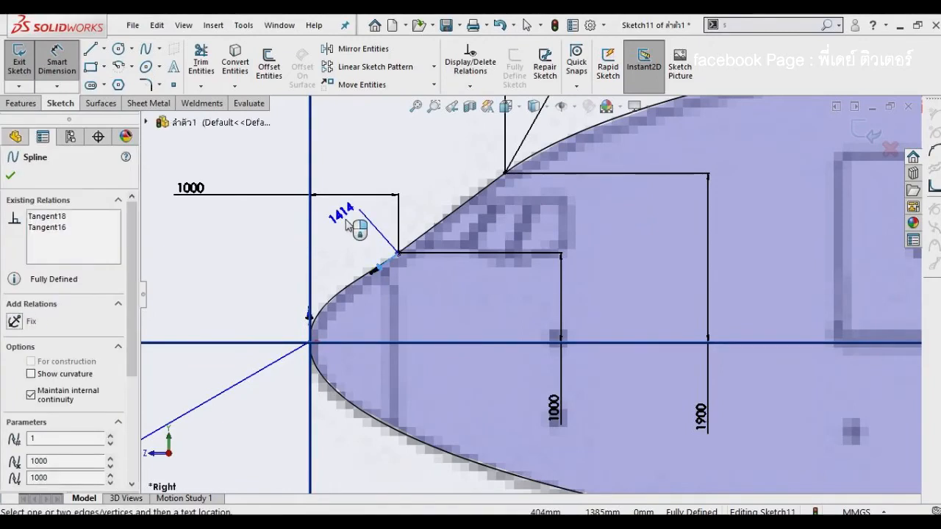
left_click(350, 224)
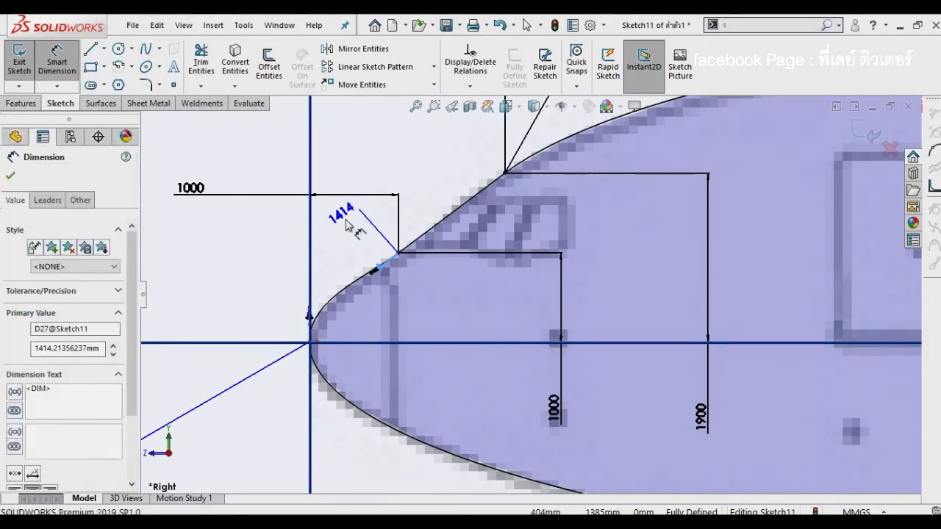
type("1200")
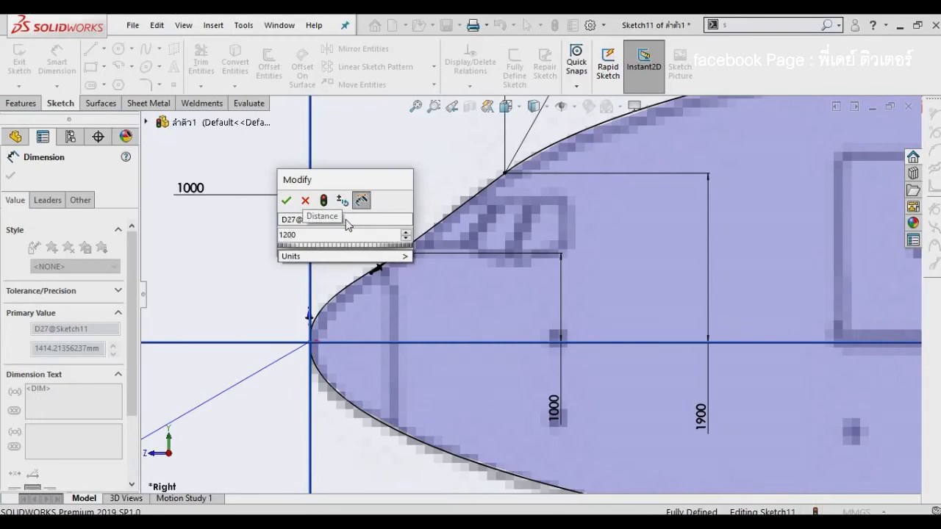
key("Return")
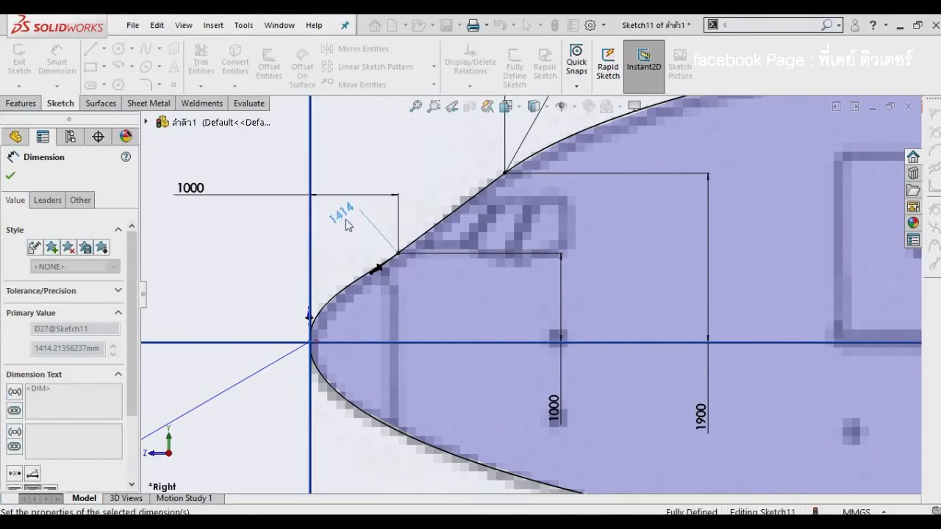
left_click(261, 264)
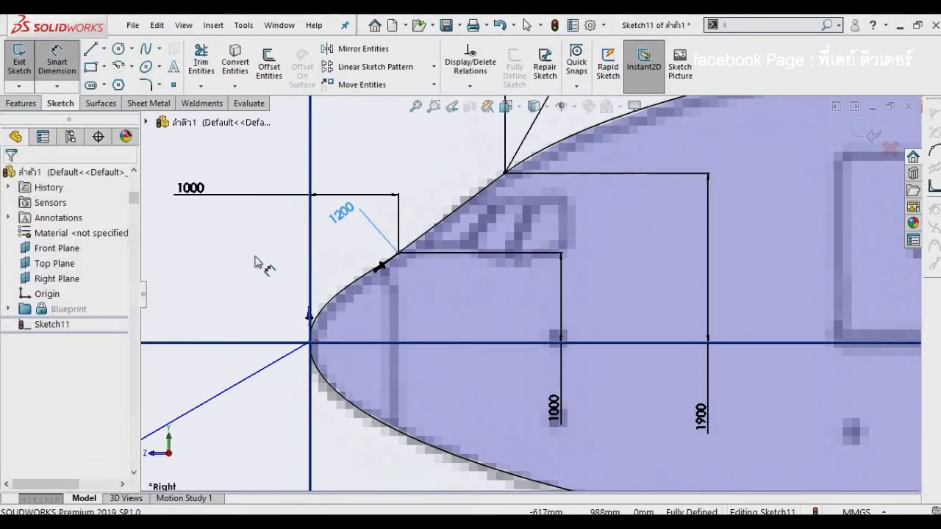
Step: Dimension the short nose-tip spline's vertical handle at the nose tip at 1200
left_click(310, 317)
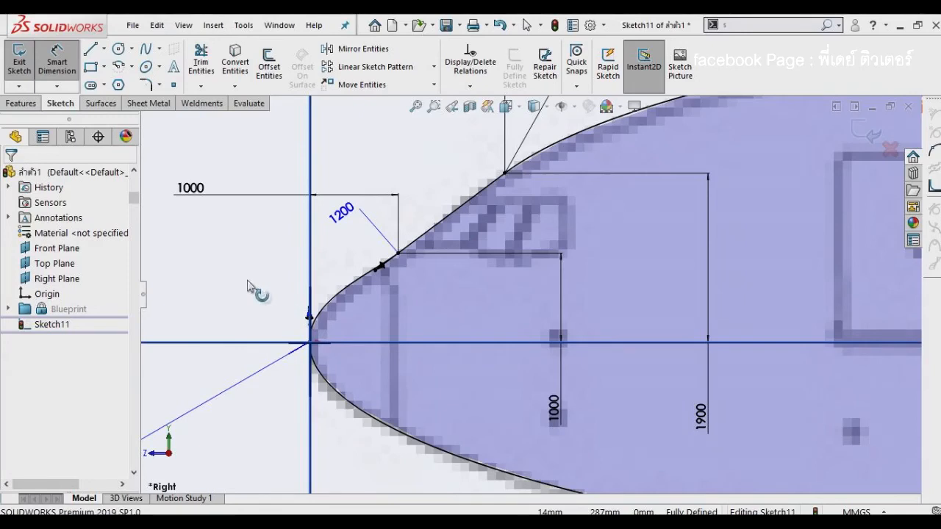
left_click(226, 264)
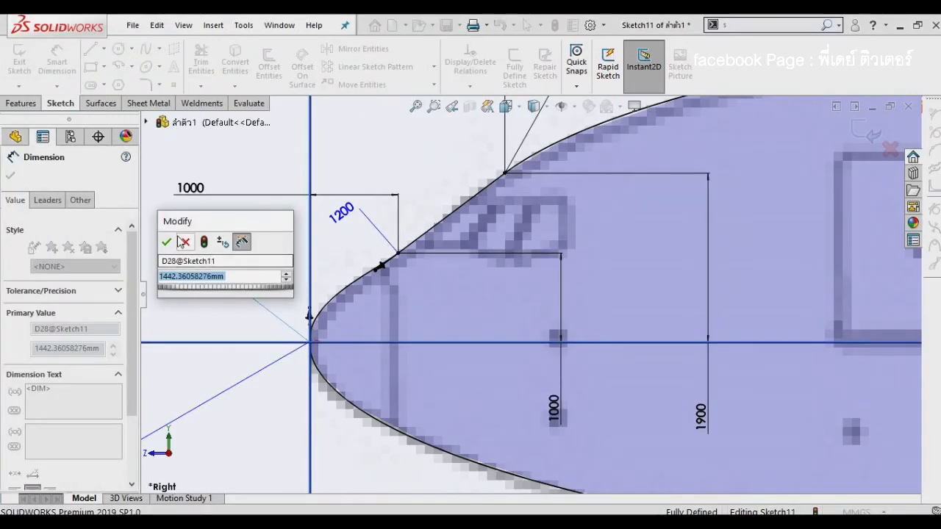
type("1200")
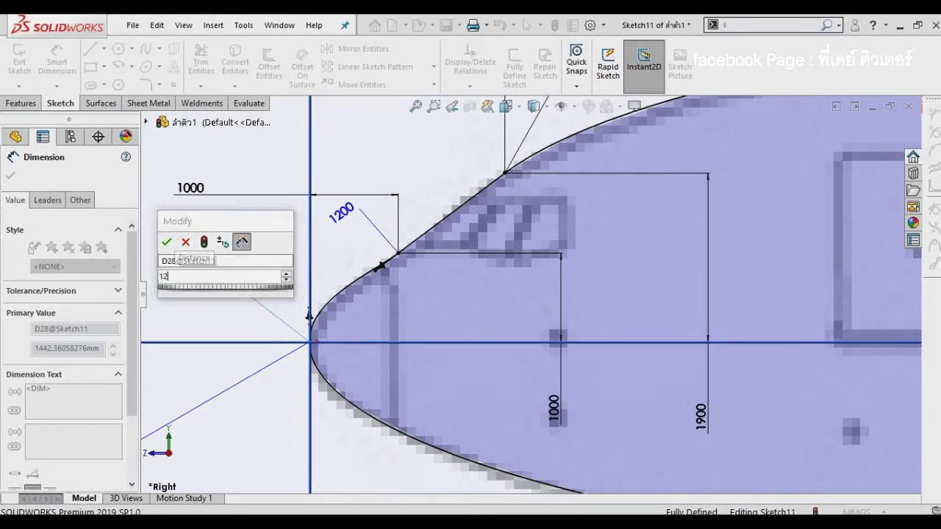
left_click(183, 241)
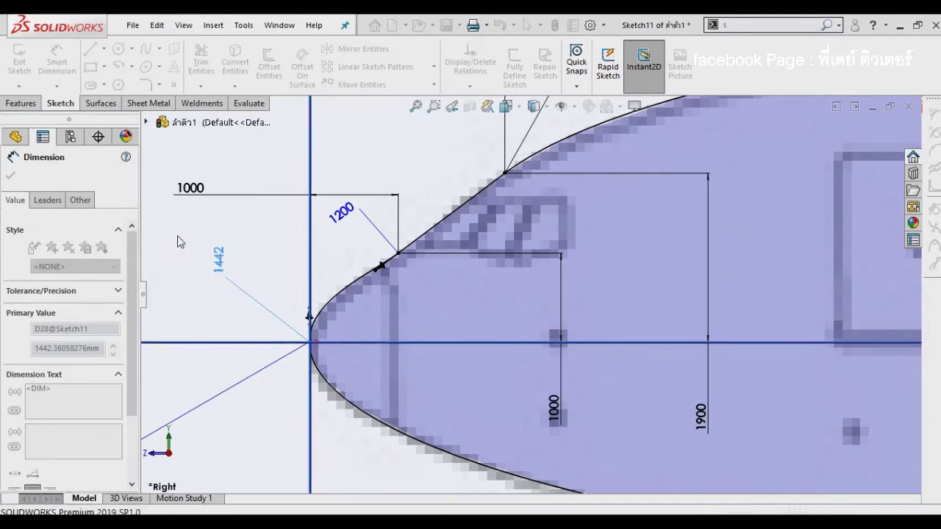
left_click(253, 247)
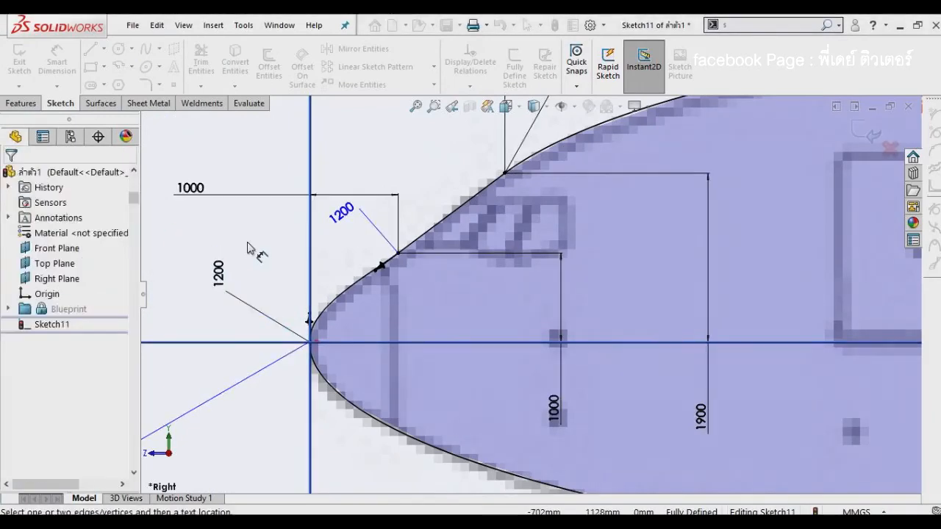
Step: Examine the whole closed fuselage side profile against the side-view blueprint and in an oblique 3D view
scroll(524, 265, "up", 2)
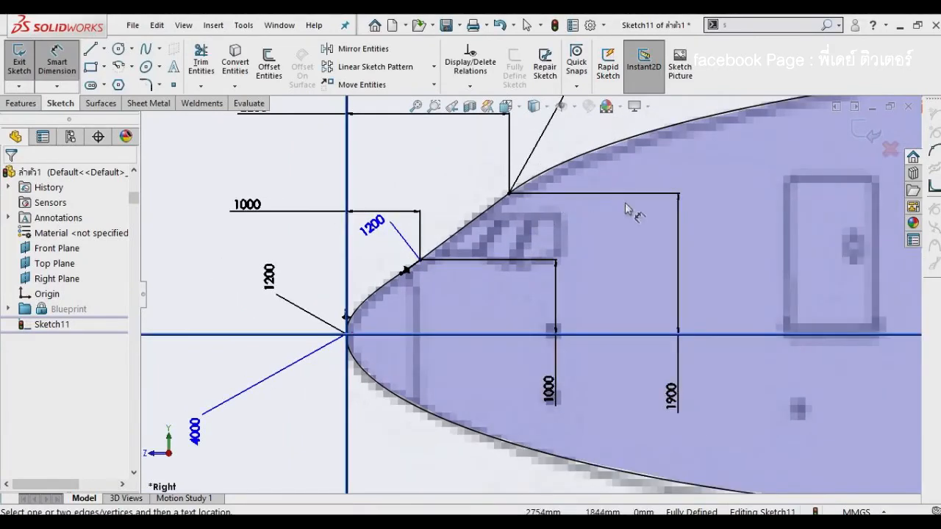
scroll(627, 204, "up", 2)
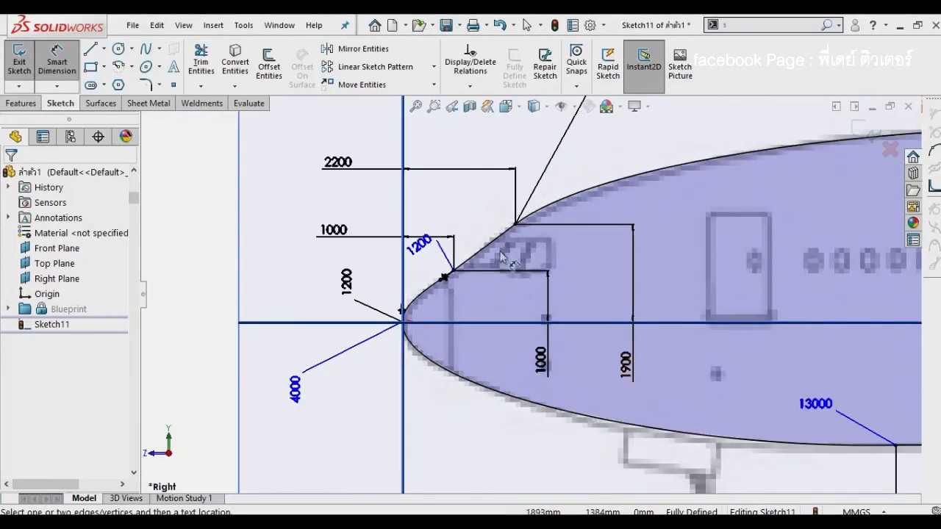
scroll(639, 300, "up", 2)
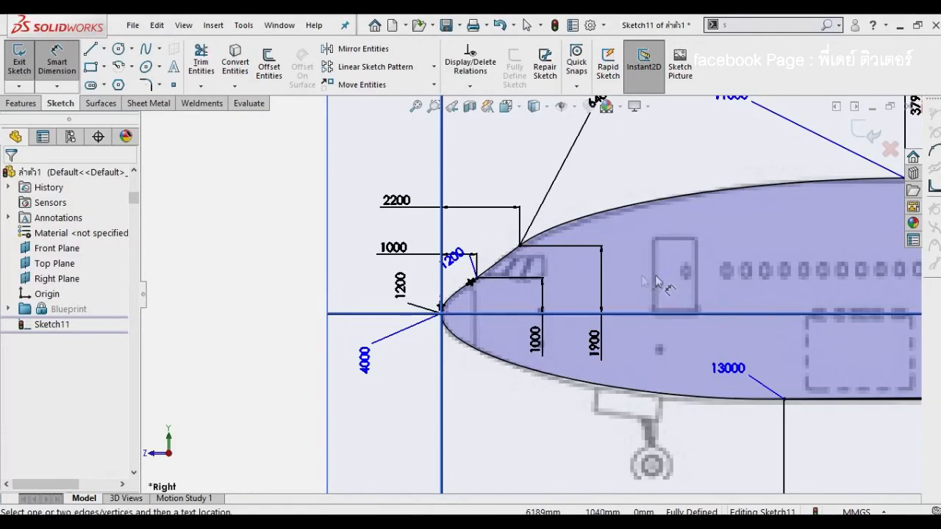
left_click(416, 107)
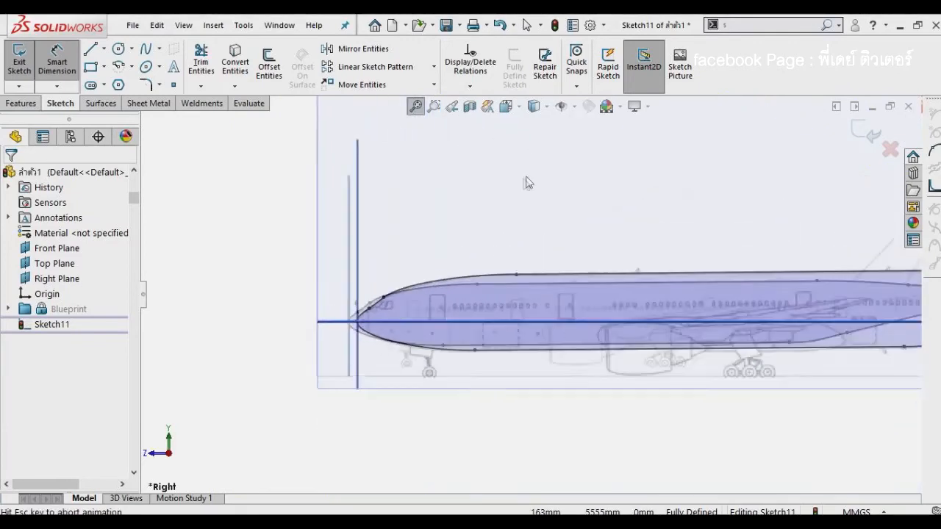
scroll(377, 324, "down", 2)
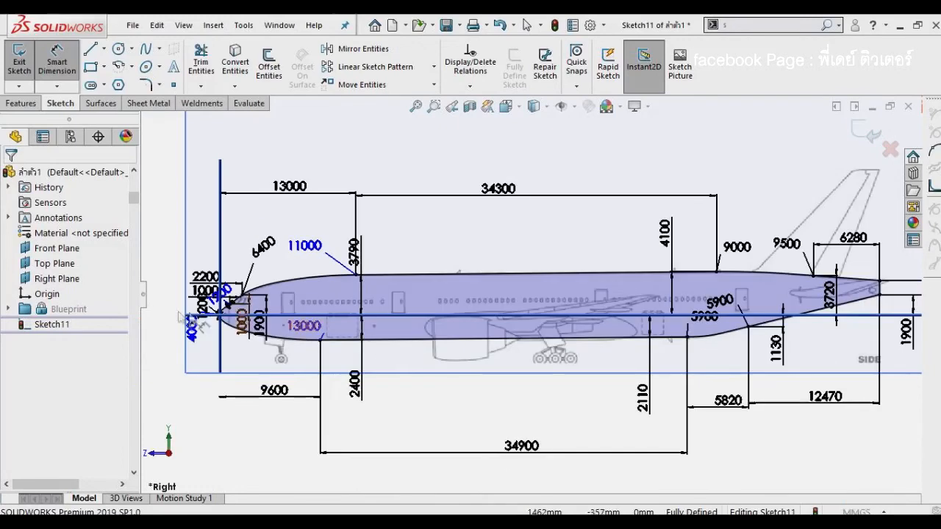
left_click(143, 298)
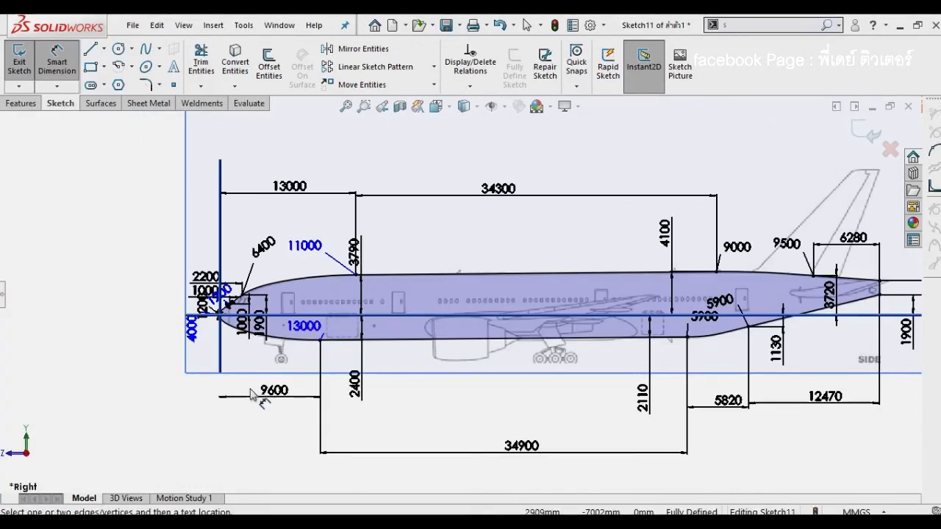
key("Escape")
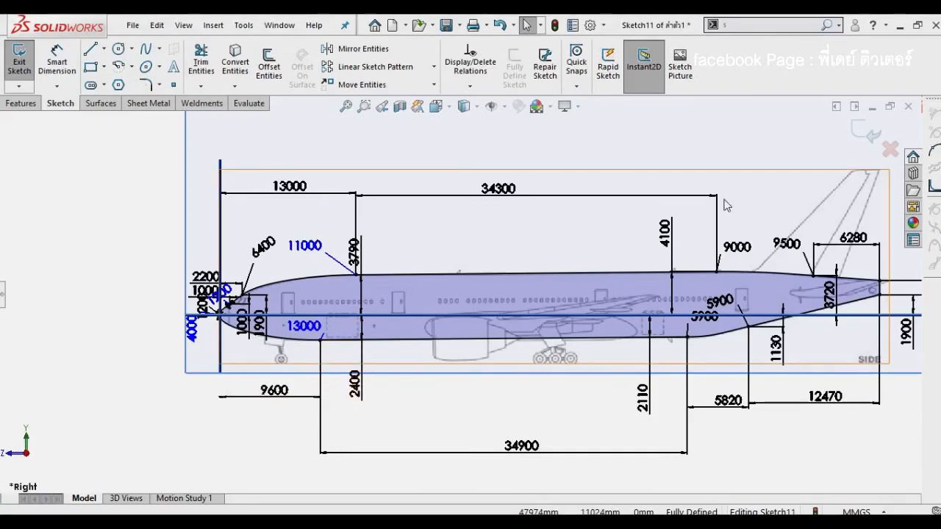
scroll(571, 251, "up", 2)
mouse_move(577, 252)
middle_mouse_down()
mouse_move(634, 285)
mouse_move(601, 285)
mouse_move(609, 282)
middle_mouse_up()
left_click(3, 294)
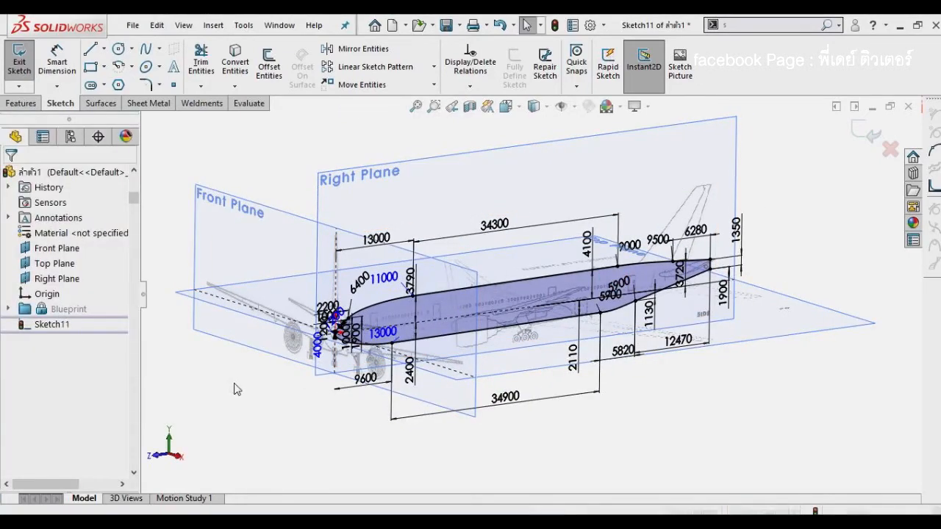
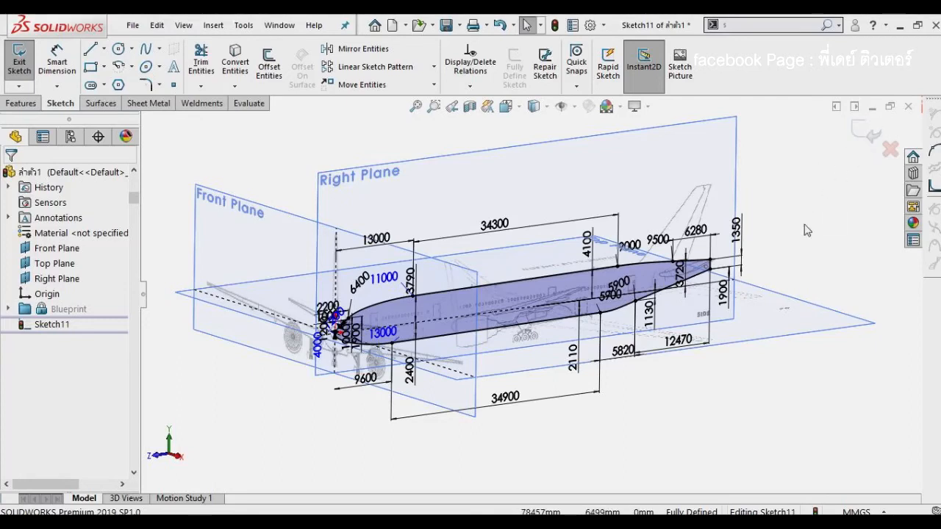
Step: Finish the fuselage side-profile sketch on the Right Plane, keeping its changes
key("d")
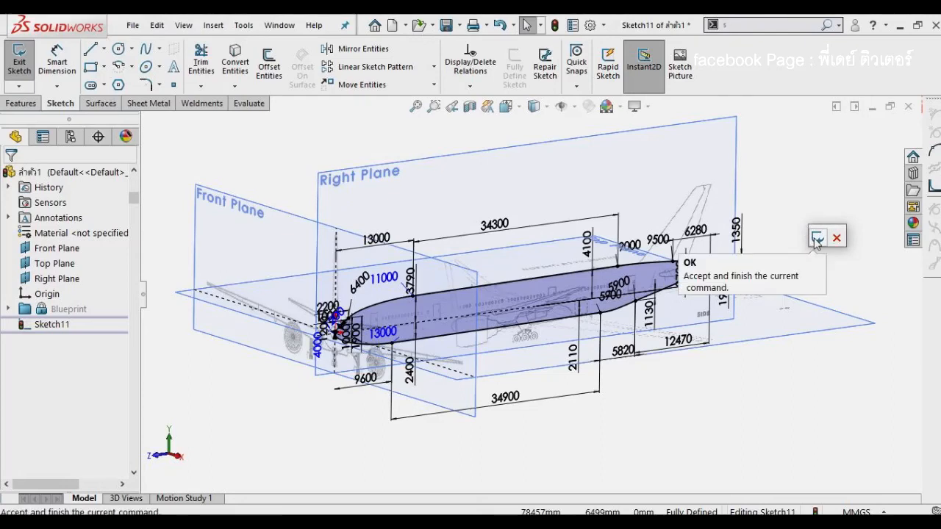
left_click(816, 239)
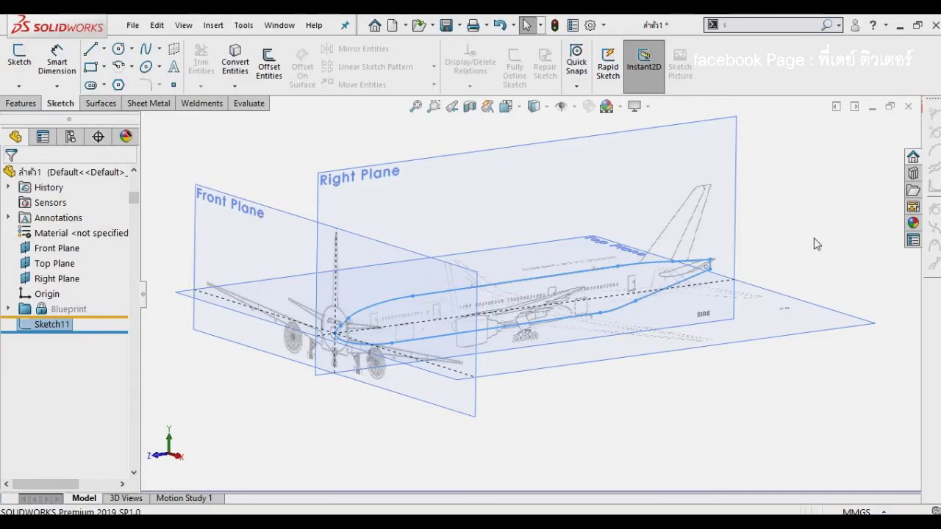
mouse_move(517, 318)
middle_mouse_down()
mouse_move(495, 254)
mouse_move(475, 262)
mouse_move(463, 326)
mouse_move(487, 321)
mouse_move(510, 284)
mouse_move(412, 327)
mouse_move(398, 322)
mouse_move(510, 308)
mouse_move(500, 320)
mouse_move(513, 320)
middle_mouse_up()
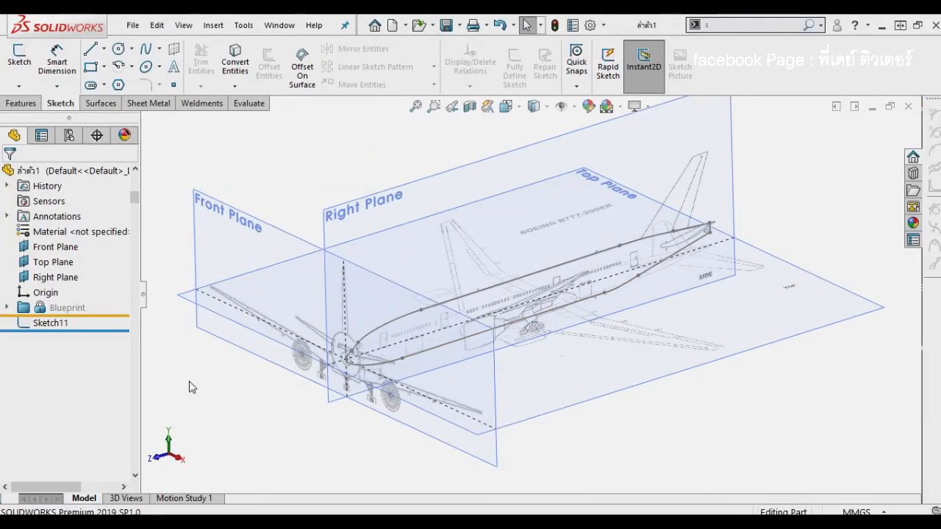
Step: Rename the fuselage side-profile sketch as "Profile ด้านข้าง ทั่วไป" and save the part
left_click(60, 326)
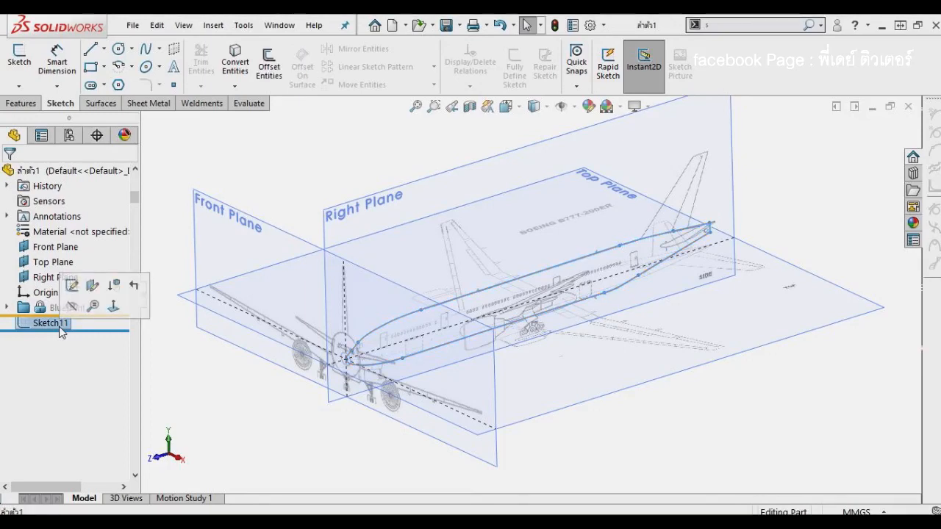
left_click(59, 326)
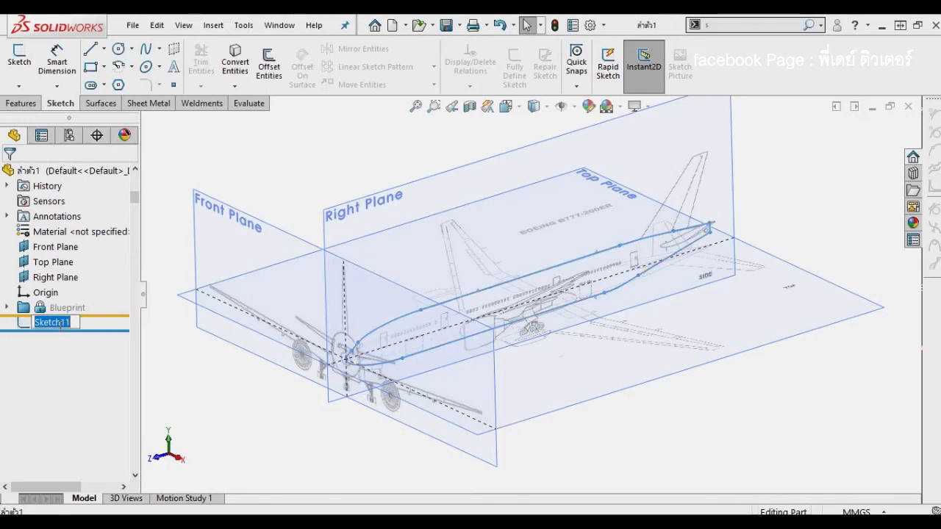
key("BackSpace")
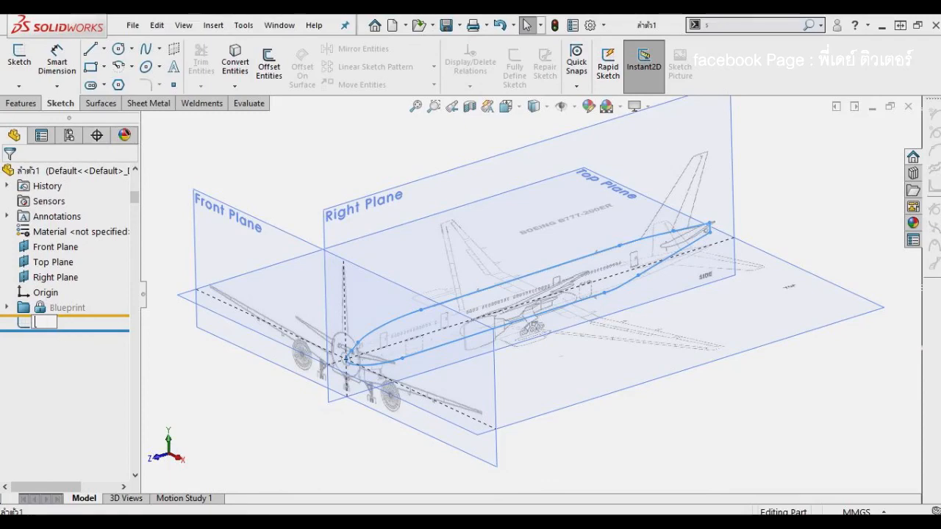
type("คร")
key("BackSpace")
key("BackSpace")
key("BackSpace")
type("Pro")
type("fi")
type("ler")
type("a")
type("้าน")
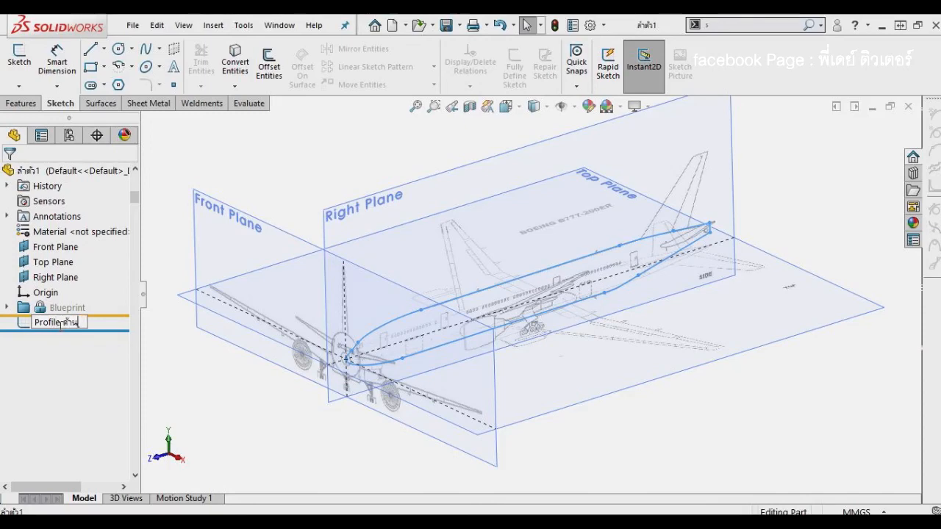
type("ข้าง หัวไป")
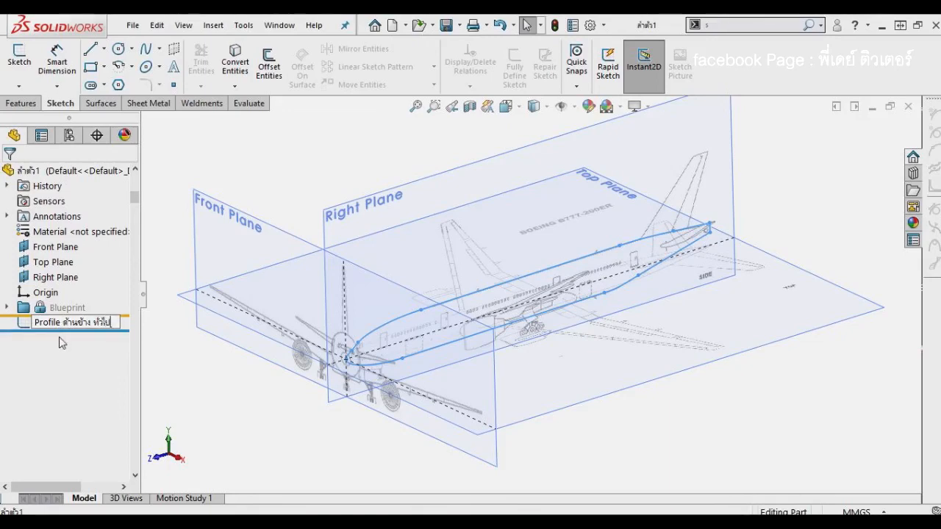
key("Return")
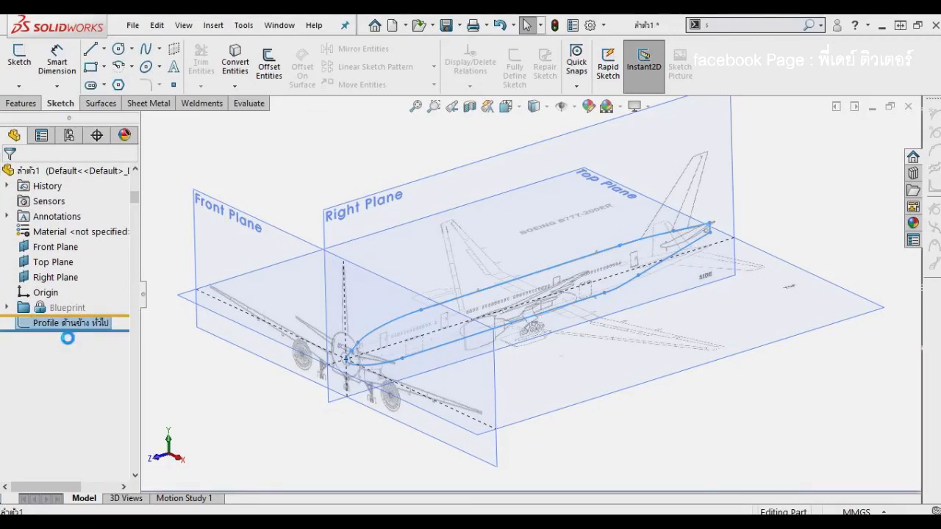
left_click(208, 379)
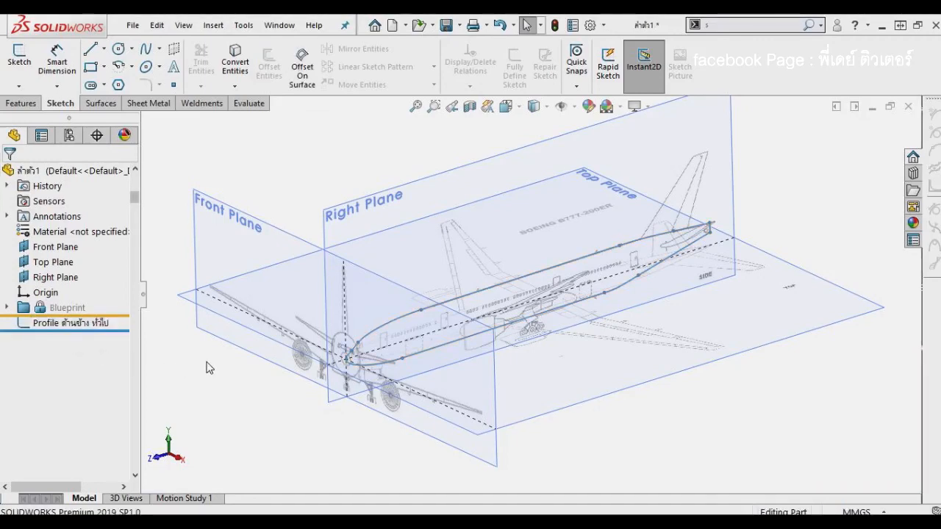
left_click(447, 25)
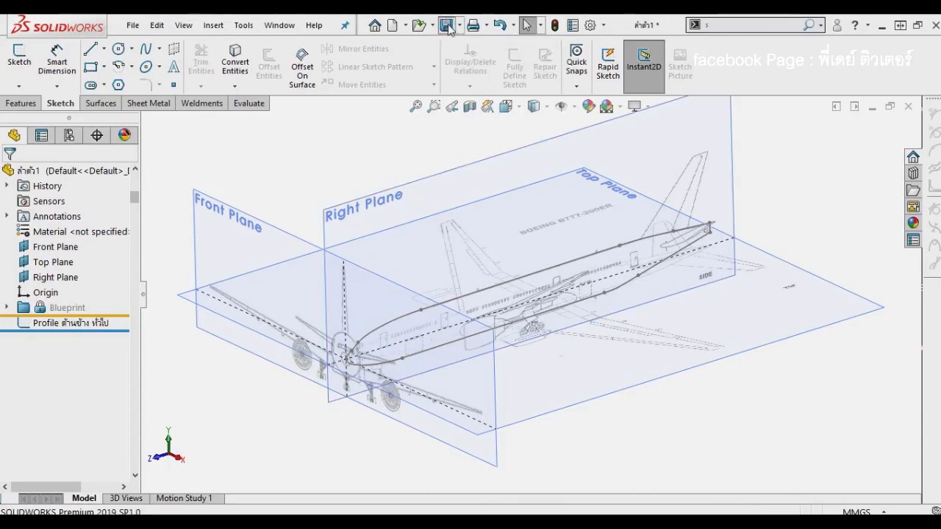
mouse_move(772, 221)
middle_mouse_down()
mouse_move(773, 211)
mouse_move(774, 221)
middle_mouse_up()
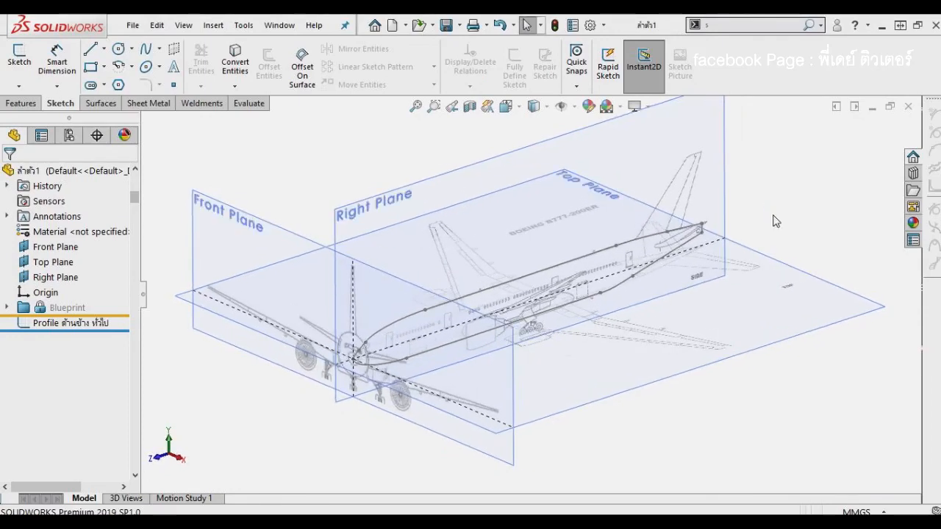
middle_click_drag(730, 402, 657, 399)
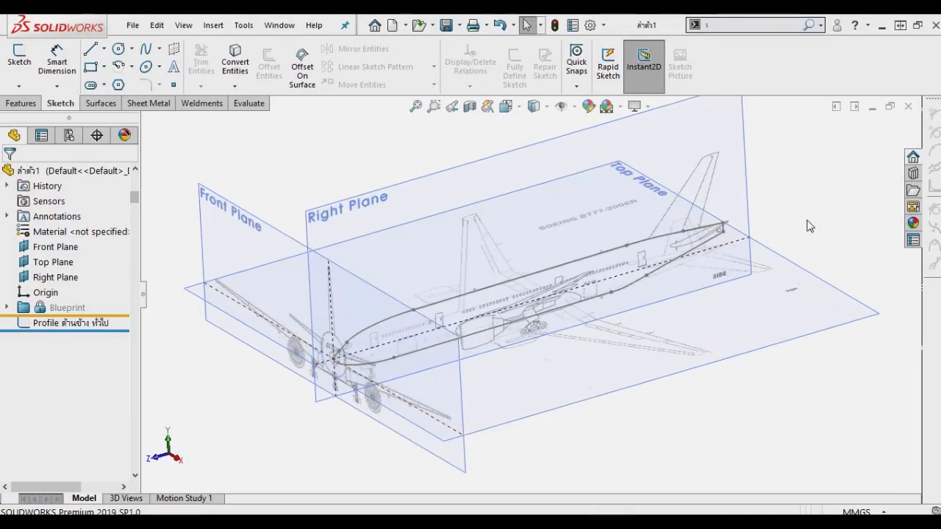
mouse_move(809, 225)
middle_mouse_down()
mouse_move(811, 210)
mouse_move(790, 206)
mouse_move(792, 216)
mouse_move(803, 213)
mouse_move(800, 185)
mouse_move(814, 211)
middle_mouse_up()
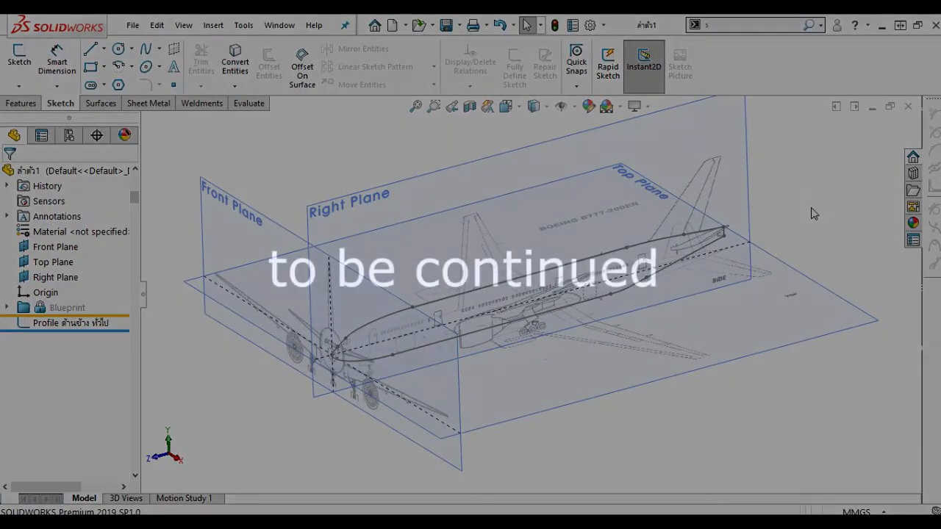